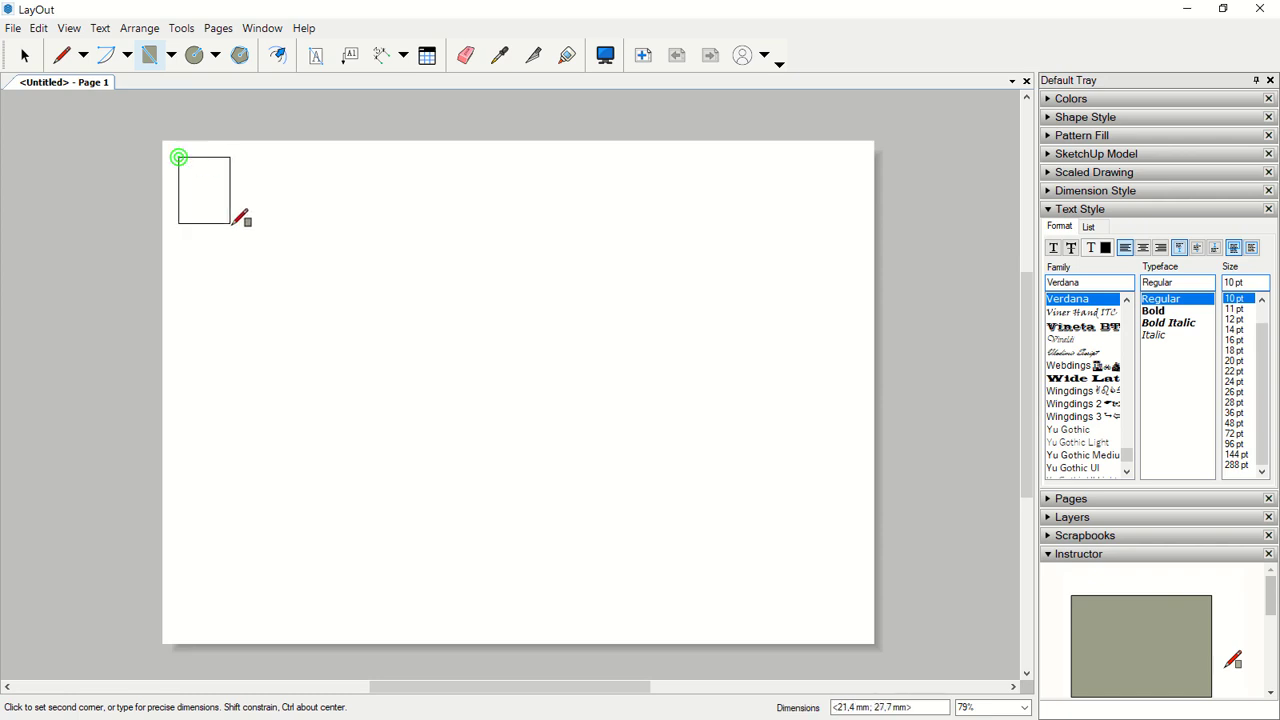
Complete the rectangular border just inside the page edges and place a table of 5 columns and 6 rows near the page's centre.
{"action": "left_click", "coordinate": [858, 628]}
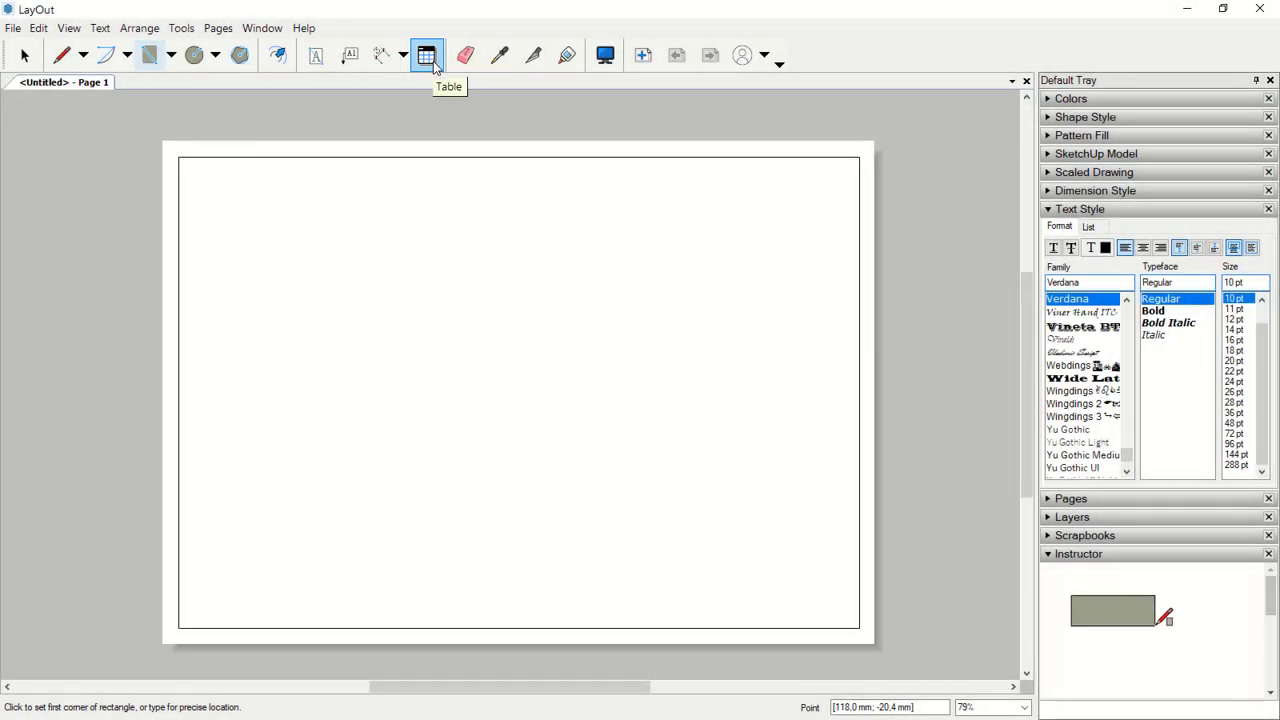
{"action": "left_click", "coordinate": [433, 61]}
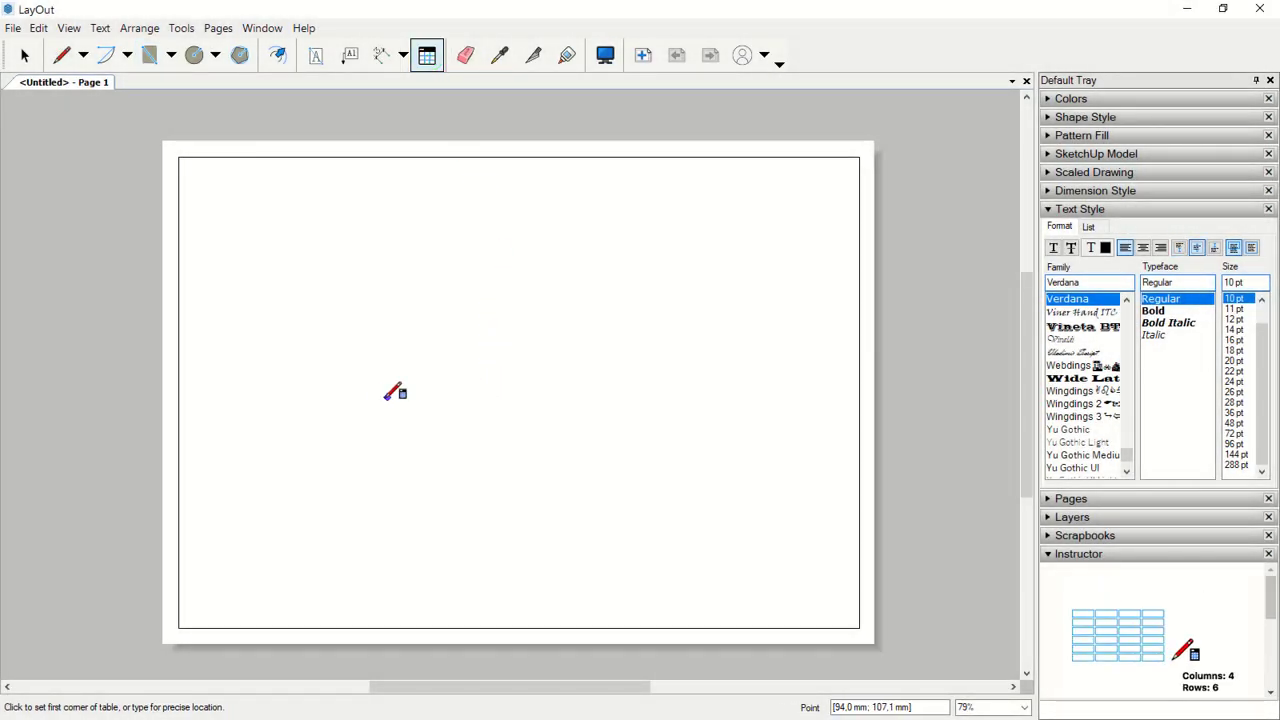
{"action": "left_click", "coordinate": [369, 397]}
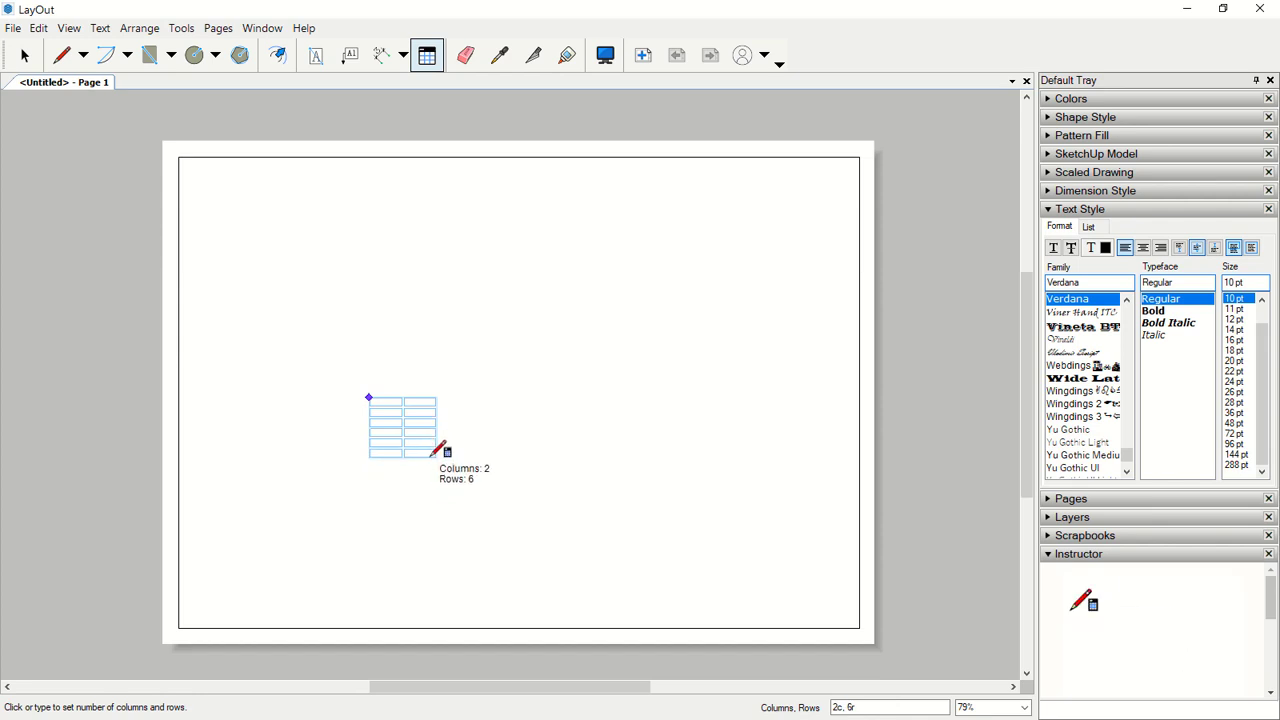
{"action": "left_click", "coordinate": [523, 460]}
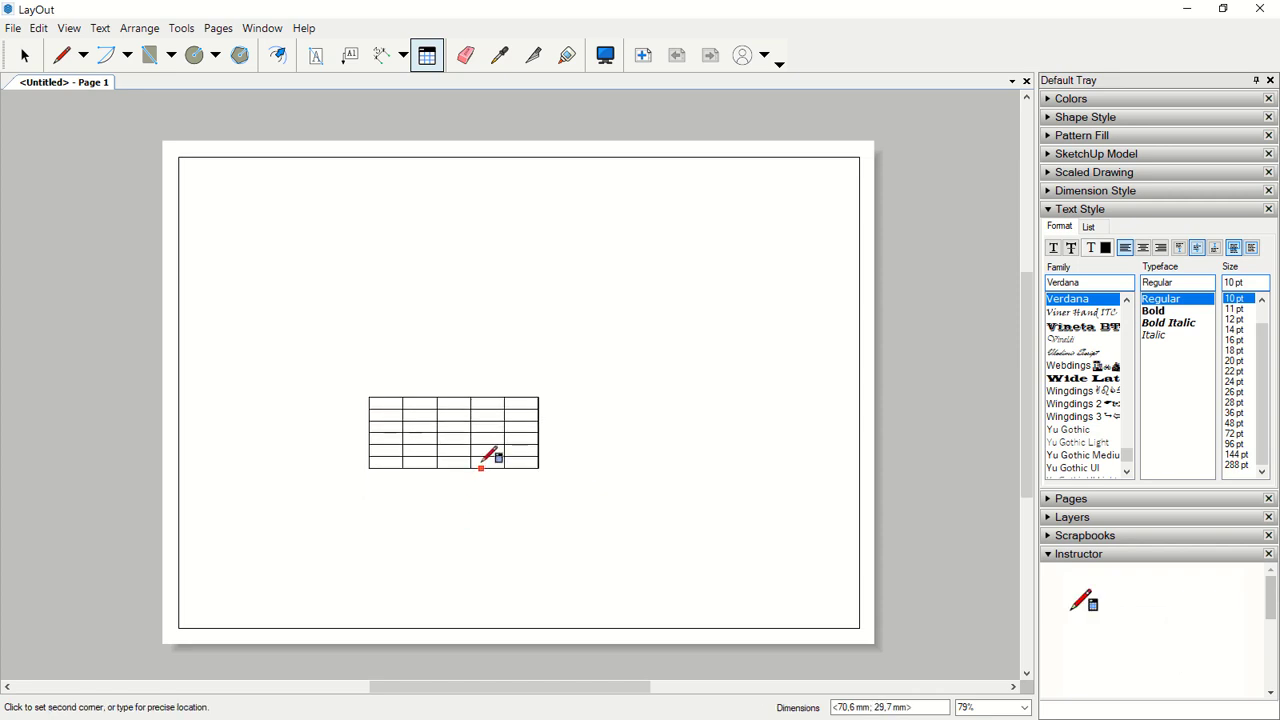
{"action": "left_click", "coordinate": [484, 456]}
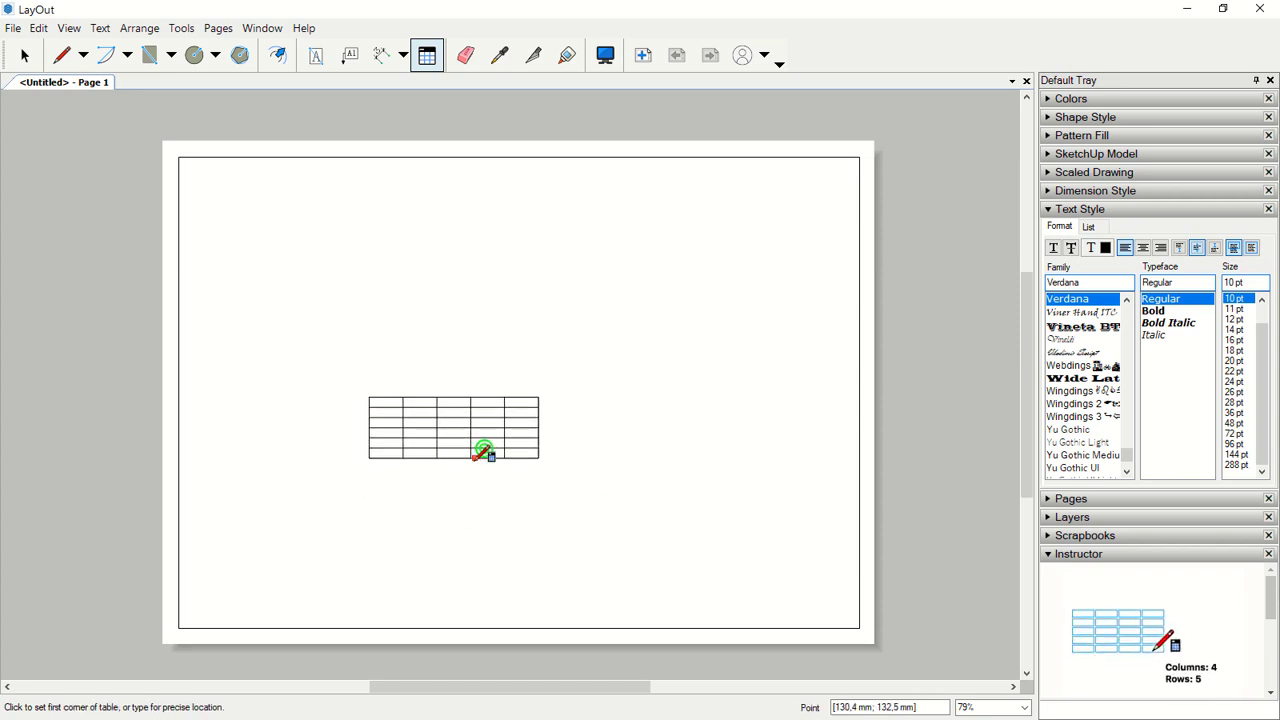
Widen the table's first column to about half the table's width and make the four remaining columns narrower.
{"action": "scroll", "coordinate": [491, 500], "scroll_direction": "up", "scroll_amount": 1}
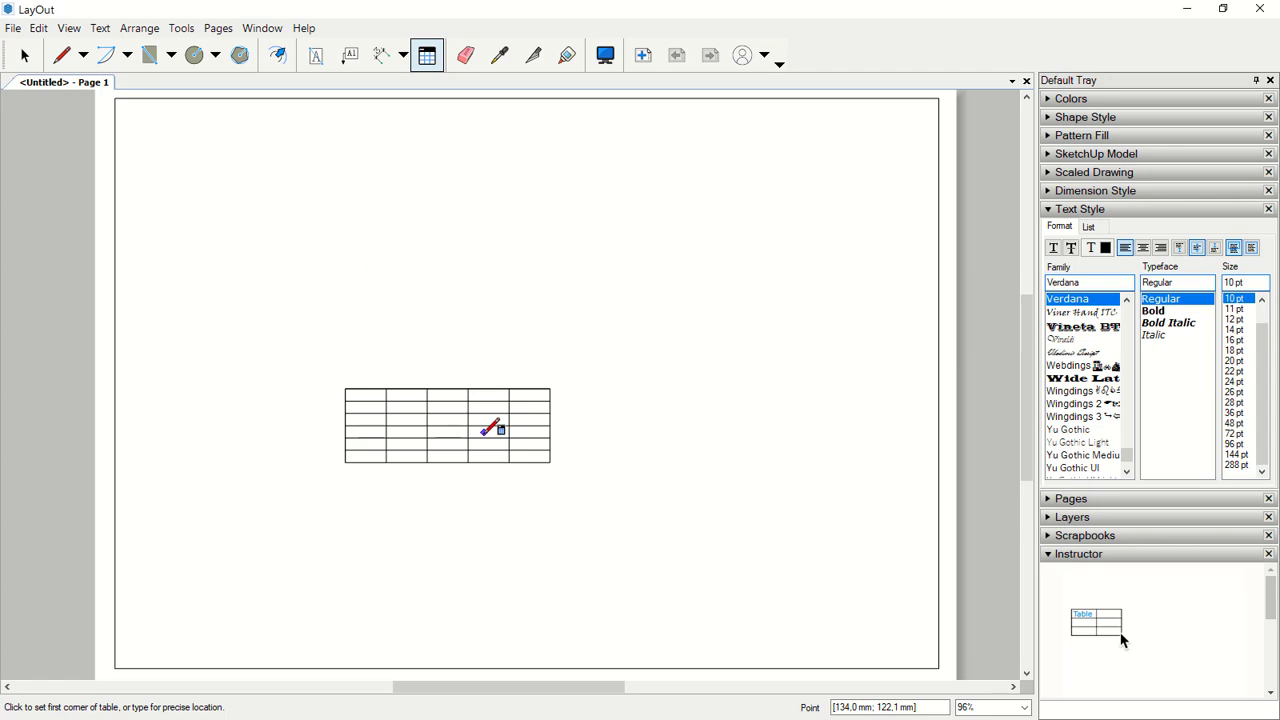
{"action": "scroll", "coordinate": [490, 428], "scroll_direction": "up", "scroll_amount": 4}
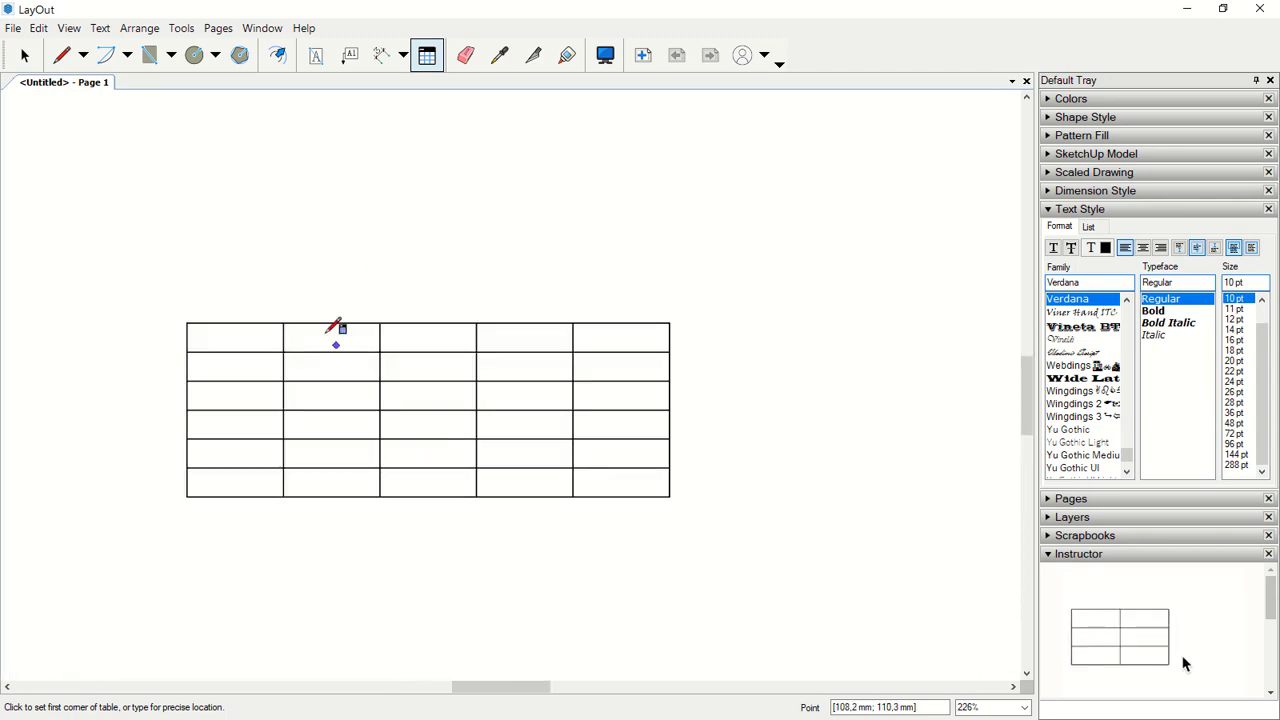
{"action": "left_click", "coordinate": [28, 58]}
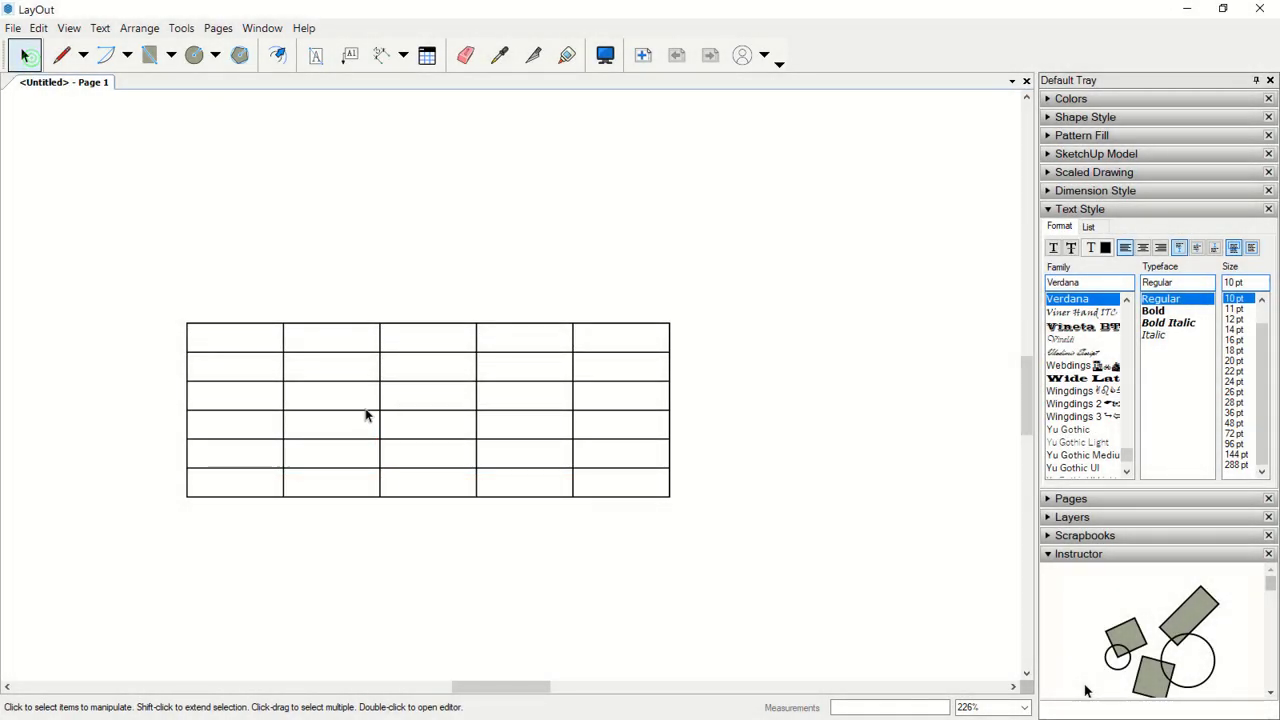
{"action": "double_click", "coordinate": [366, 410]}
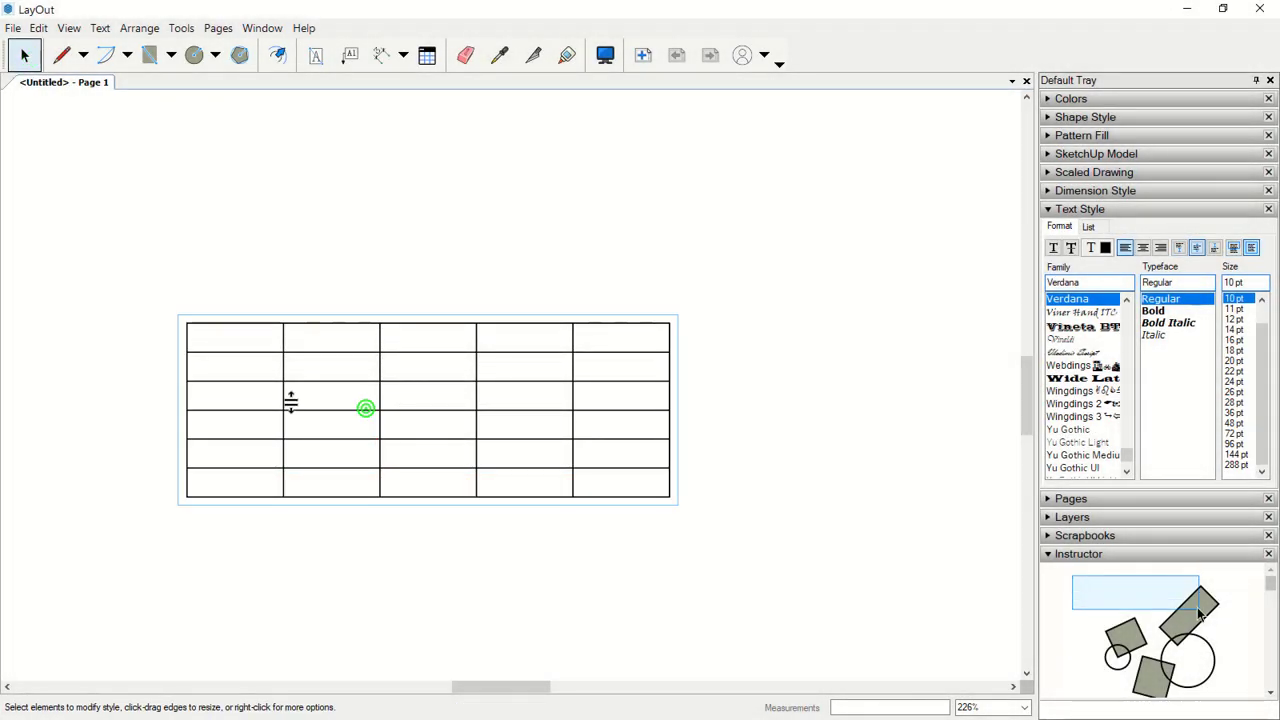
{"action": "left_click_drag", "start_coordinate": [285, 398], "coordinate": [508, 408]}
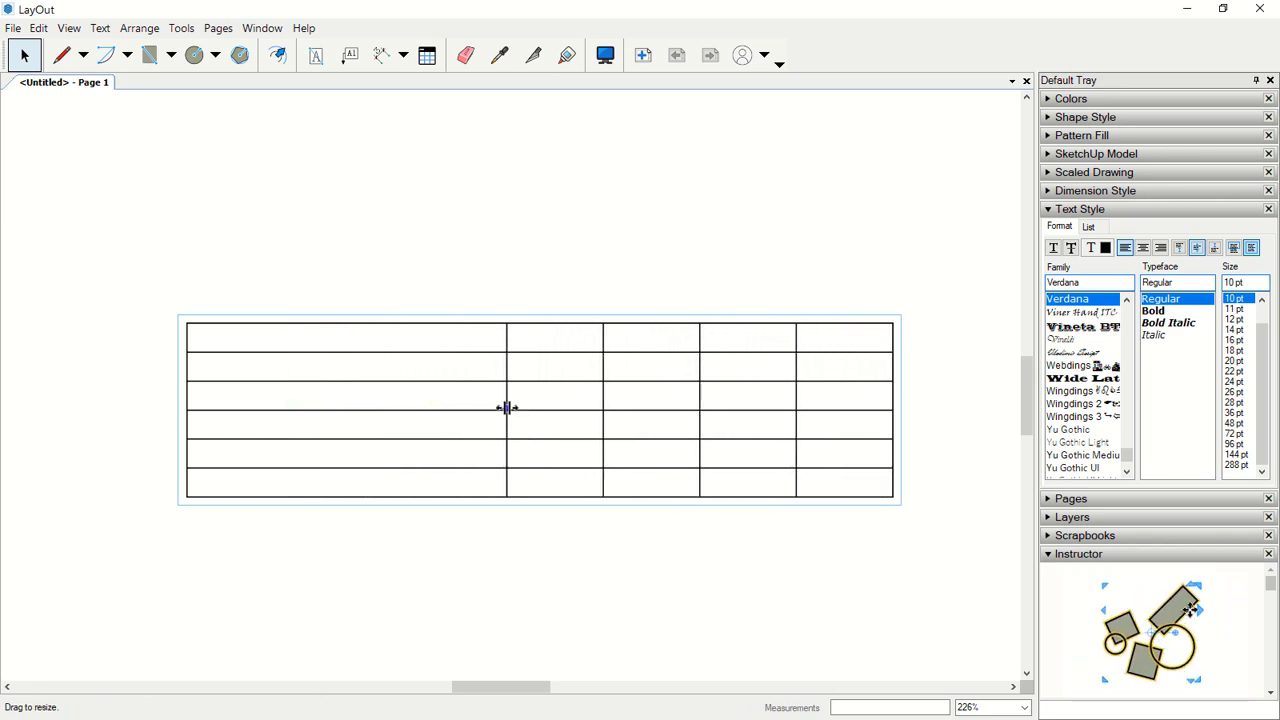
{"action": "left_click_drag", "start_coordinate": [891, 404], "coordinate": [557, 393]}
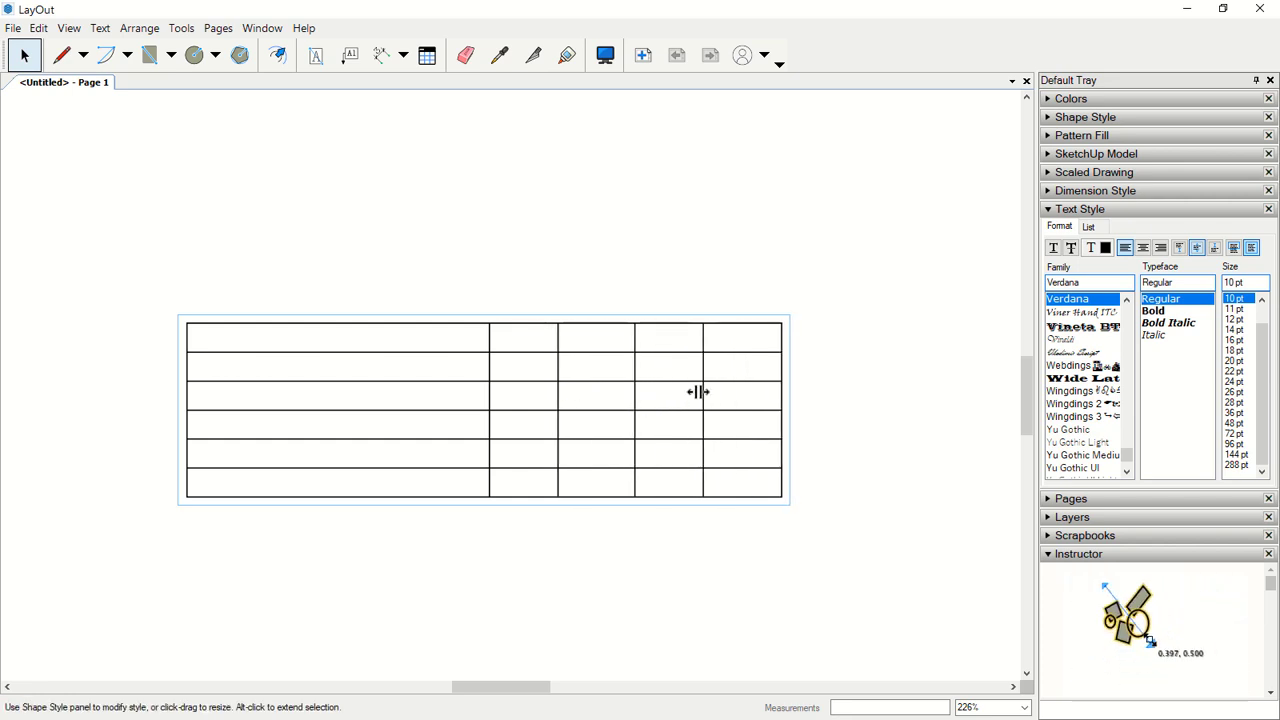
{"action": "left_click_drag", "start_coordinate": [701, 393], "coordinate": [715, 394]}
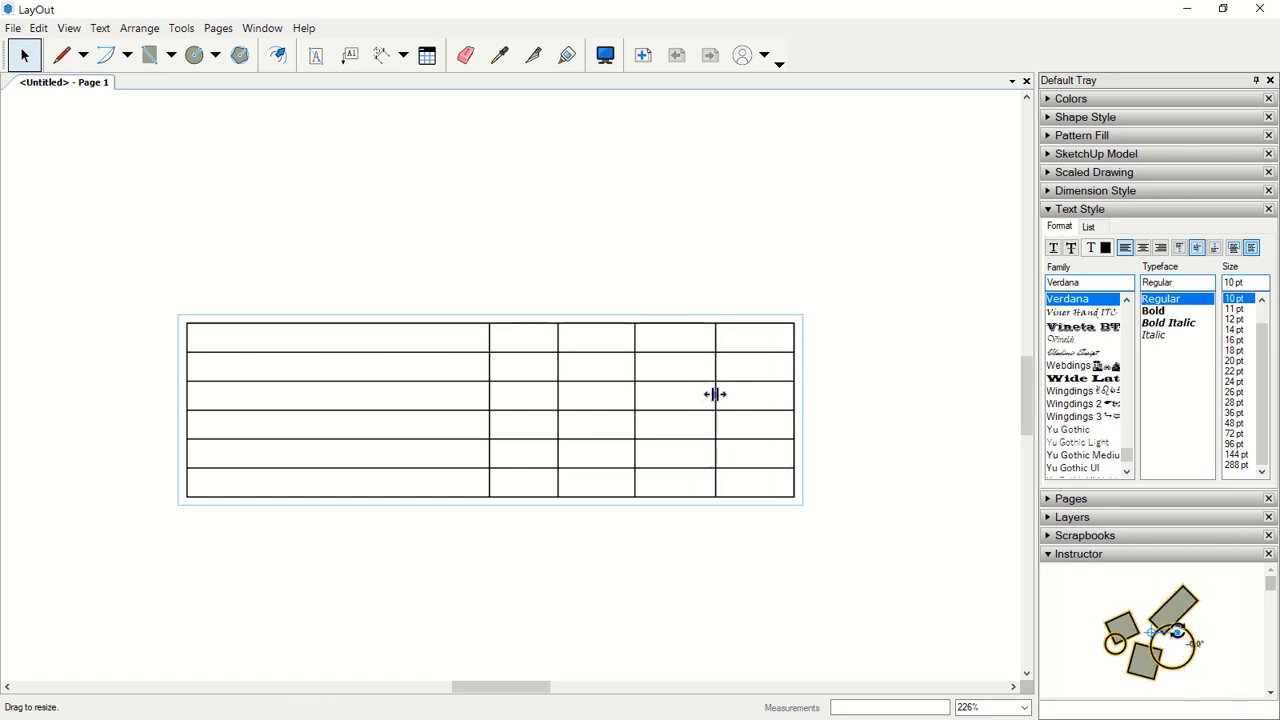
Merge the bottom two cells of the table's first column.
{"action": "left_click", "coordinate": [341, 480]}
{"action": "left_click", "coordinate": [340, 455], "text": "shift"}
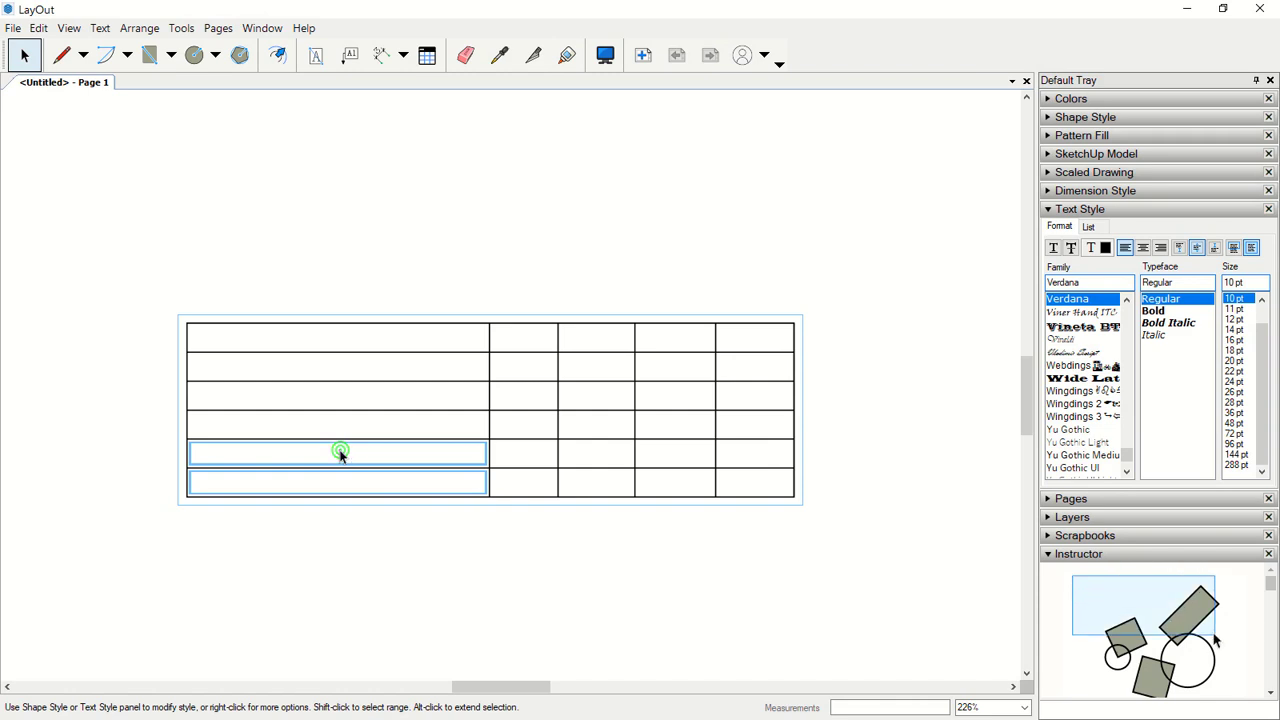
{"action": "right_click", "coordinate": [340, 452]}
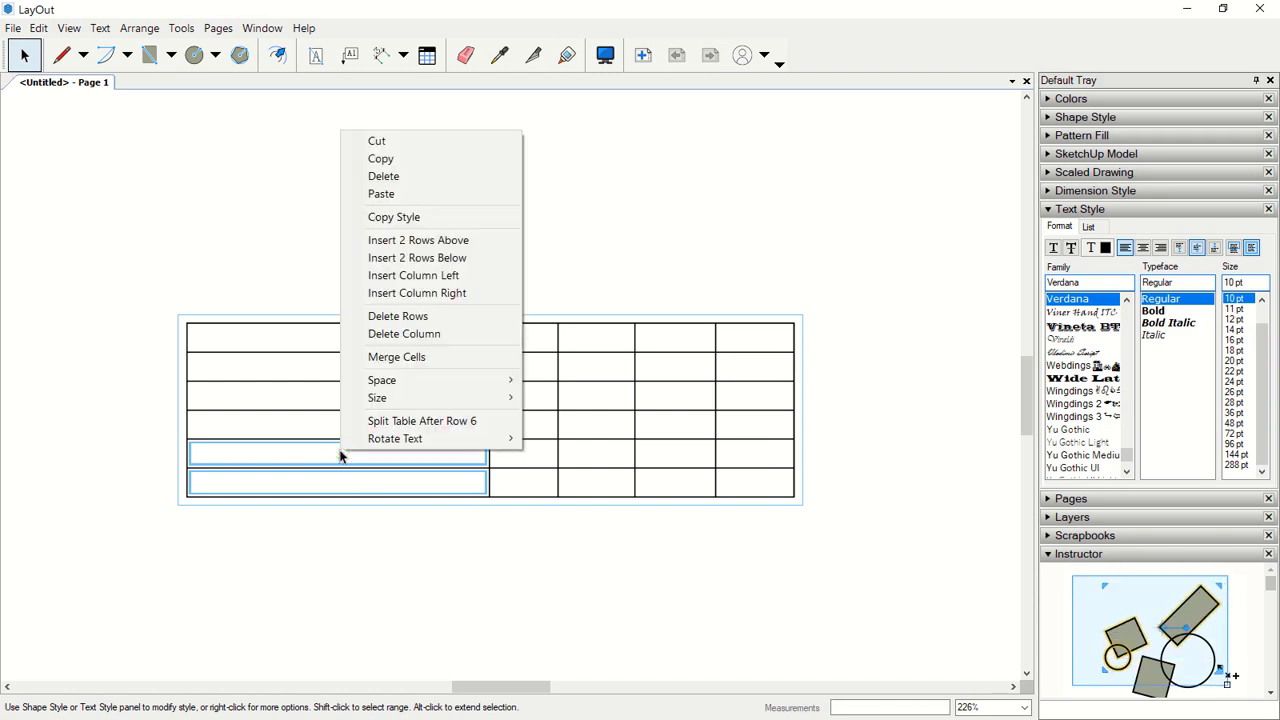
{"action": "left_click", "coordinate": [414, 357]}
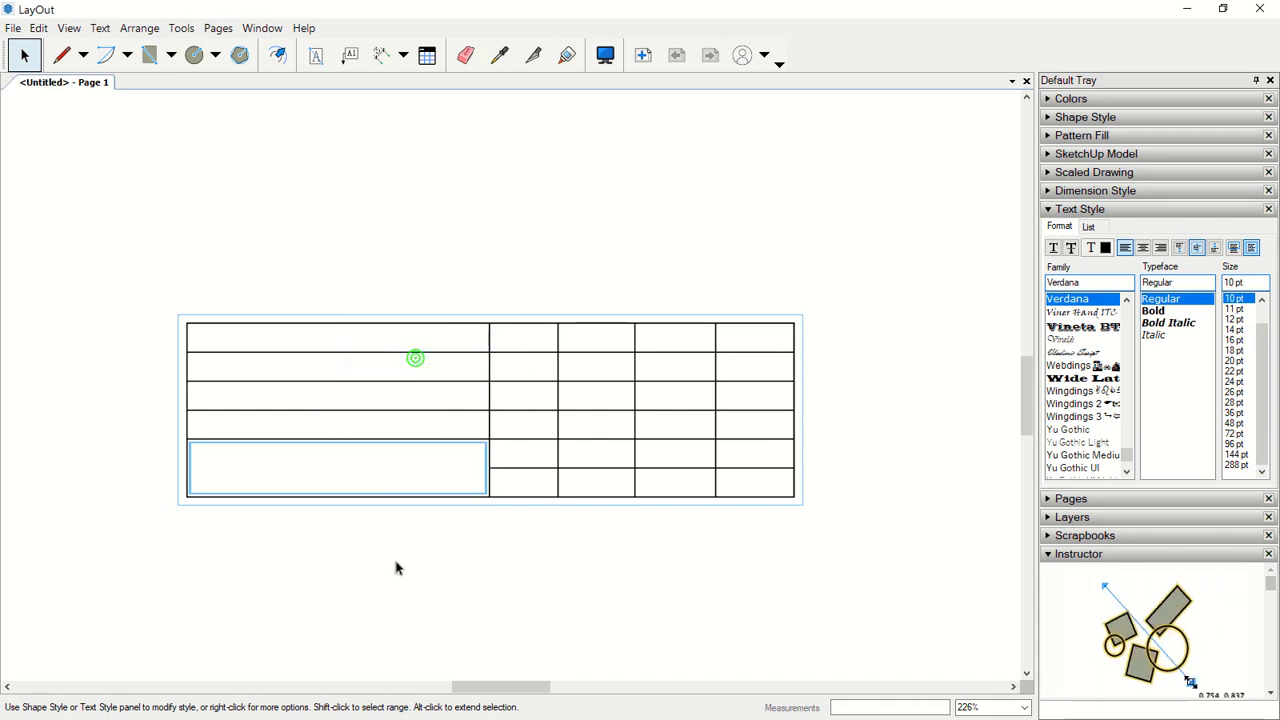
Merge the cells of columns 2 to 5 in the bottom two rows into one cell.
{"action": "left_click", "coordinate": [524, 458]}
{"action": "left_click", "coordinate": [759, 489], "text": "shift"}
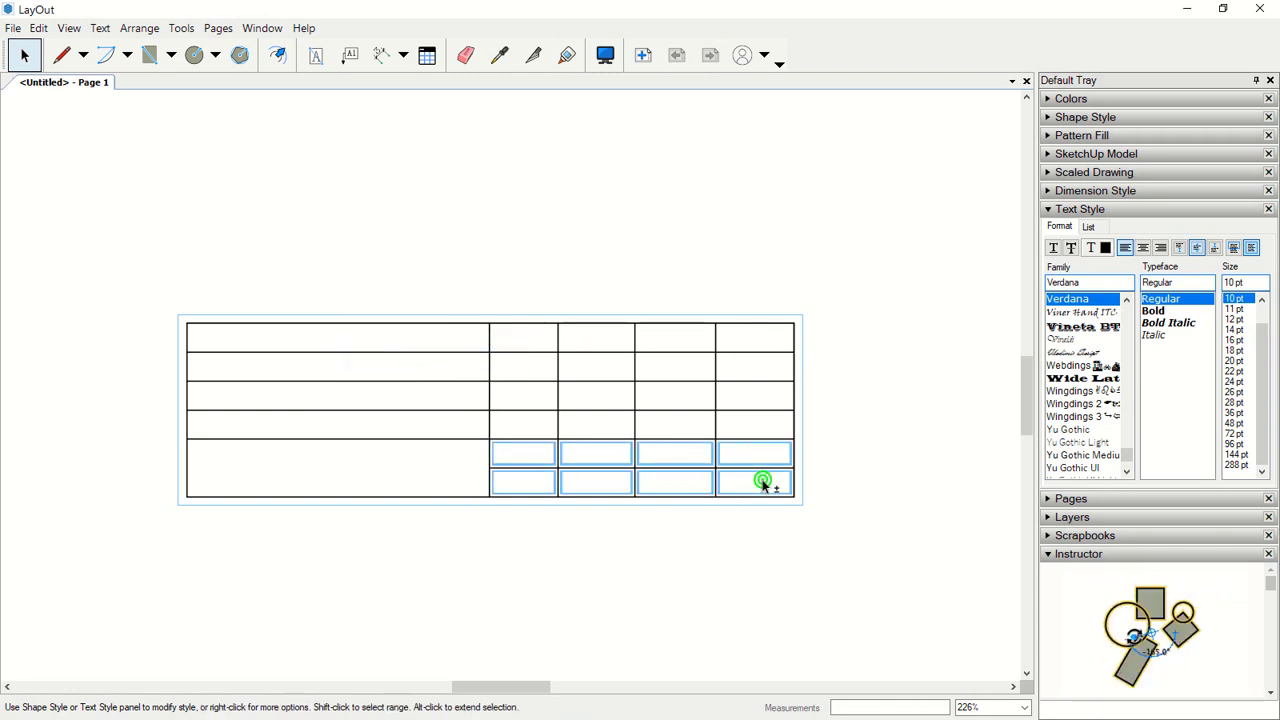
{"action": "right_click", "coordinate": [677, 485]}
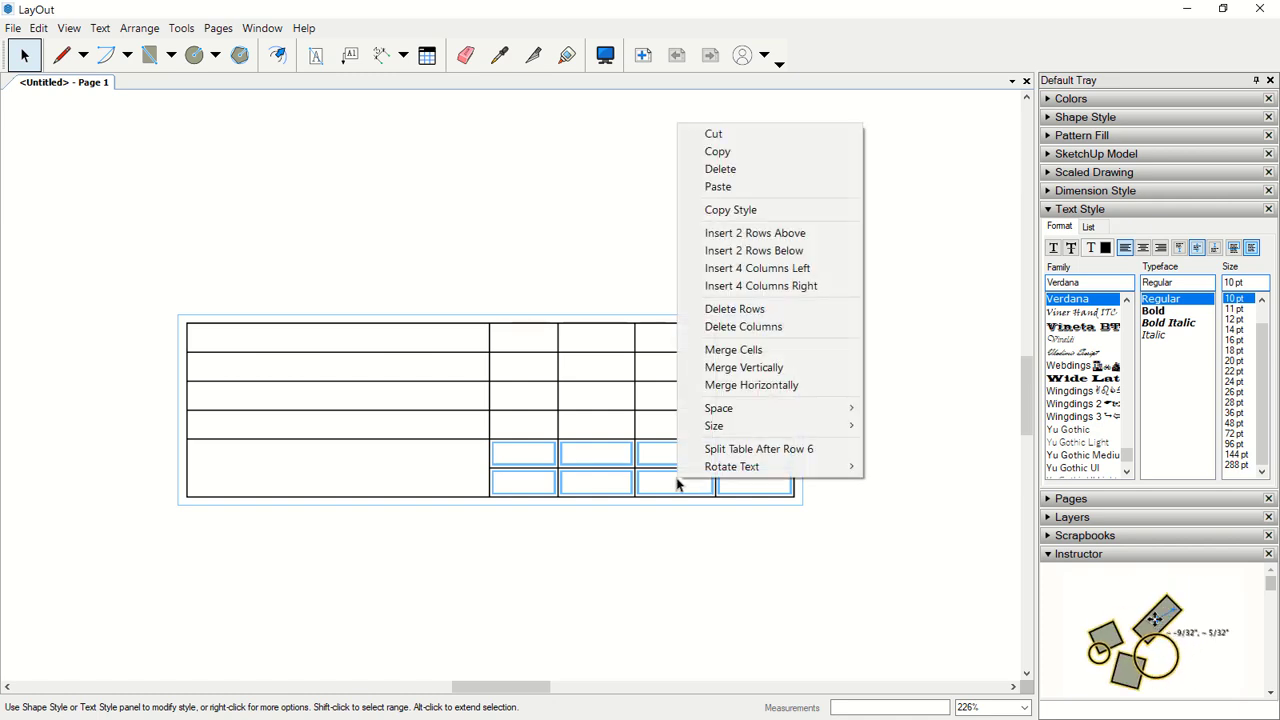
{"action": "left_click", "coordinate": [742, 349]}
Merge the top four cells of the first column into one cell.
{"action": "left_click", "coordinate": [423, 343]}
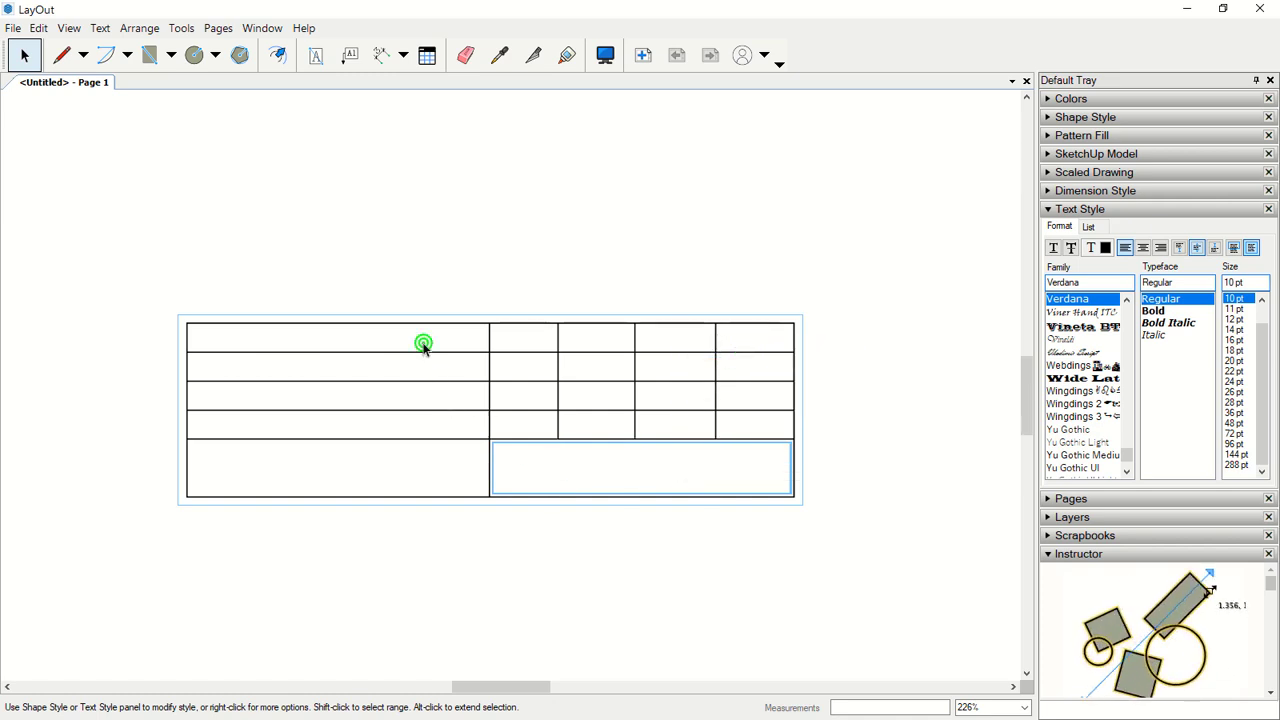
{"action": "left_click", "coordinate": [399, 428], "text": "shift"}
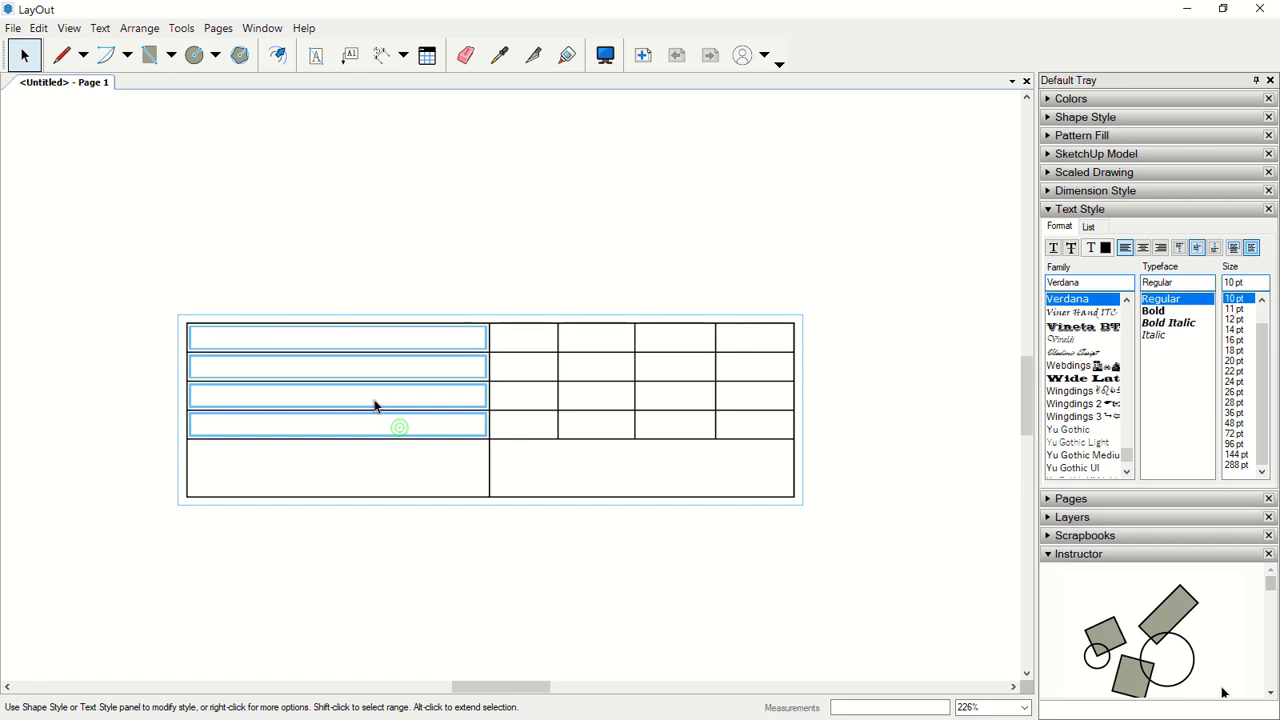
{"action": "right_click", "coordinate": [374, 404]}
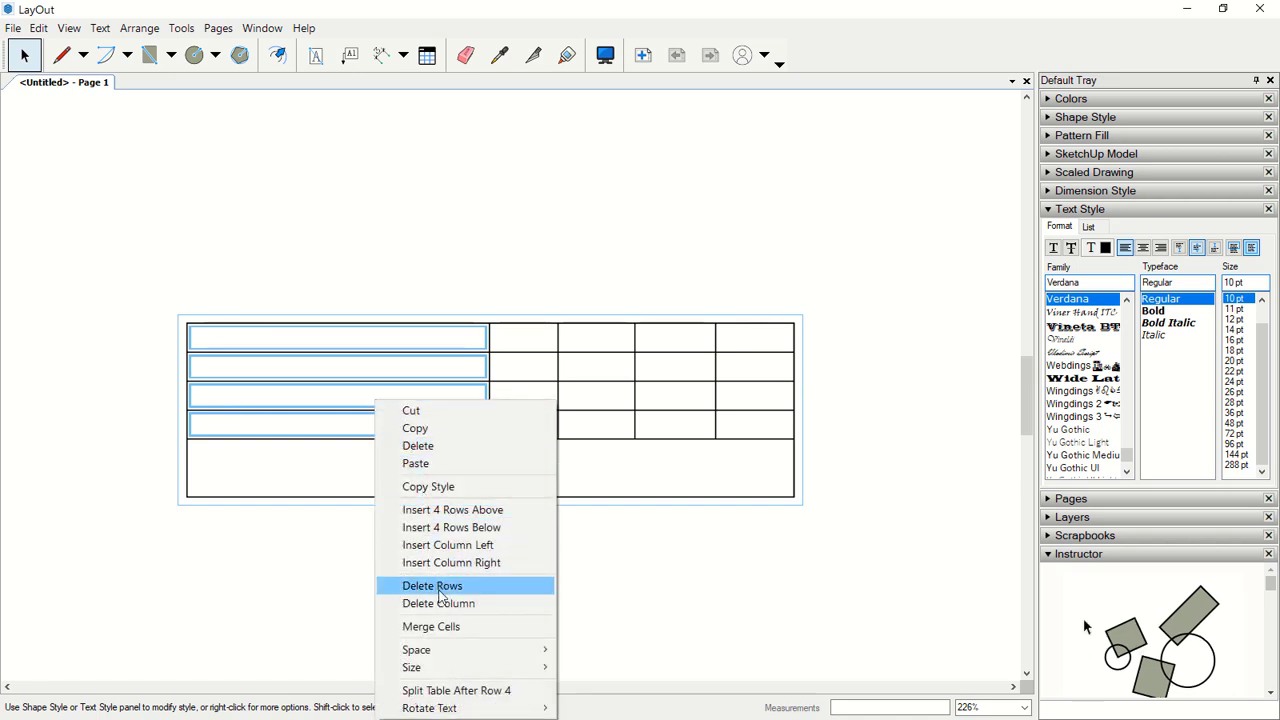
{"action": "left_click", "coordinate": [443, 625]}
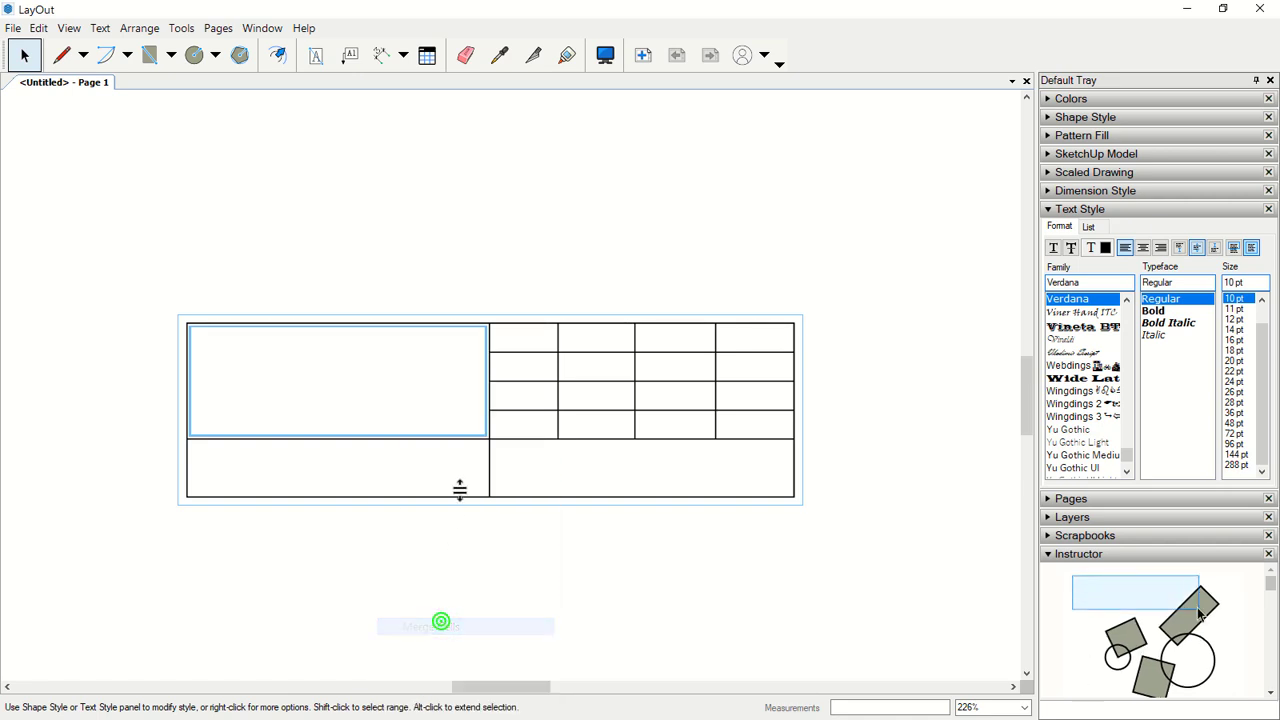
Merge the second column's cells in rows 2 to 4 and leave table editing.
{"action": "left_click", "coordinate": [531, 430]}
{"action": "left_click", "coordinate": [524, 369], "text": "shift"}
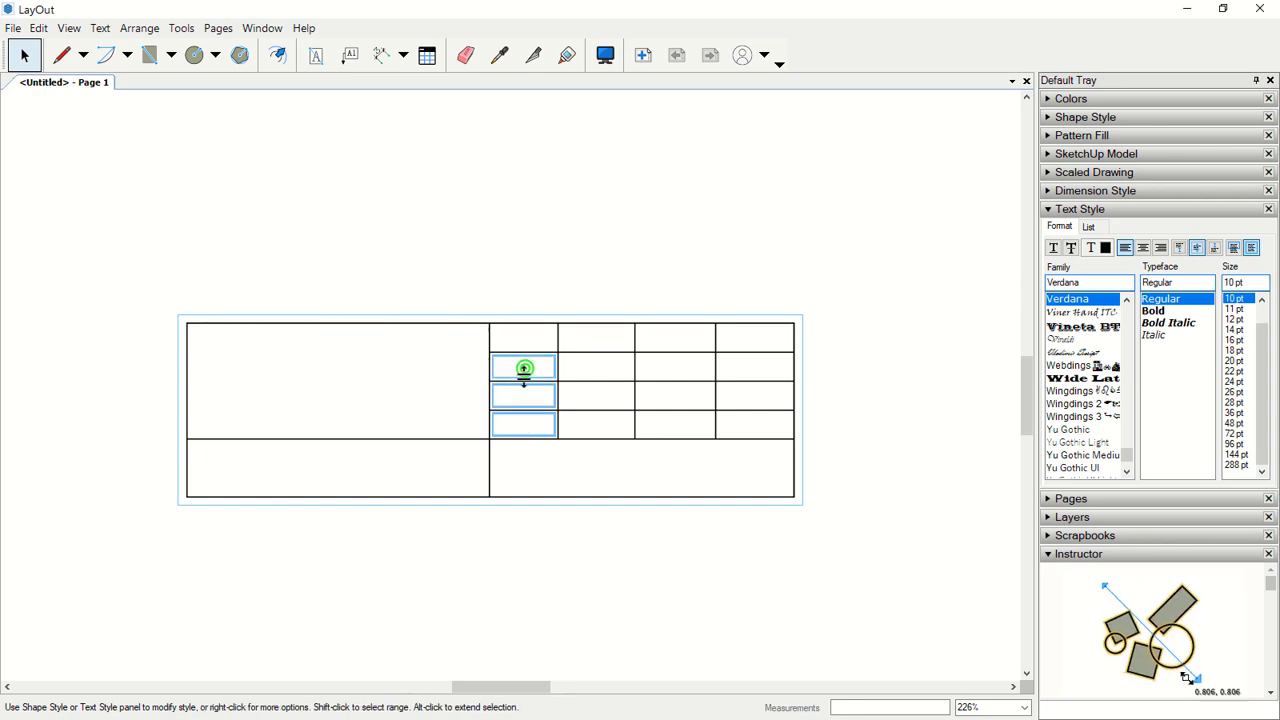
{"action": "right_click", "coordinate": [523, 401]}
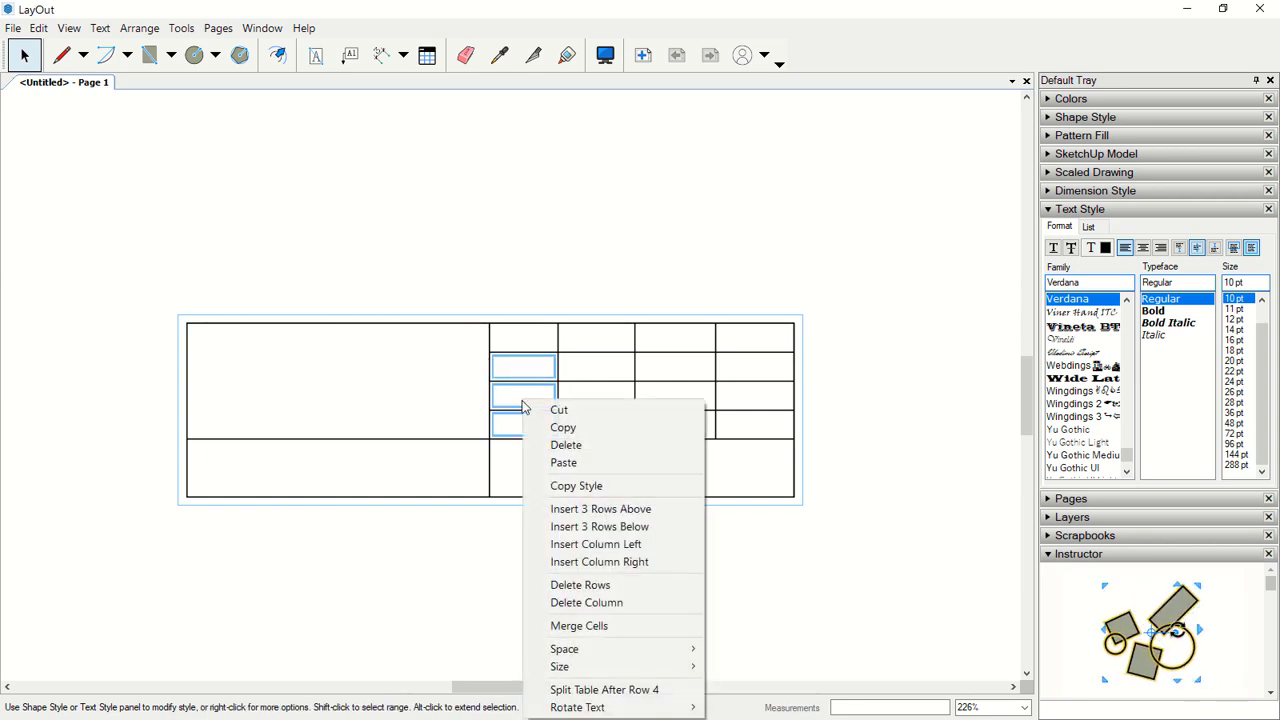
{"action": "left_click", "coordinate": [585, 627]}
{"action": "scroll", "coordinate": [549, 555], "scroll_direction": "down", "scroll_amount": 3}
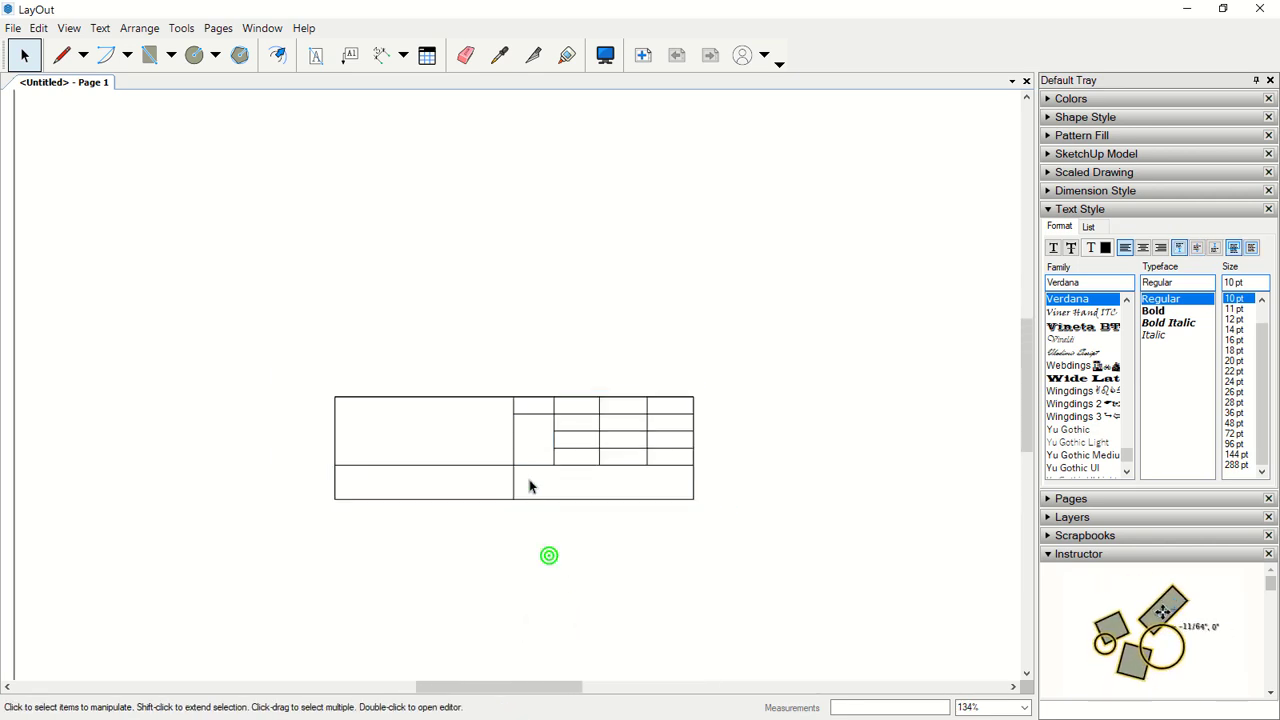
Add the text "Example" in 12 pt Verdana over the table's lower-left cell.
{"action": "scroll", "coordinate": [551, 440], "scroll_direction": "up", "scroll_amount": 2}
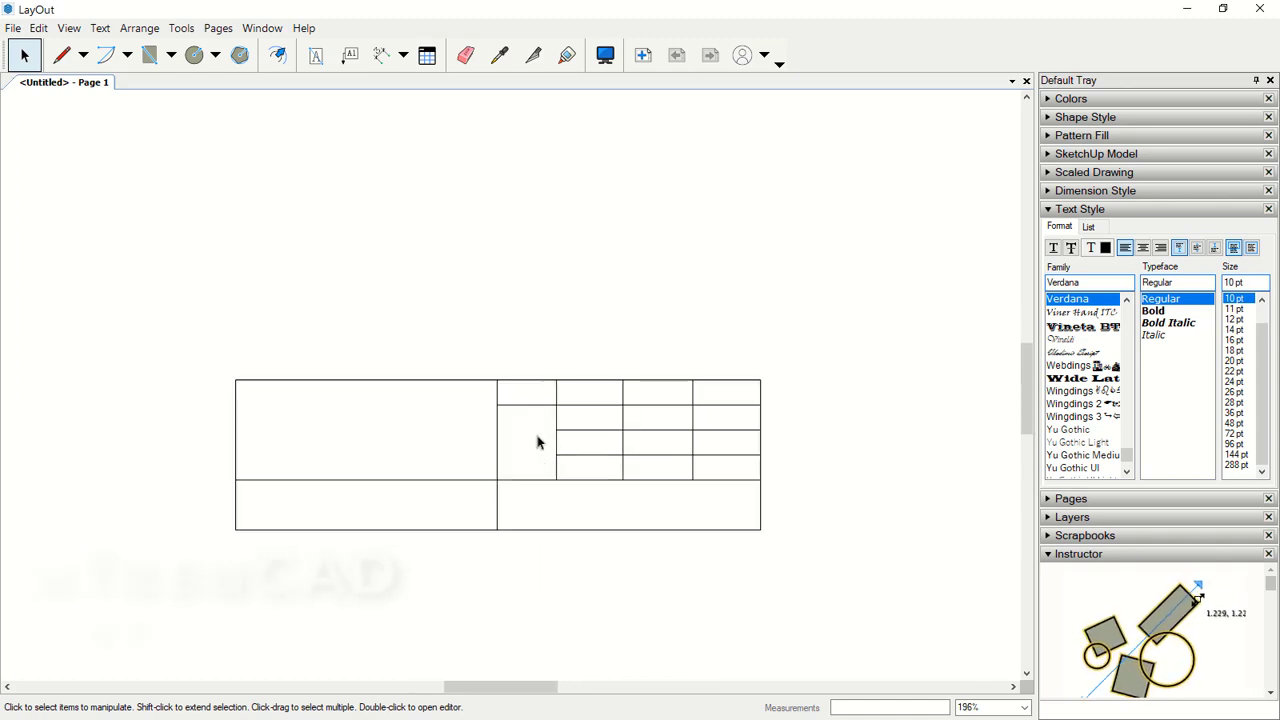
{"action": "scroll", "coordinate": [508, 430], "scroll_direction": "up", "scroll_amount": 1}
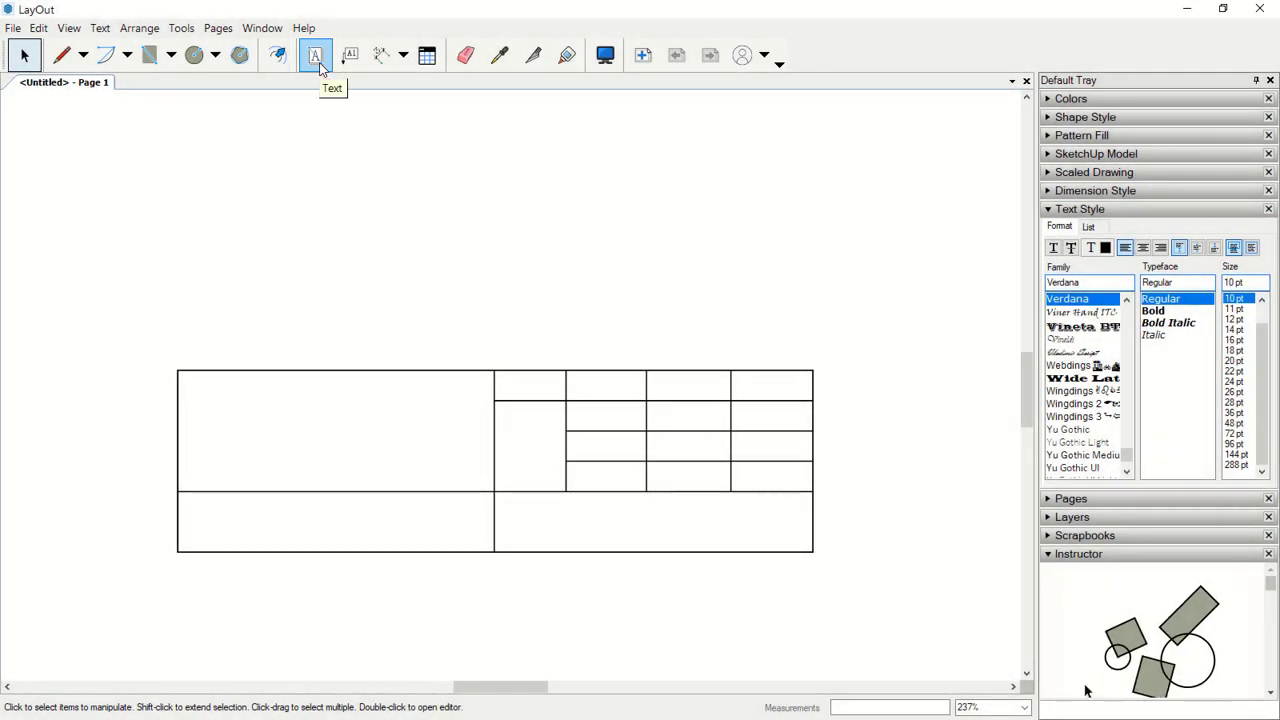
{"action": "left_click", "coordinate": [316, 57]}
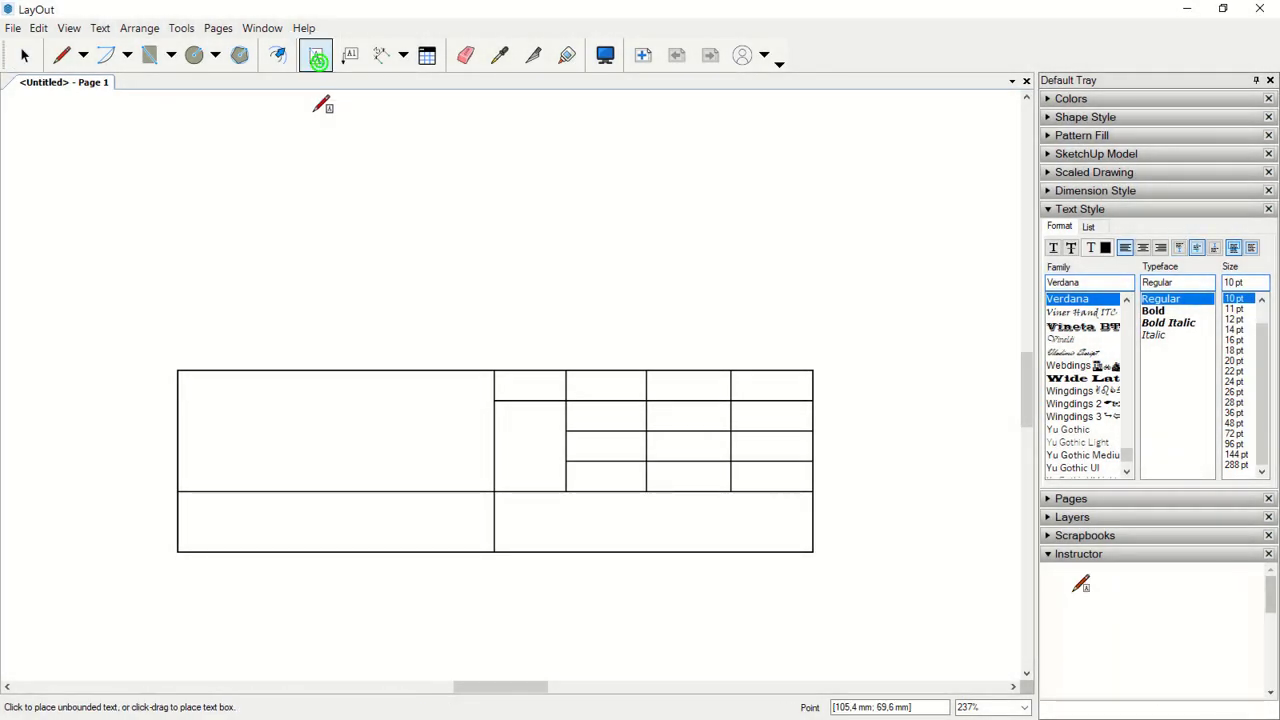
{"action": "left_click", "coordinate": [220, 503]}
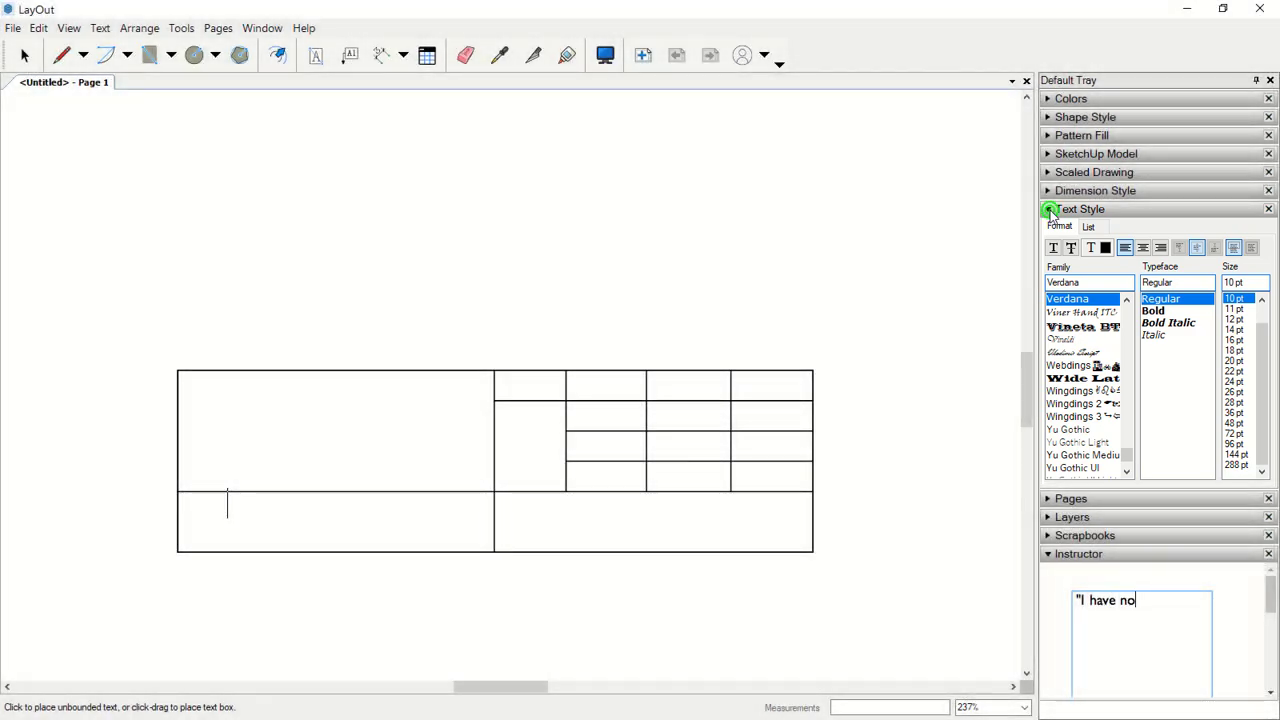
{"action": "left_click", "coordinate": [1049, 210]}
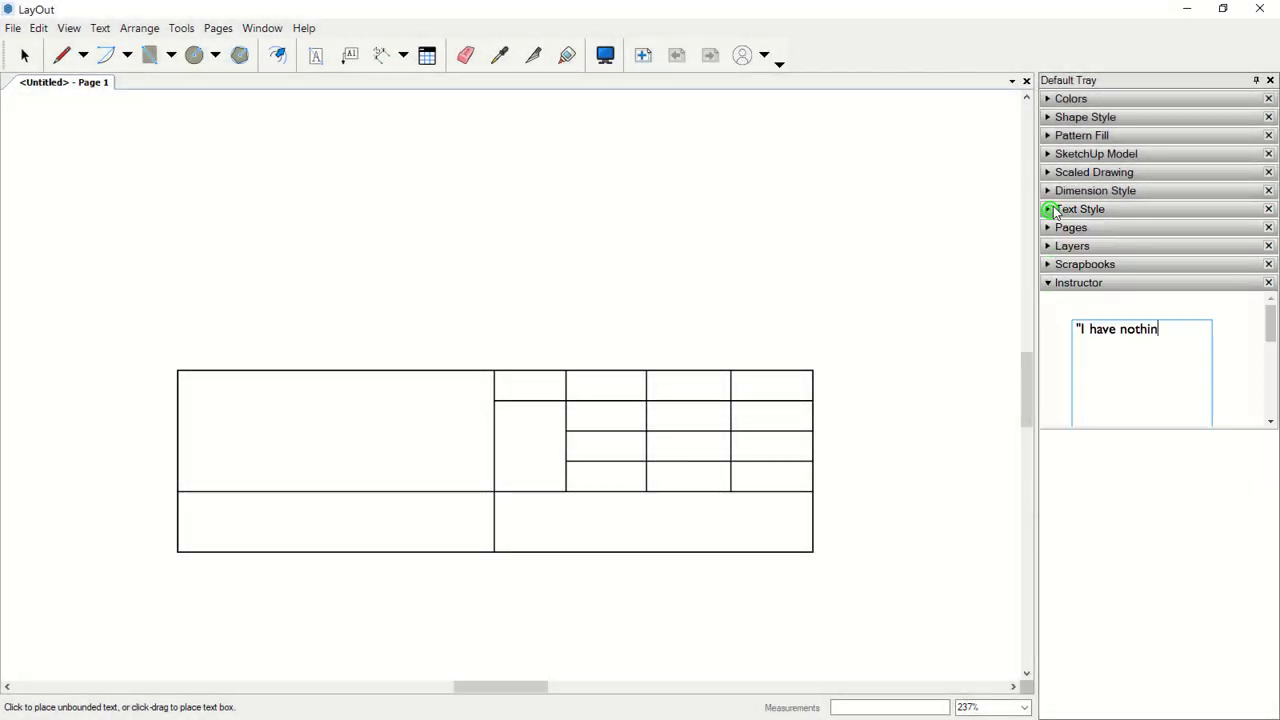
{"action": "left_click", "coordinate": [1049, 210]}
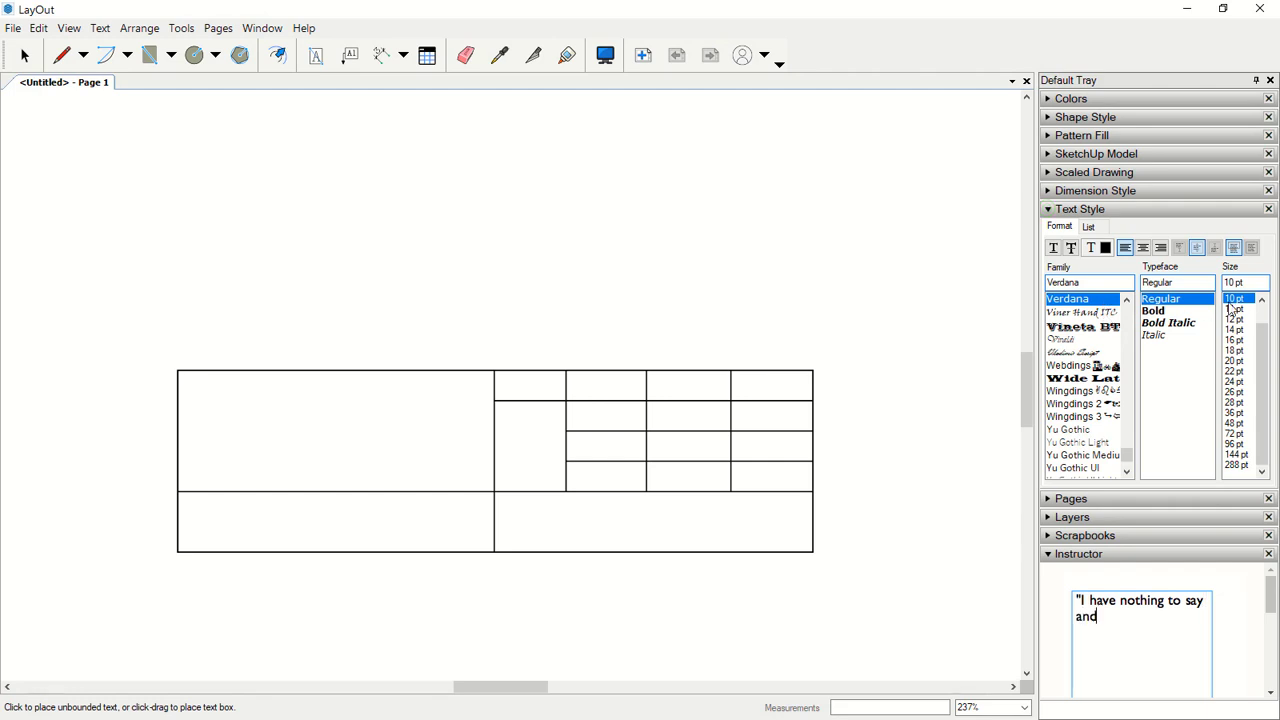
{"action": "left_click", "coordinate": [1234, 319]}
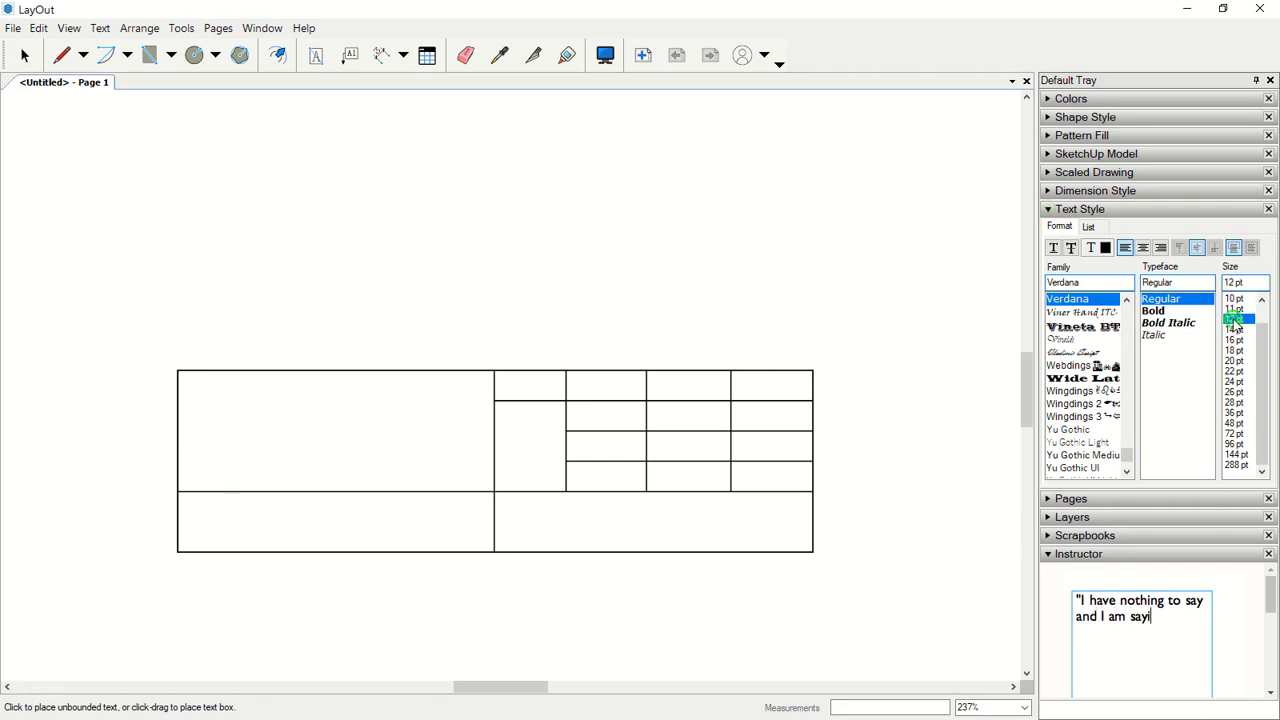
{"action": "left_click", "coordinate": [254, 521]}
{"action": "left_click", "coordinate": [241, 523]}
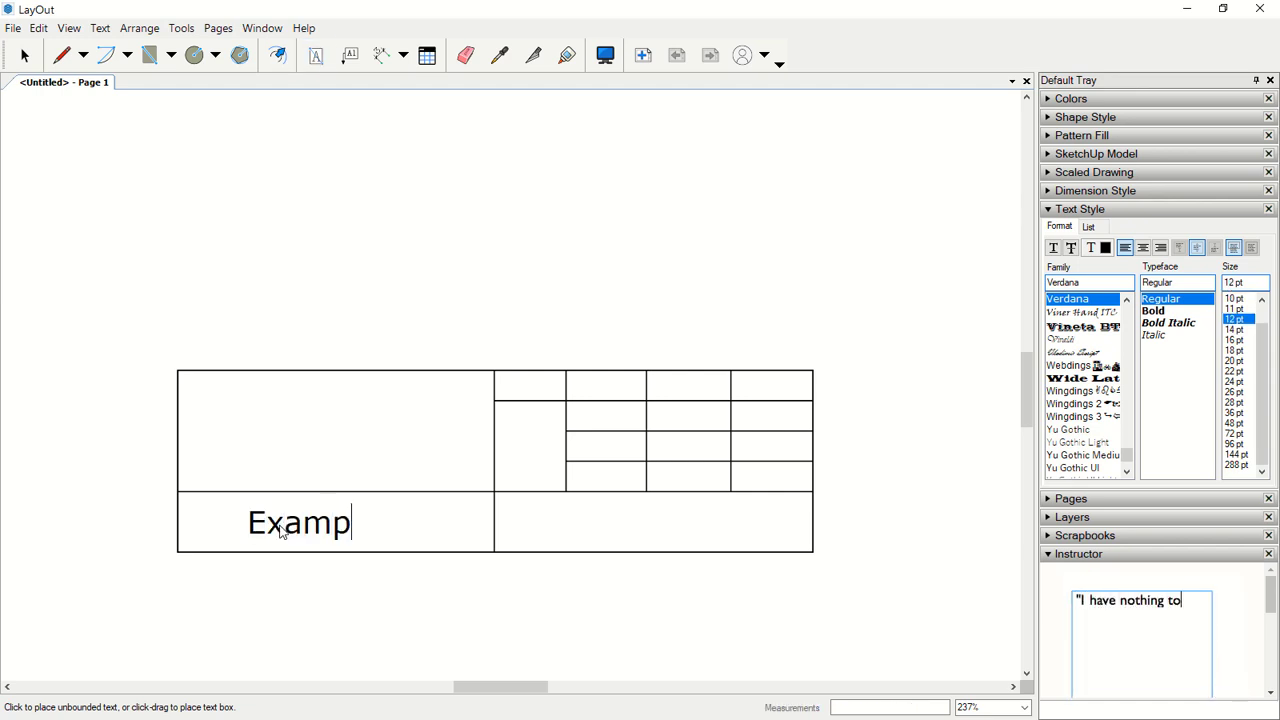
{"action": "key", "text": "Escape"}
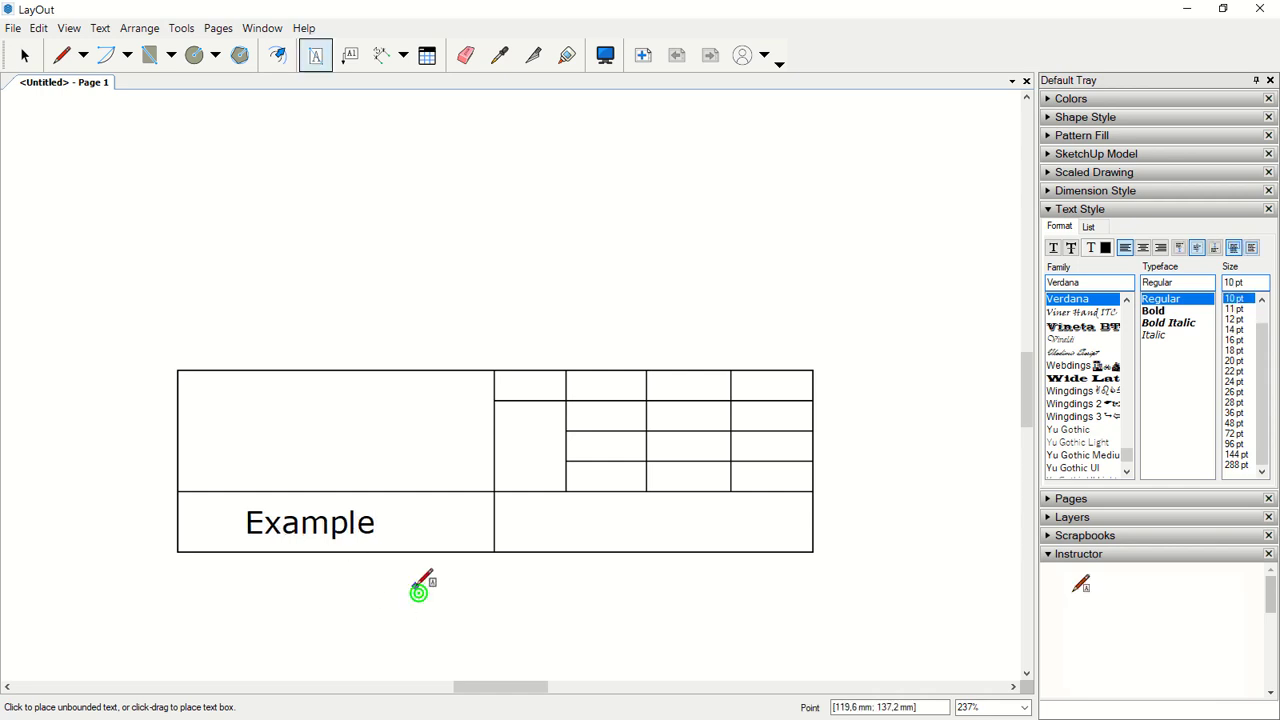
Set the font size of the "Example" text in the table's lower-left cell to 8 pt.
{"action": "left_click", "coordinate": [25, 55]}
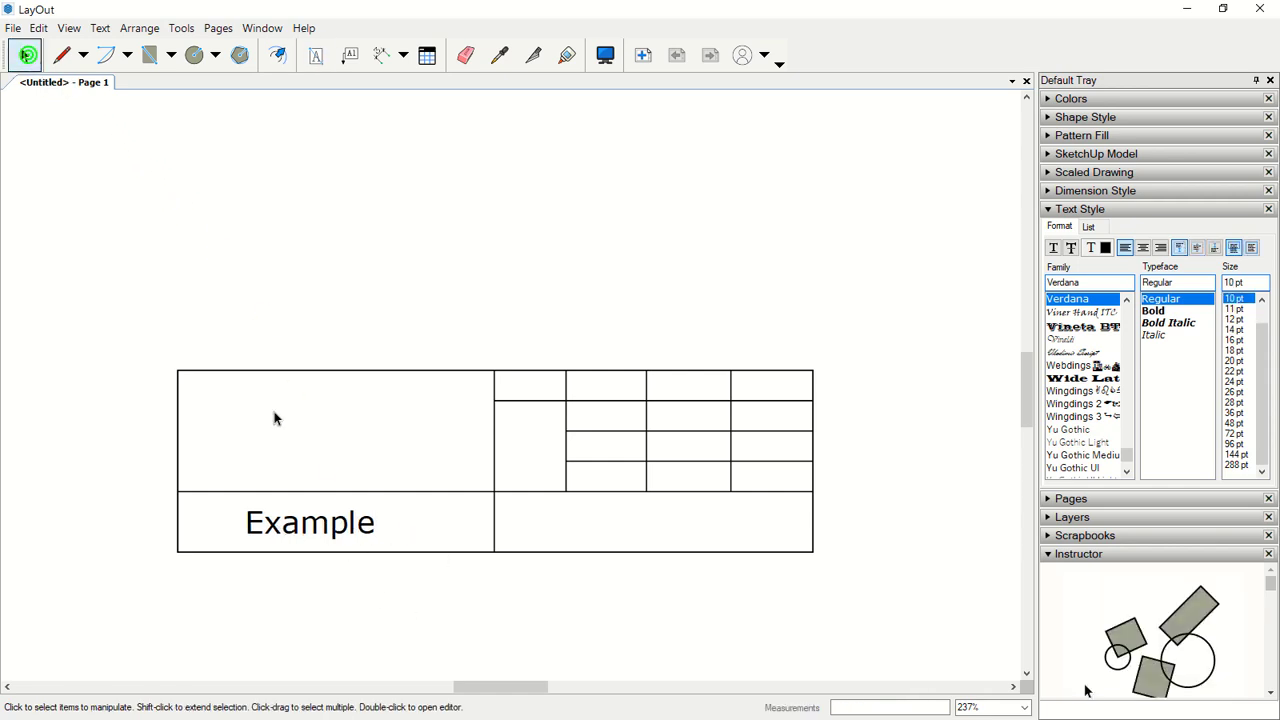
{"action": "left_click", "coordinate": [338, 530]}
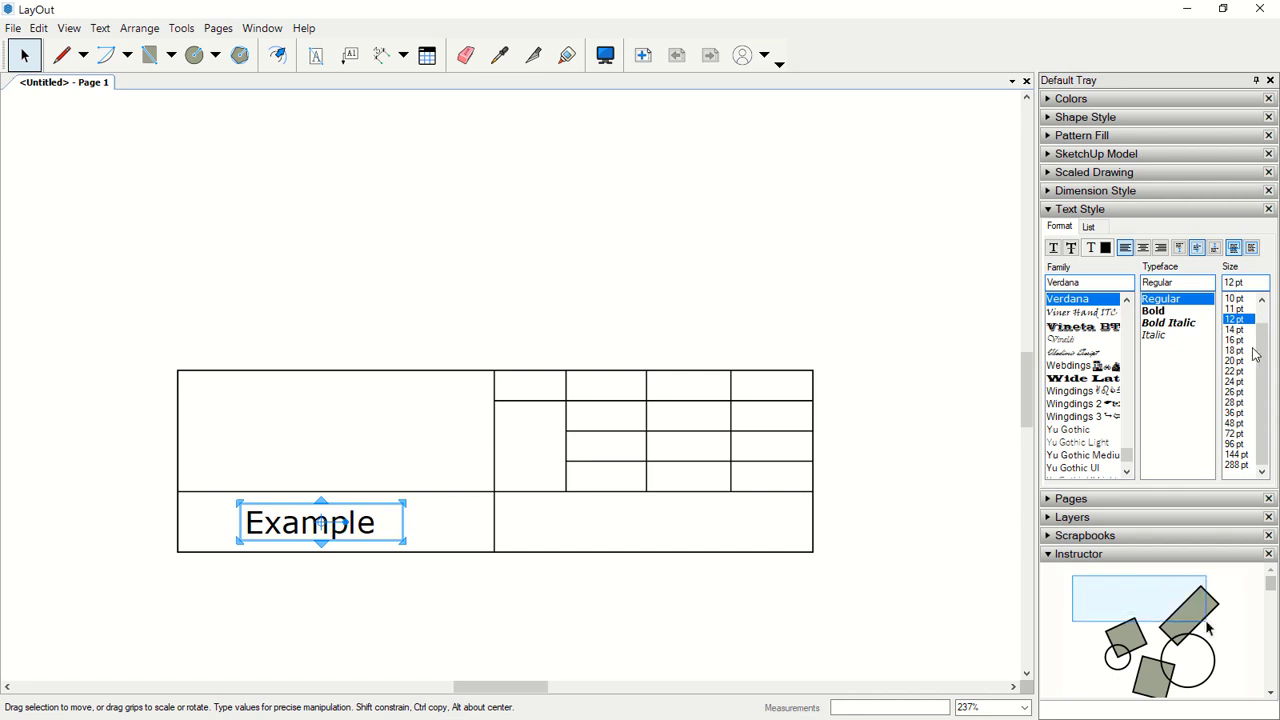
{"action": "left_click", "coordinate": [1264, 360]}
{"action": "left_click_drag", "start_coordinate": [1264, 360], "coordinate": [1266, 337]}
{"action": "left_click", "coordinate": [1236, 299]}
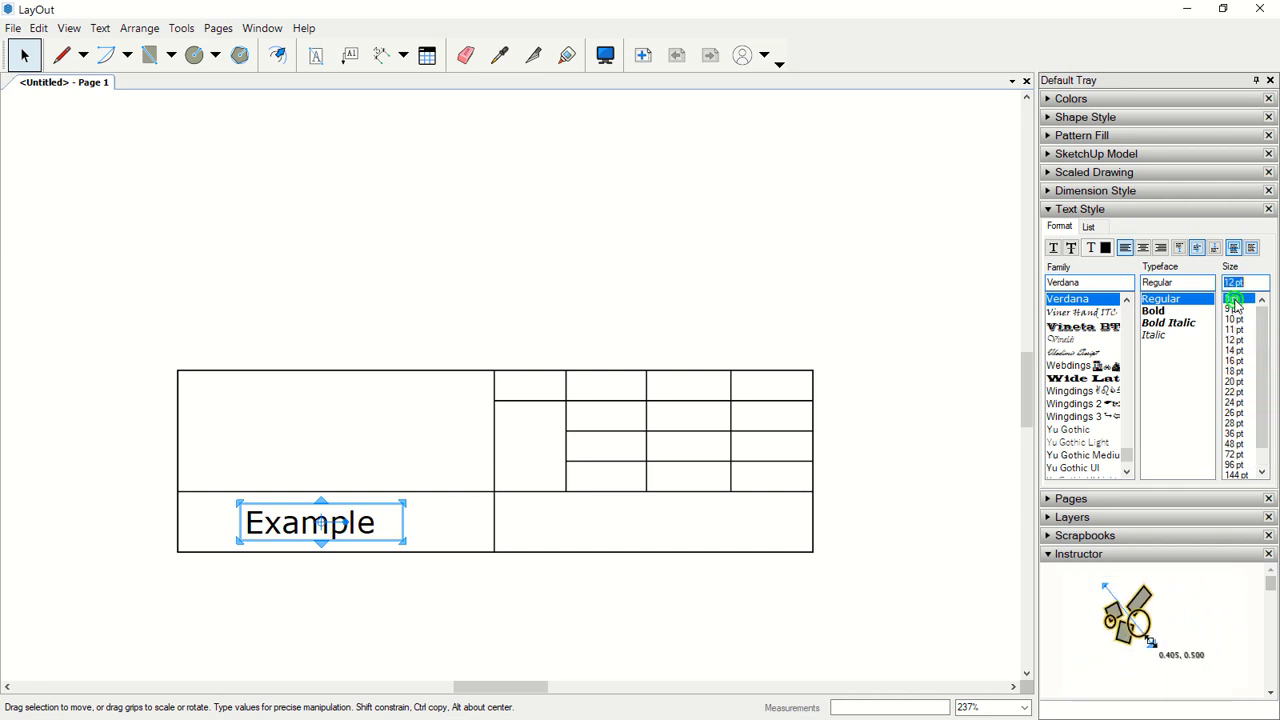
{"action": "left_click", "coordinate": [448, 594]}
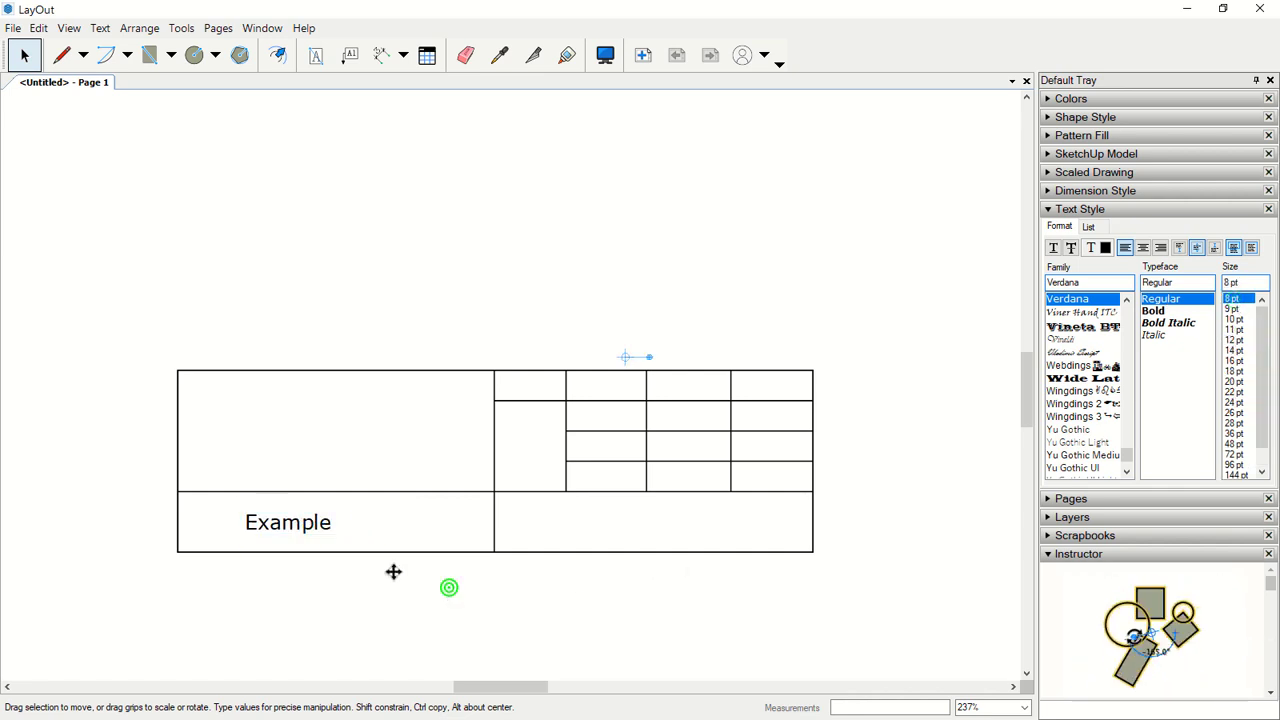
Copy the "Example" text into the second column's top cell, fit its box to the cell and set its size to 5 pt.
{"action": "left_click", "coordinate": [297, 528]}
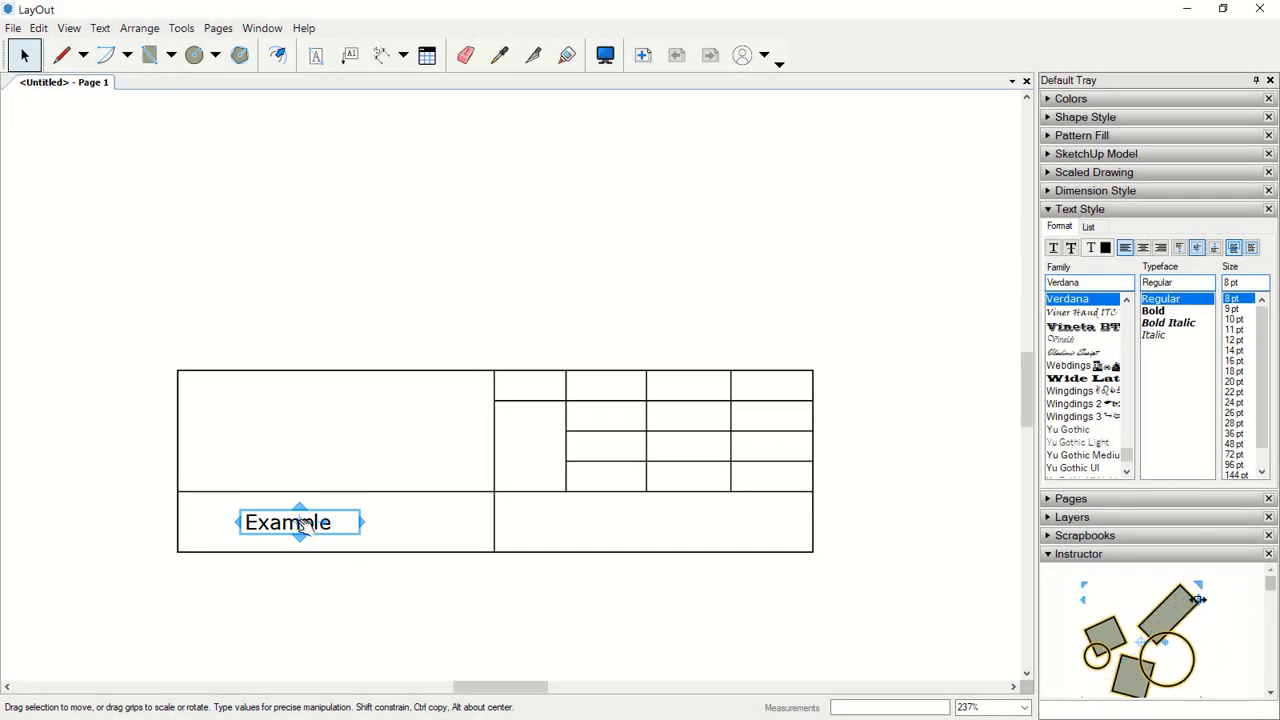
{"action": "left_click_drag", "start_coordinate": [275, 522], "coordinate": [519, 390]}
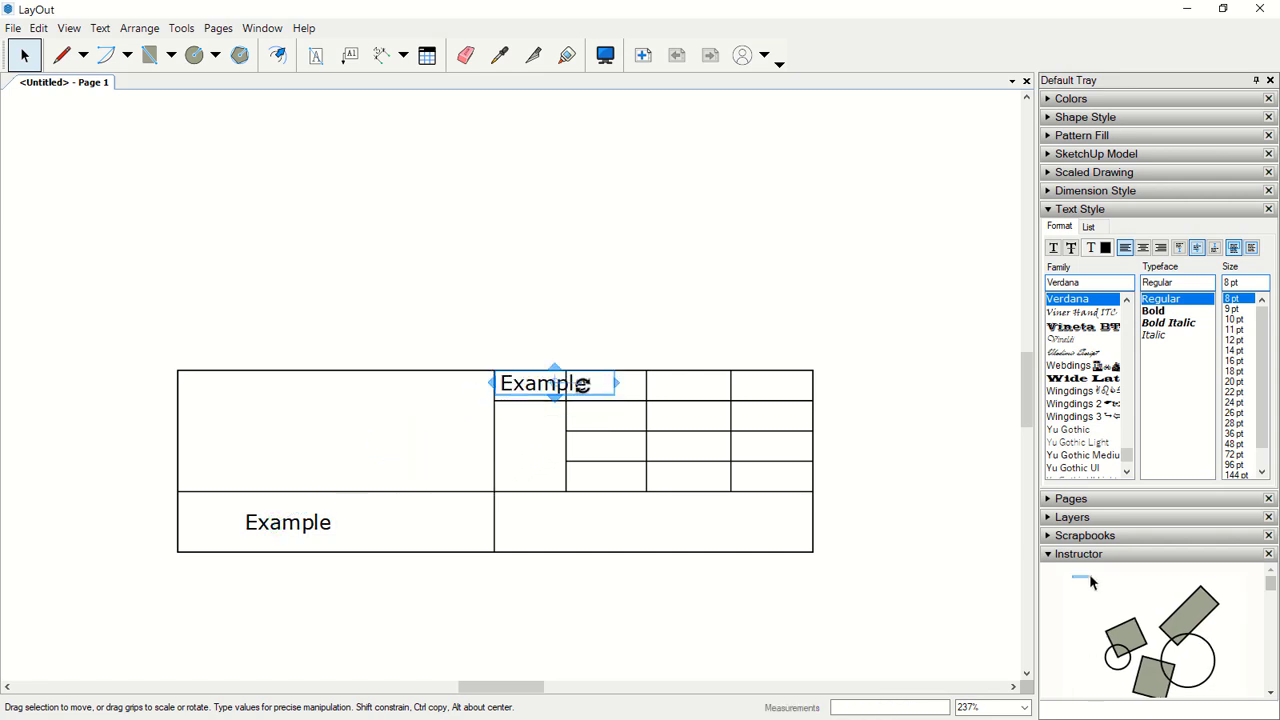
{"action": "scroll", "coordinate": [586, 387], "scroll_direction": "up", "scroll_amount": 2}
{"action": "left_click_drag", "start_coordinate": [630, 401], "coordinate": [552, 409]}
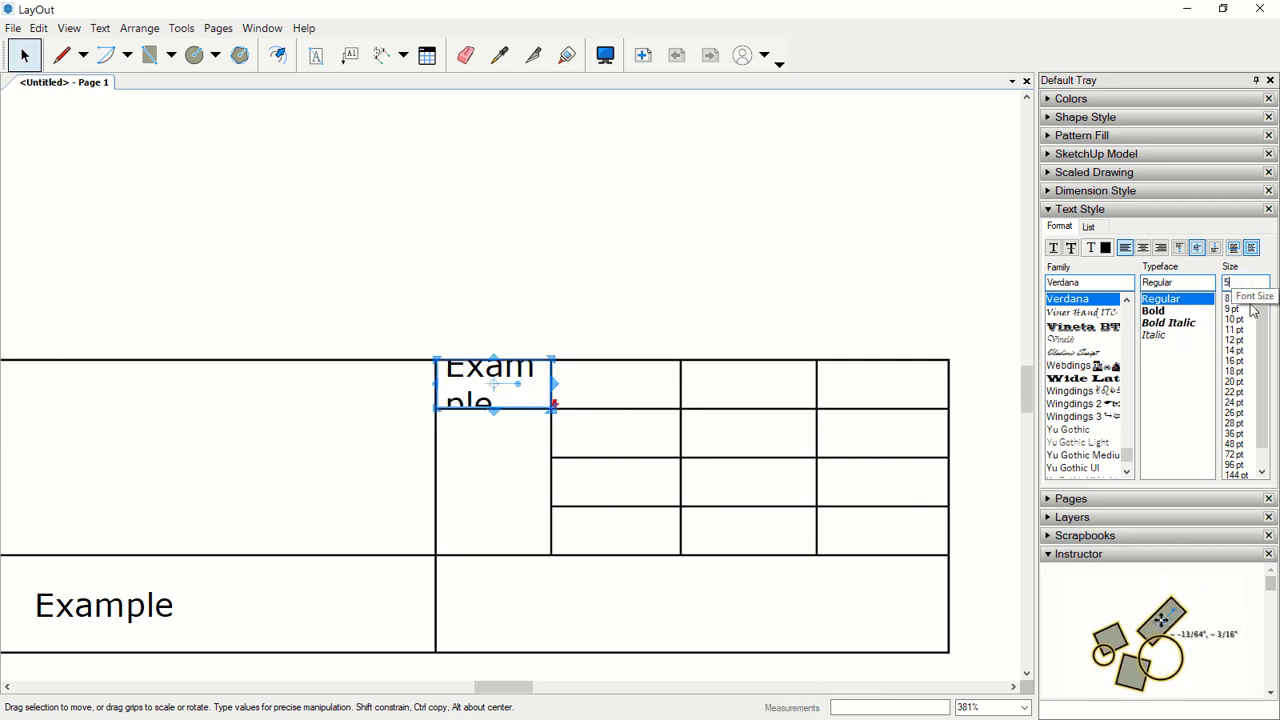
{"action": "left_click", "coordinate": [1196, 358]}
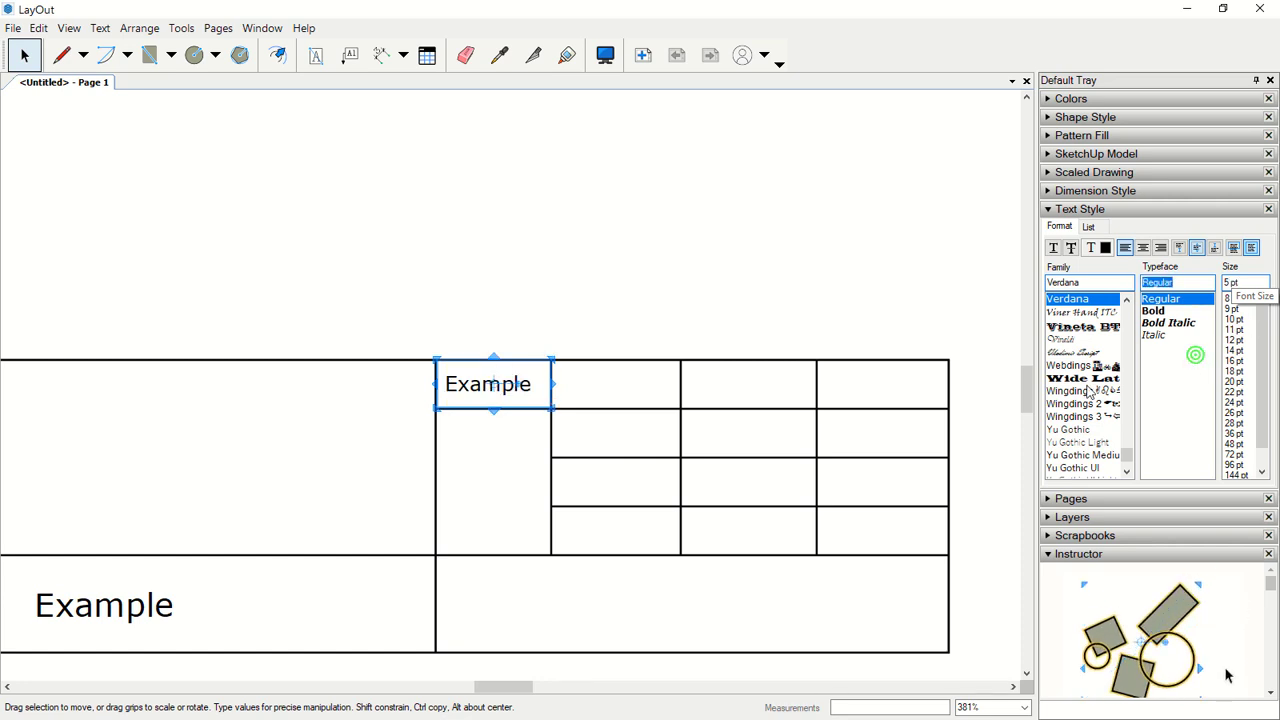
{"action": "left_click", "coordinate": [571, 325]}
Copy the 5 pt "Example" text into the third column's top cell and widen its box to the cell's width.
{"action": "left_click", "coordinate": [490, 389]}
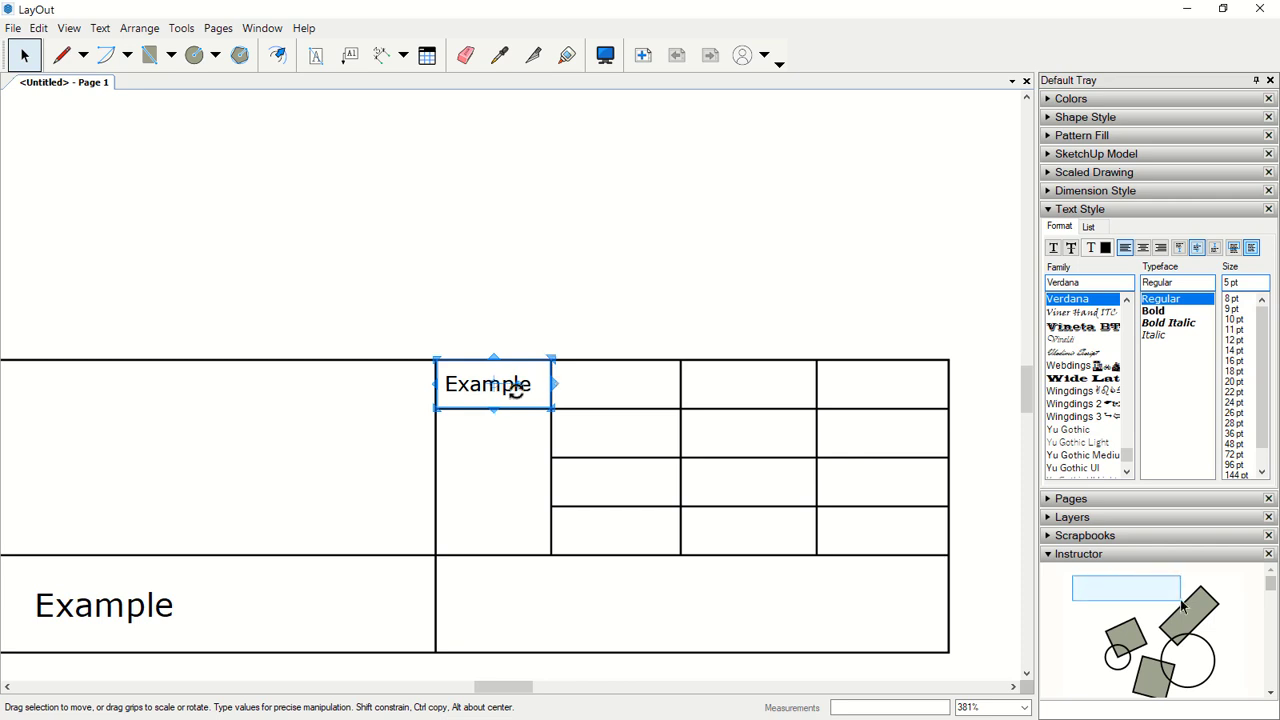
{"action": "left_click_drag", "start_coordinate": [471, 384], "coordinate": [586, 384]}
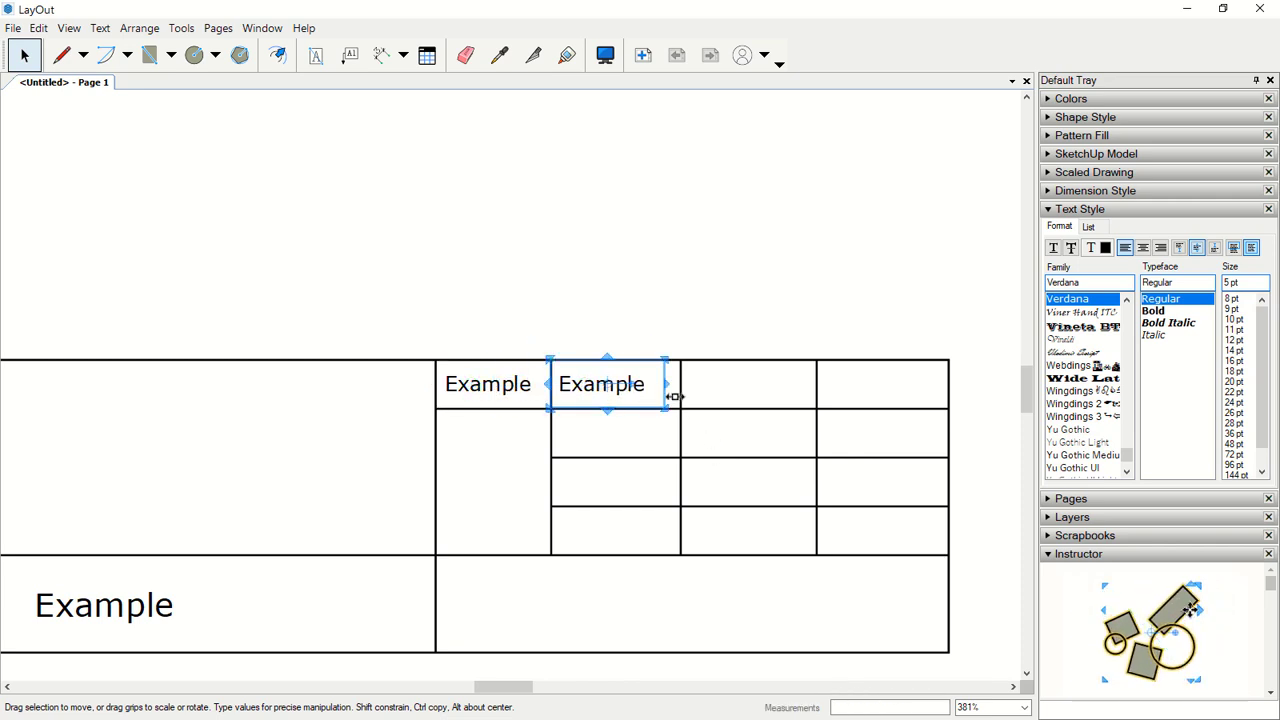
{"action": "left_click_drag", "start_coordinate": [667, 387], "coordinate": [680, 387]}
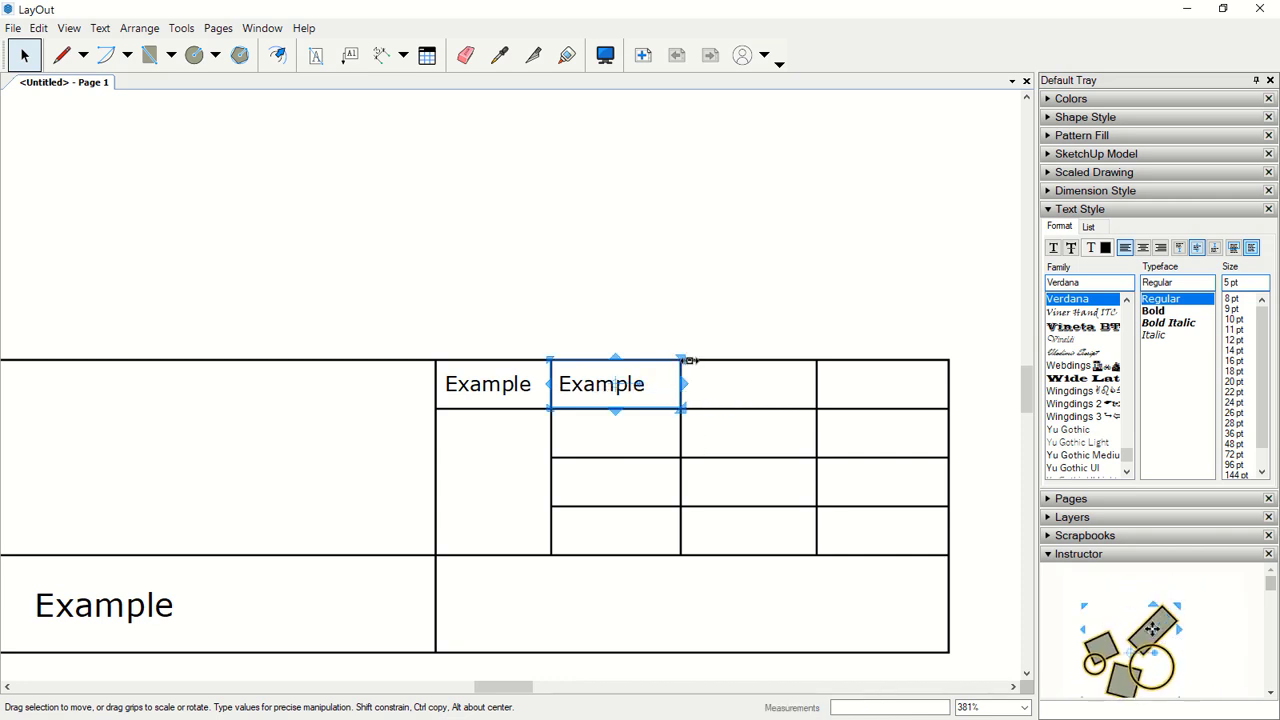
{"action": "left_click", "coordinate": [687, 329]}
Copy the third column's "Example" text into the top cells of the fourth and fifth columns.
{"action": "left_click", "coordinate": [608, 388]}
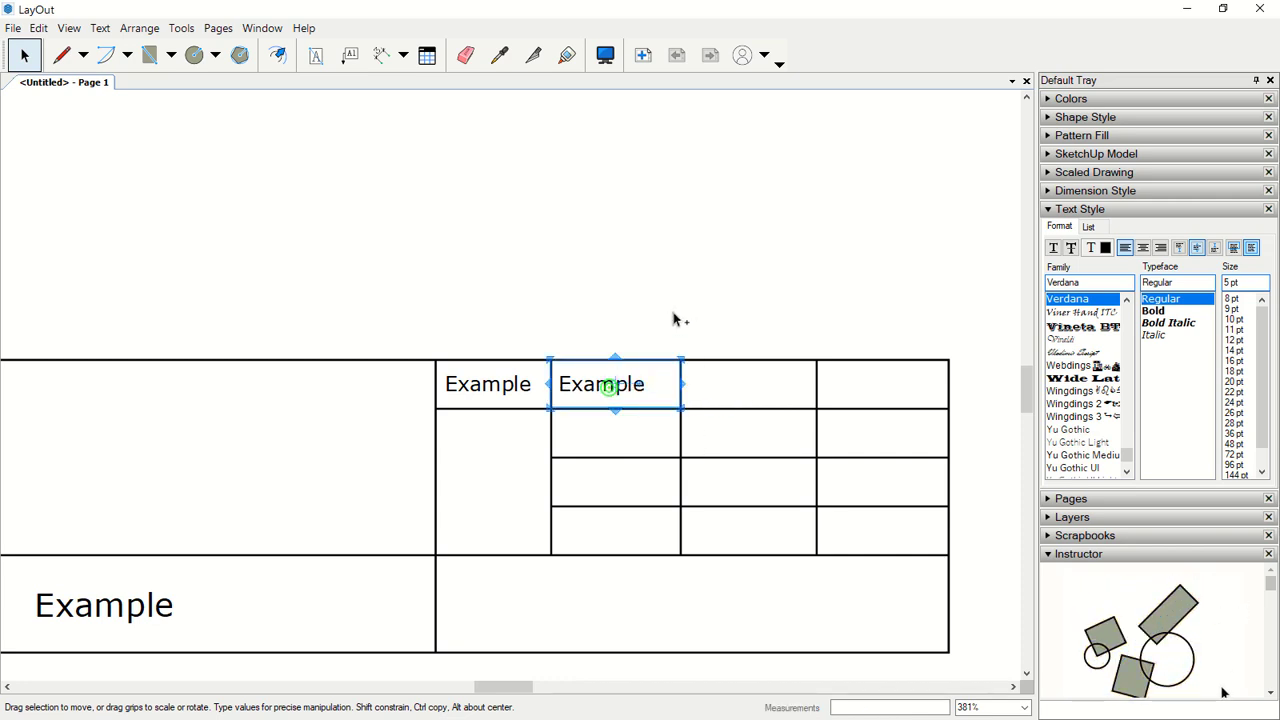
{"action": "left_click_drag", "start_coordinate": [587, 385], "coordinate": [716, 386], "text": "ctrl"}
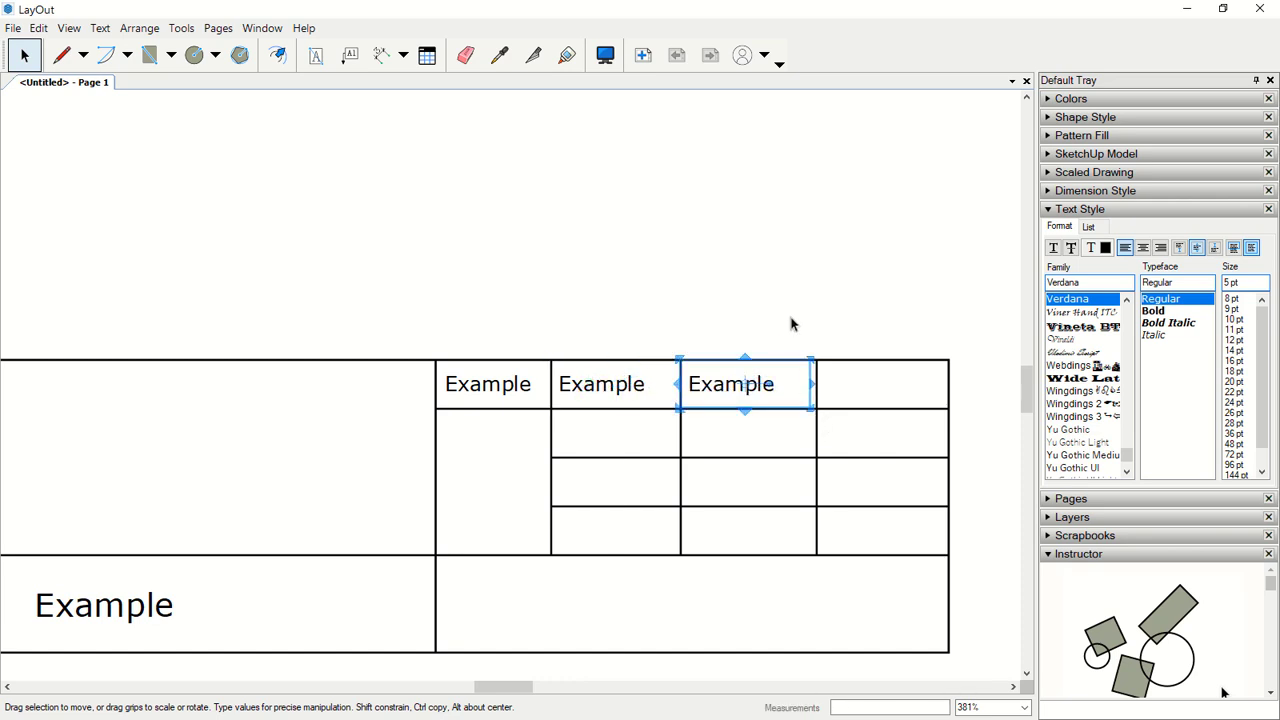
{"action": "left_click_drag", "start_coordinate": [724, 392], "coordinate": [870, 390], "text": "ctrl"}
Reduce the table's height slightly by moving its lower edge up, then deselect it.
{"action": "scroll", "coordinate": [485, 412], "scroll_direction": "down", "scroll_amount": 4}
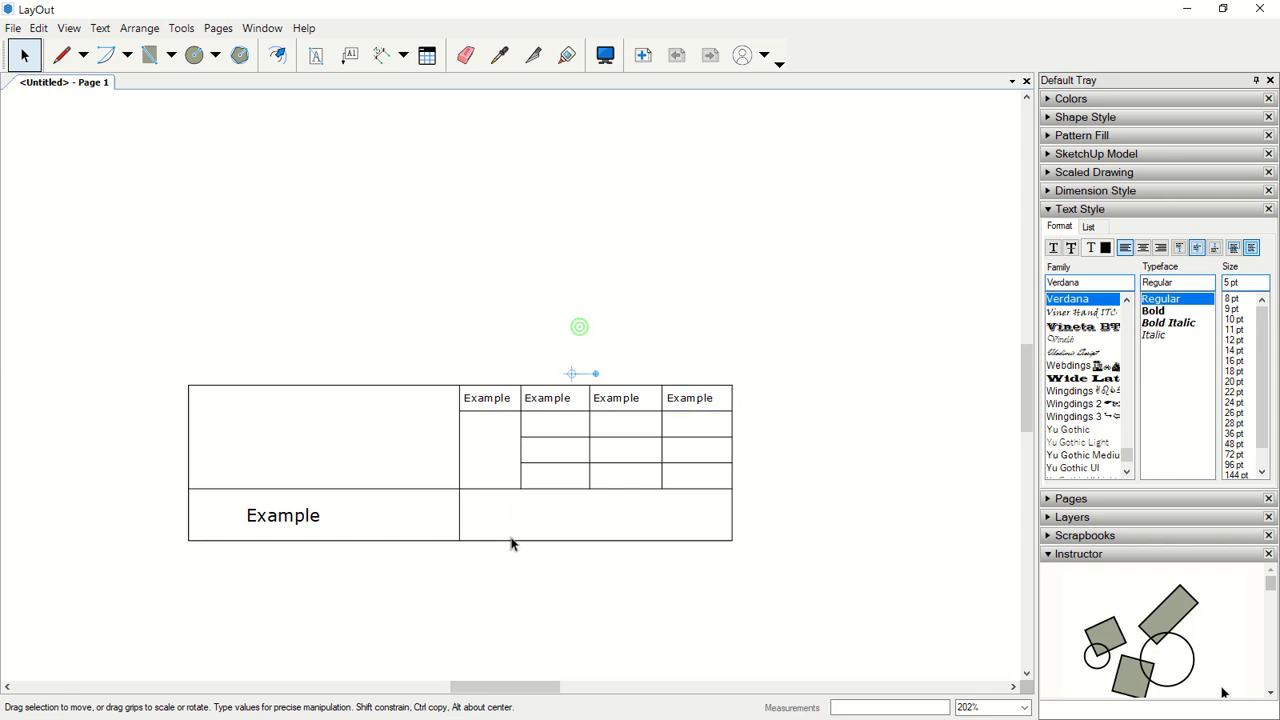
{"action": "left_click", "coordinate": [511, 541]}
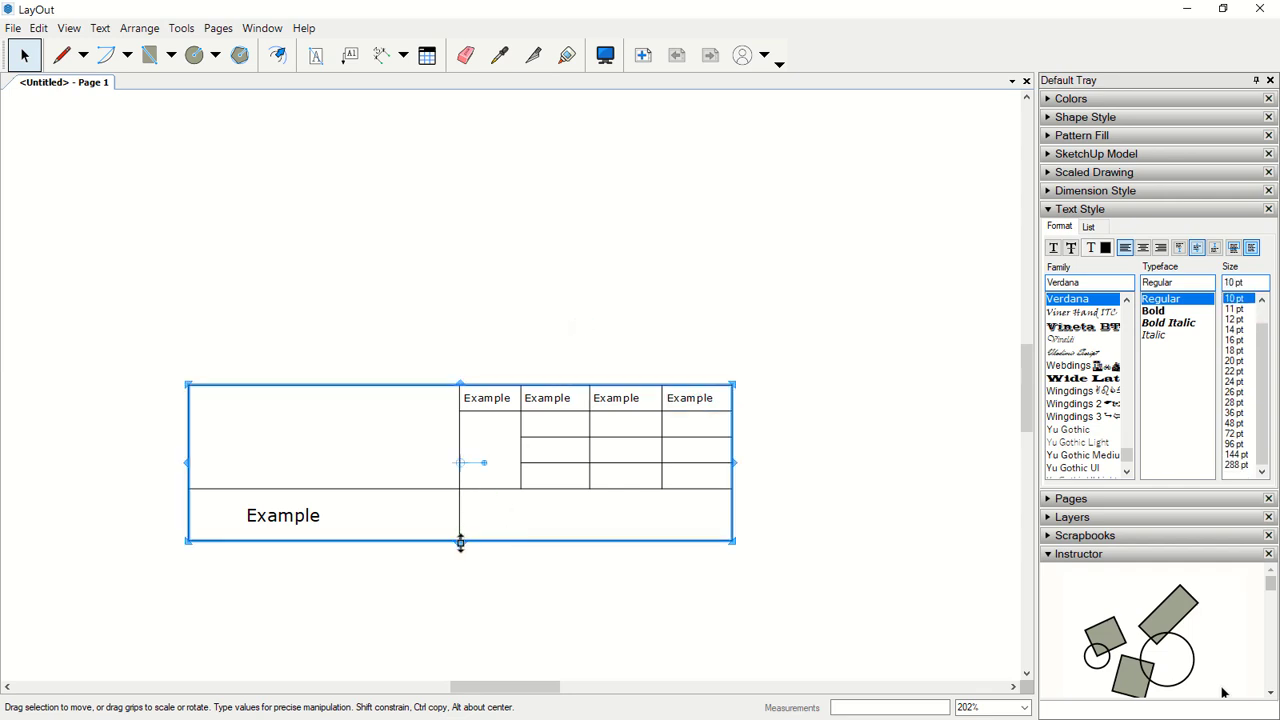
{"action": "left_click_drag", "start_coordinate": [460, 543], "coordinate": [464, 513]}
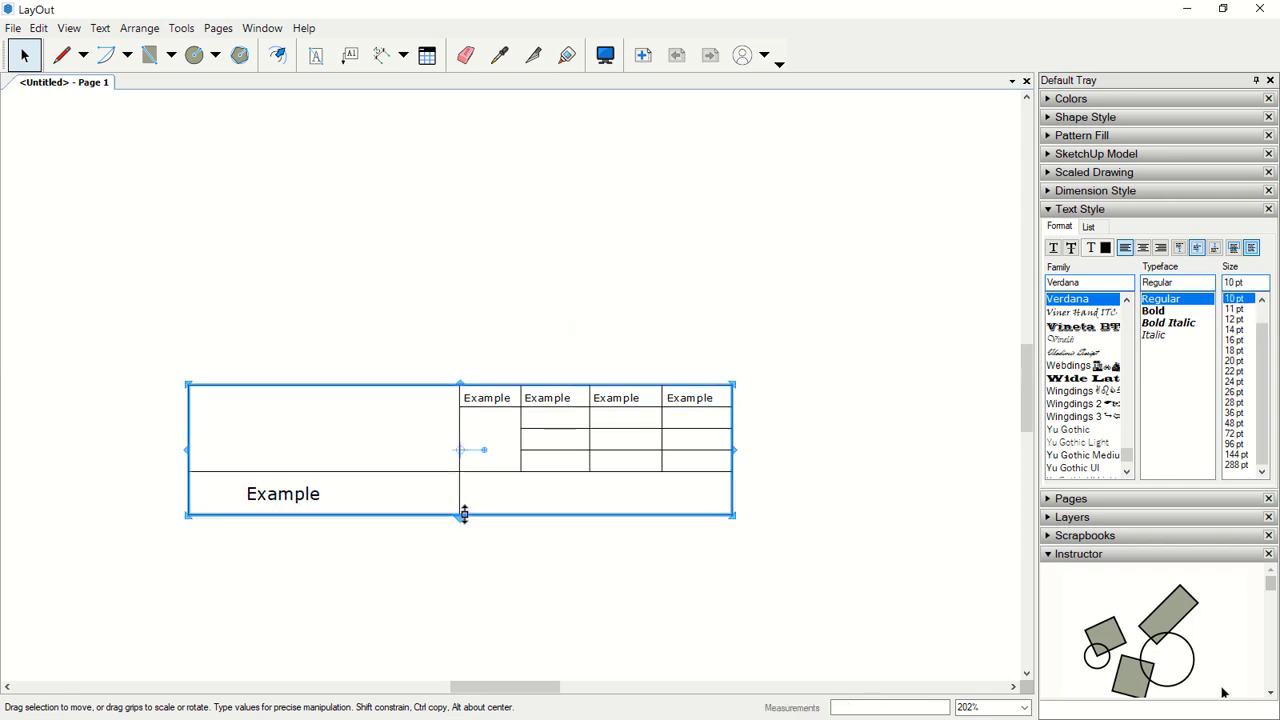
{"action": "left_click", "coordinate": [485, 560]}
Select the table with all its "Example" texts and make them one group.
{"action": "scroll", "coordinate": [563, 395], "scroll_direction": "down", "scroll_amount": 5}
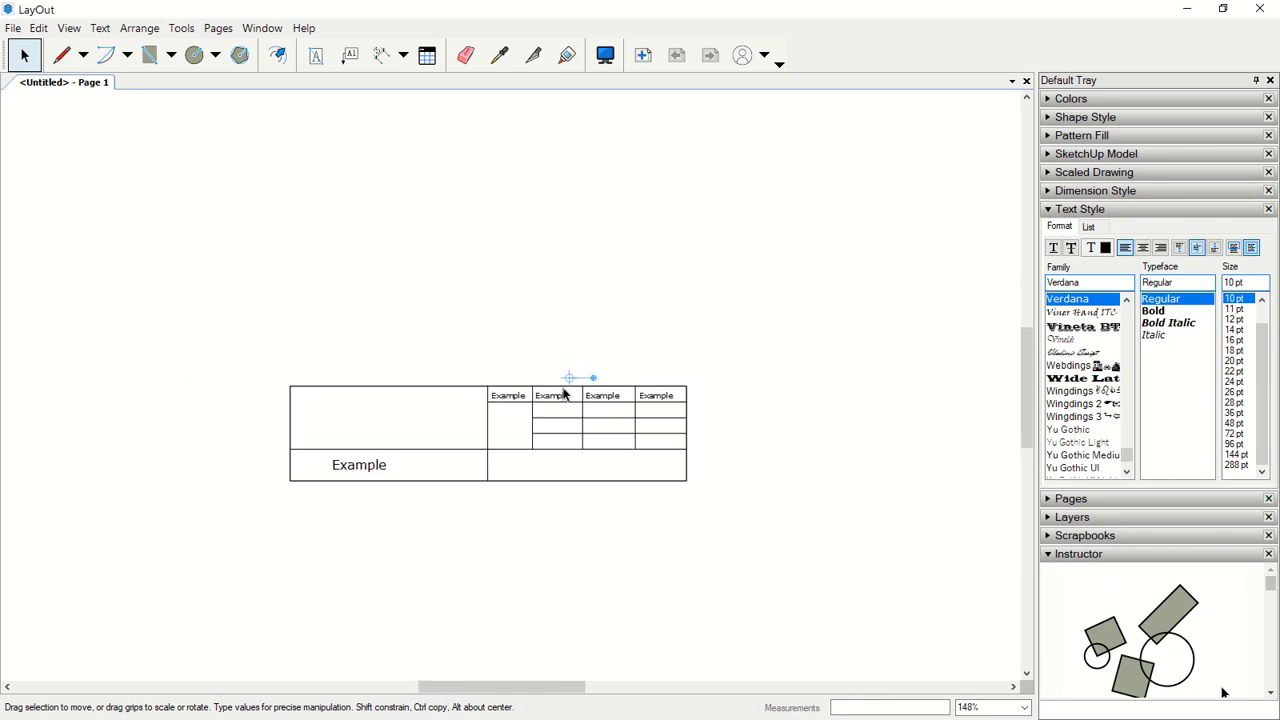
{"action": "left_click", "coordinate": [607, 453]}
{"action": "left_click", "coordinate": [611, 423]}
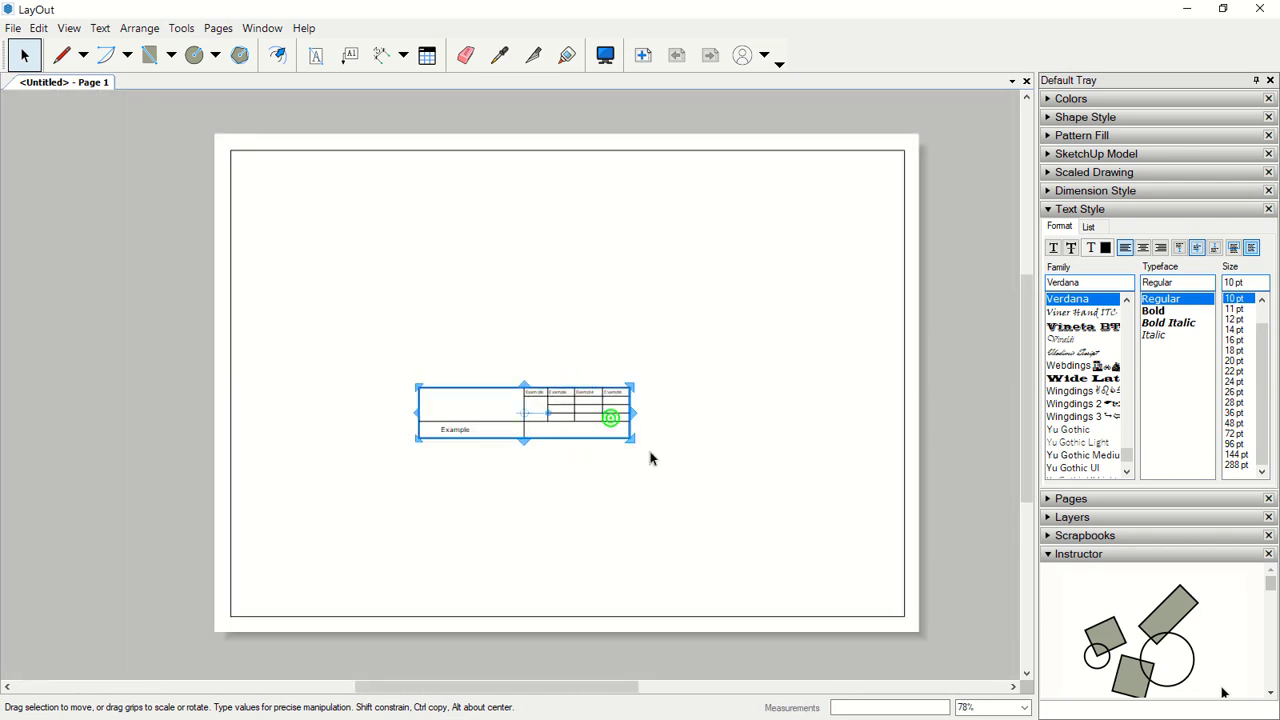
{"action": "scroll", "coordinate": [633, 444], "scroll_direction": "up", "scroll_amount": 1}
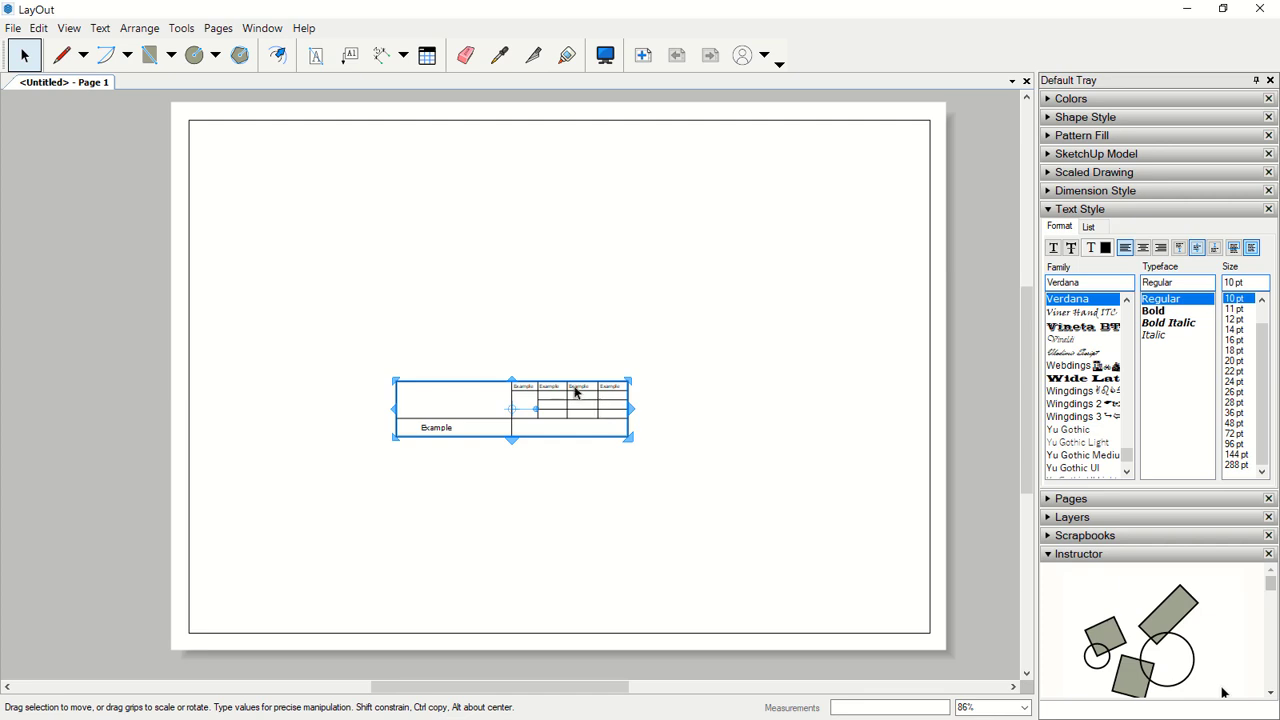
{"action": "scroll", "coordinate": [575, 392], "scroll_direction": "up", "scroll_amount": 4}
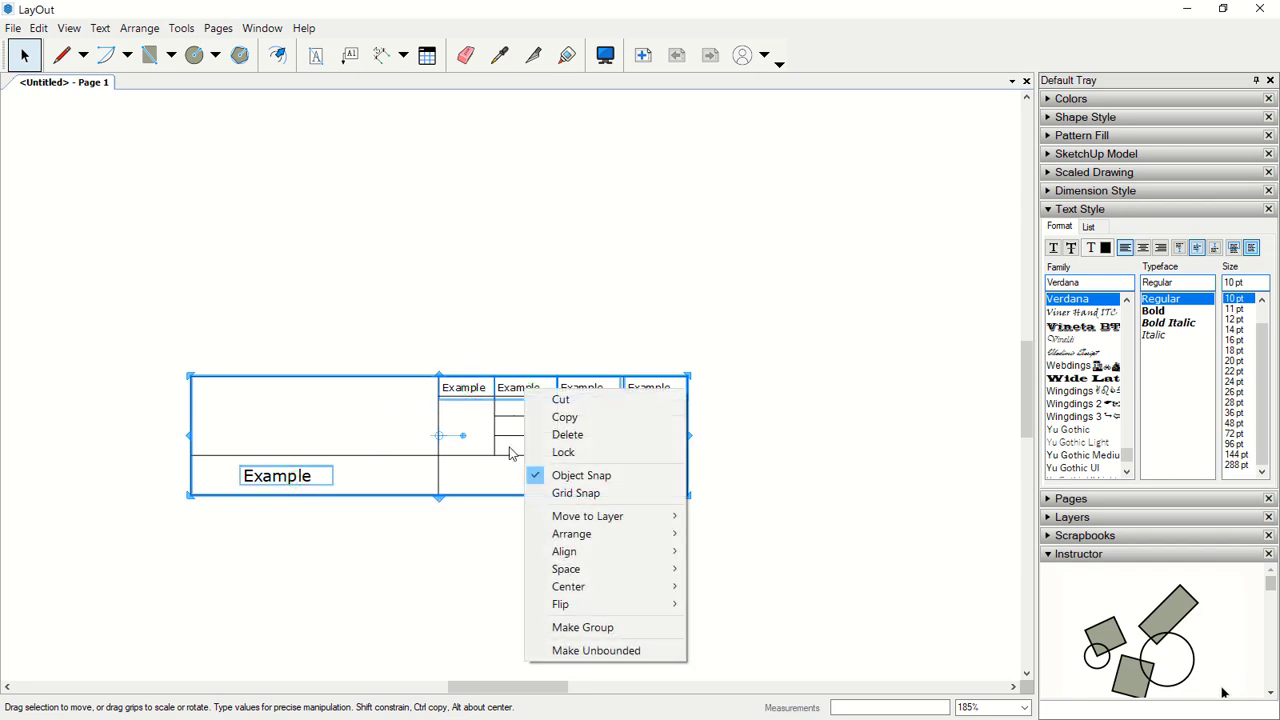
{"action": "left_click", "coordinate": [581, 628]}
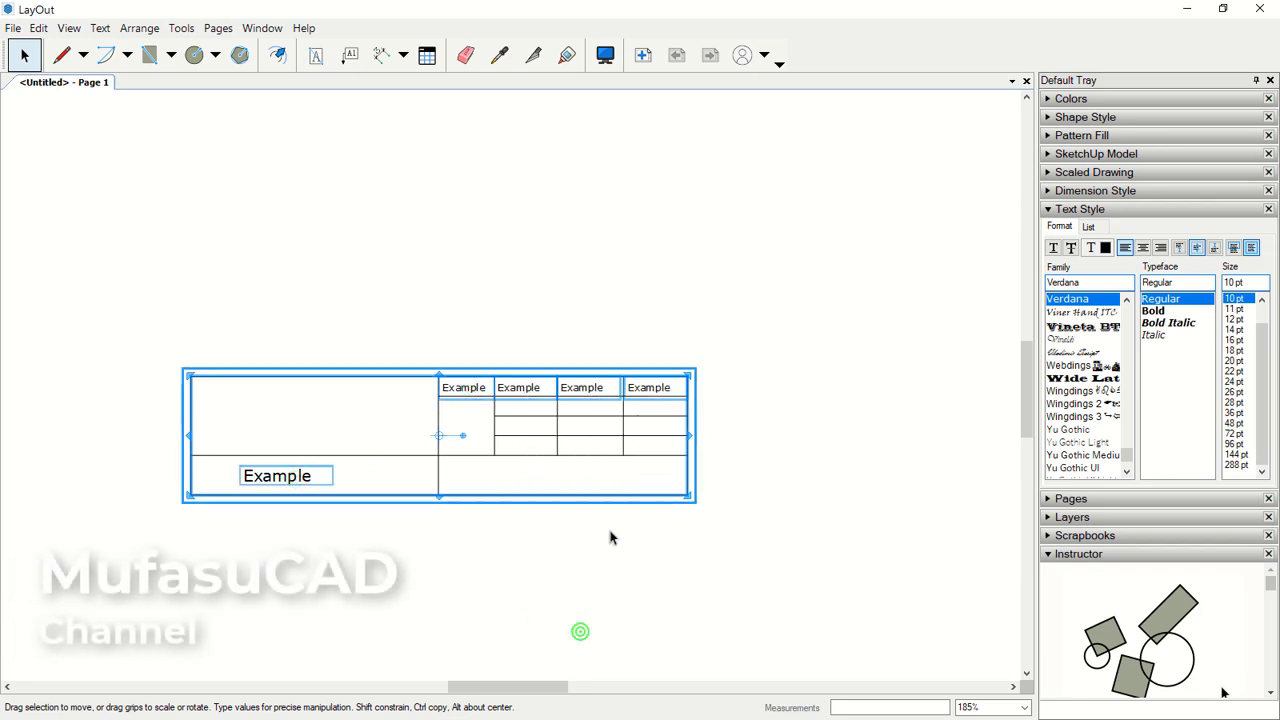
Move the title block group so its lower-right corner snaps to the lower-right corner of the page border.
{"action": "scroll", "coordinate": [630, 534], "scroll_direction": "down", "scroll_amount": 2}
{"action": "middle_click_drag", "start_coordinate": [703, 551], "coordinate": [510, 396]}
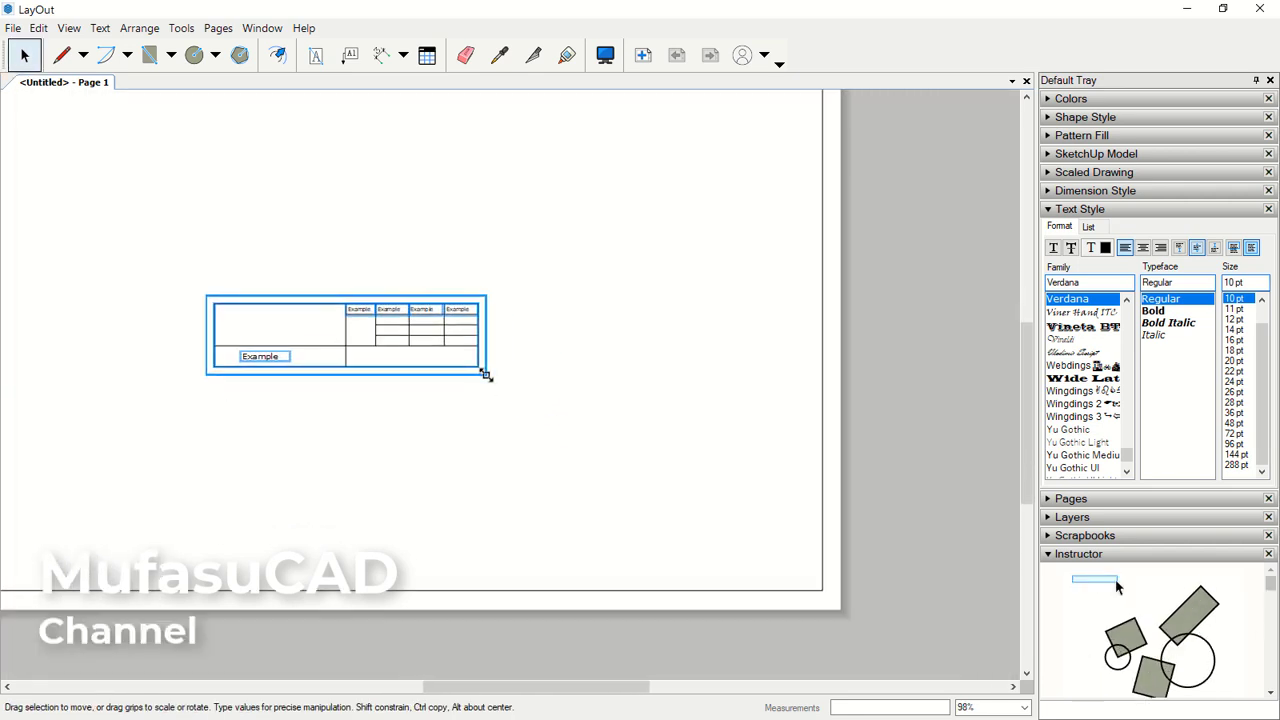
{"action": "left_click_drag", "start_coordinate": [477, 363], "coordinate": [824, 592]}
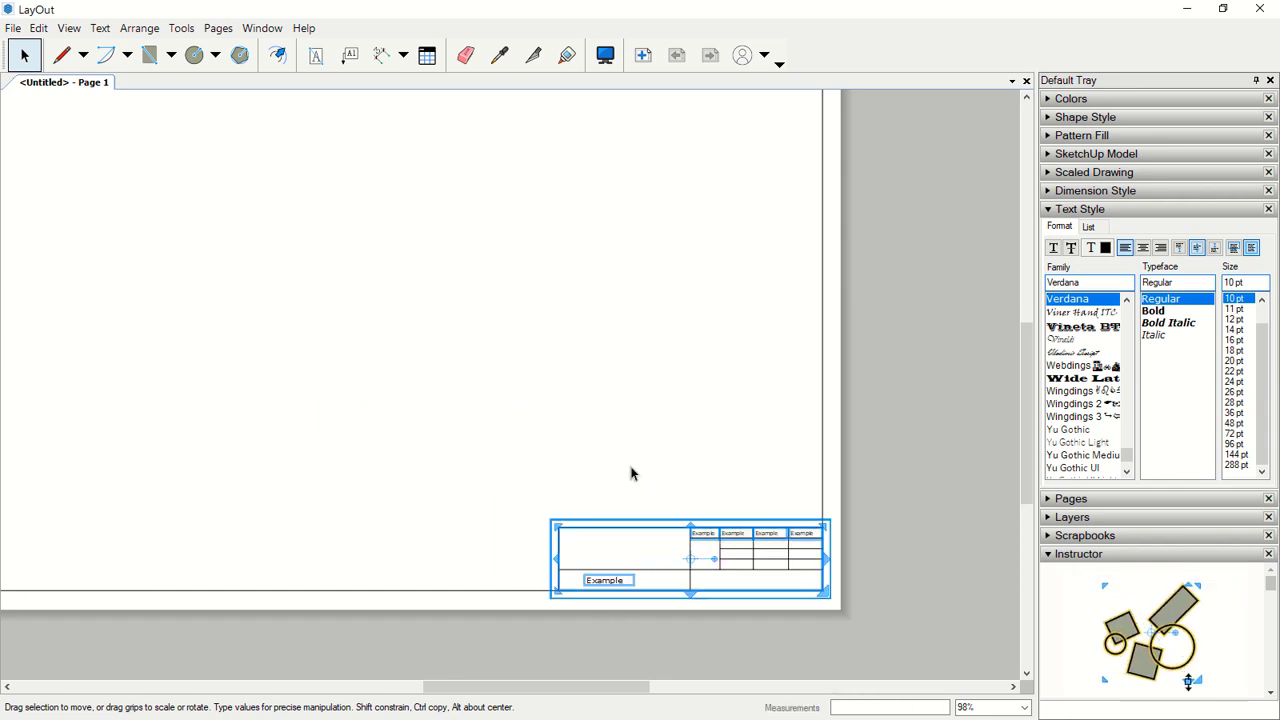
{"action": "scroll", "coordinate": [615, 450], "scroll_direction": "down", "scroll_amount": 1}
{"action": "left_click", "coordinate": [603, 420]}
Scale up the title block group from its upper-left corner, keeping its lower-right corner on the border.
{"action": "left_click", "coordinate": [703, 533]}
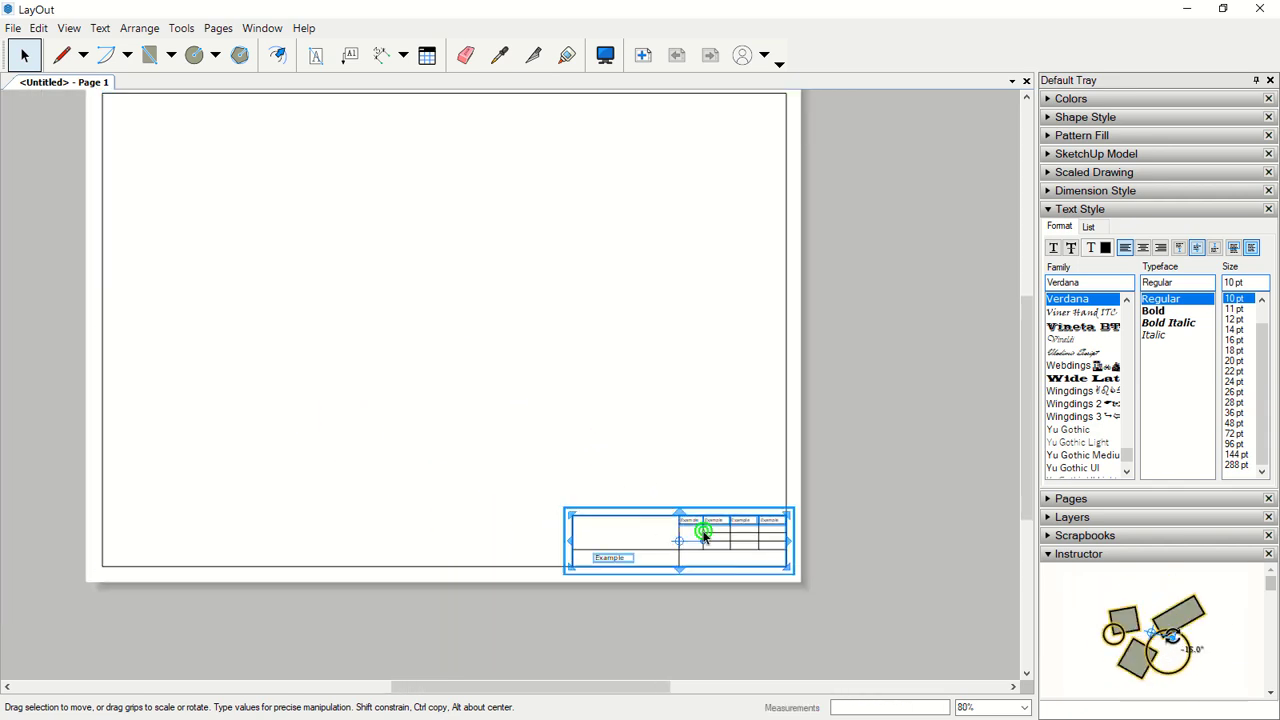
{"action": "left_click_drag", "start_coordinate": [568, 513], "coordinate": [490, 486]}
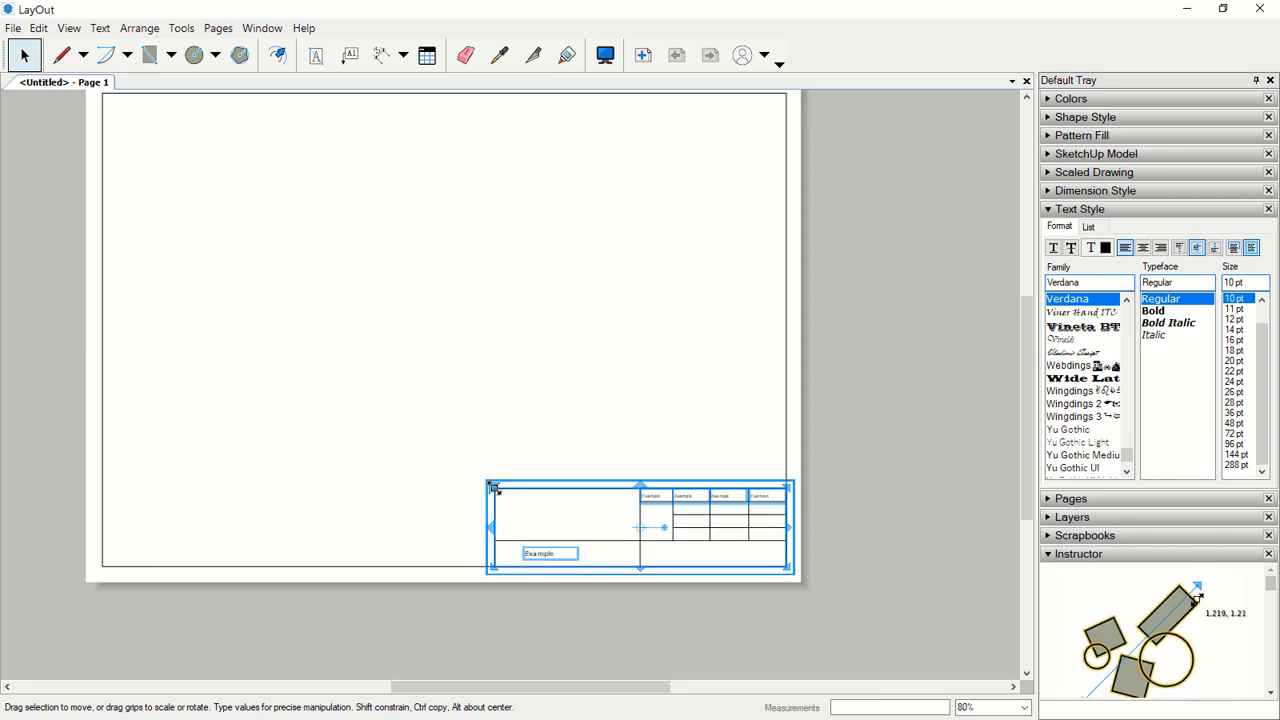
{"action": "left_click", "coordinate": [640, 421]}
{"action": "scroll", "coordinate": [694, 517], "scroll_direction": "up", "scroll_amount": 4}
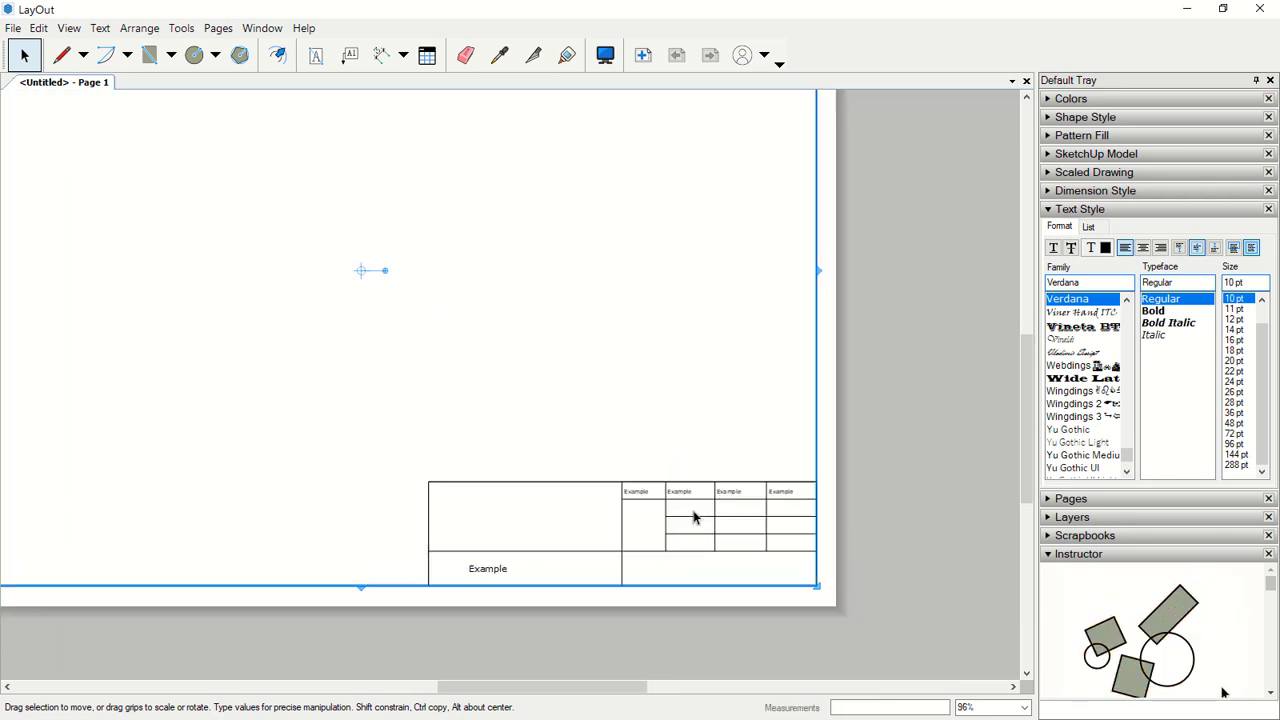
{"action": "scroll", "coordinate": [668, 514], "scroll_direction": "down", "scroll_amount": 3}
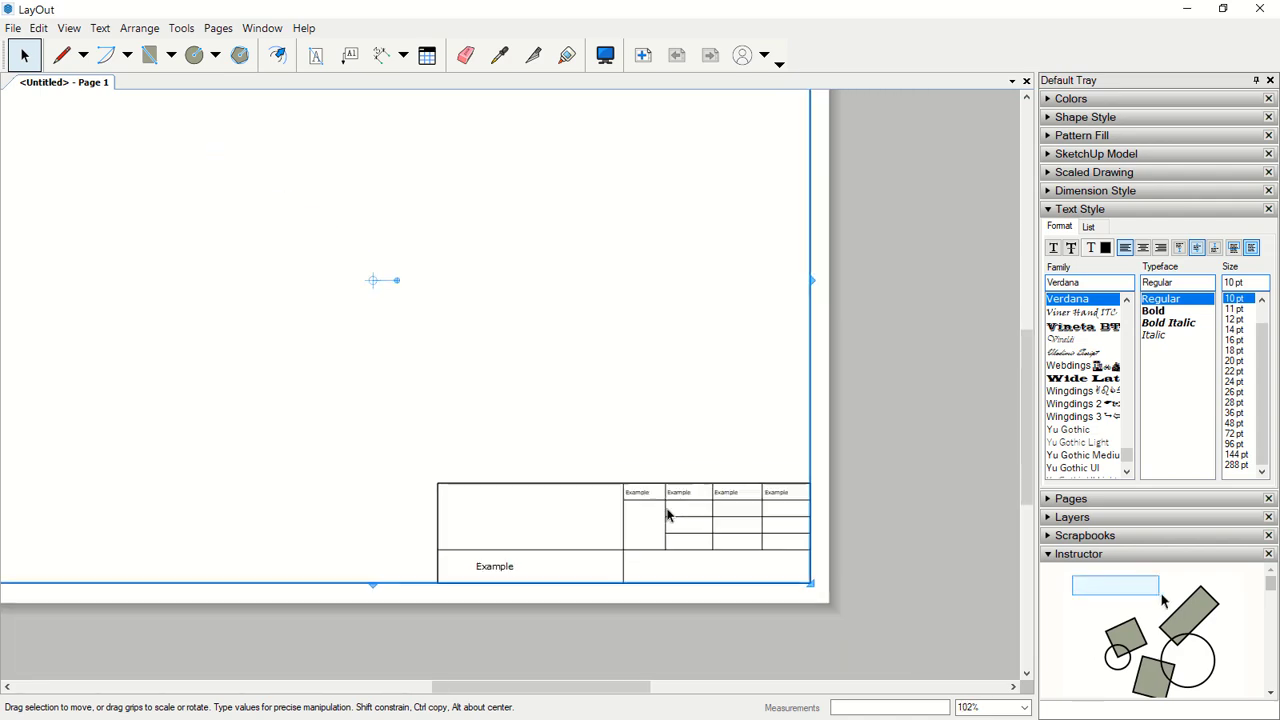
{"action": "scroll", "coordinate": [527, 392], "scroll_direction": "down", "scroll_amount": 2}
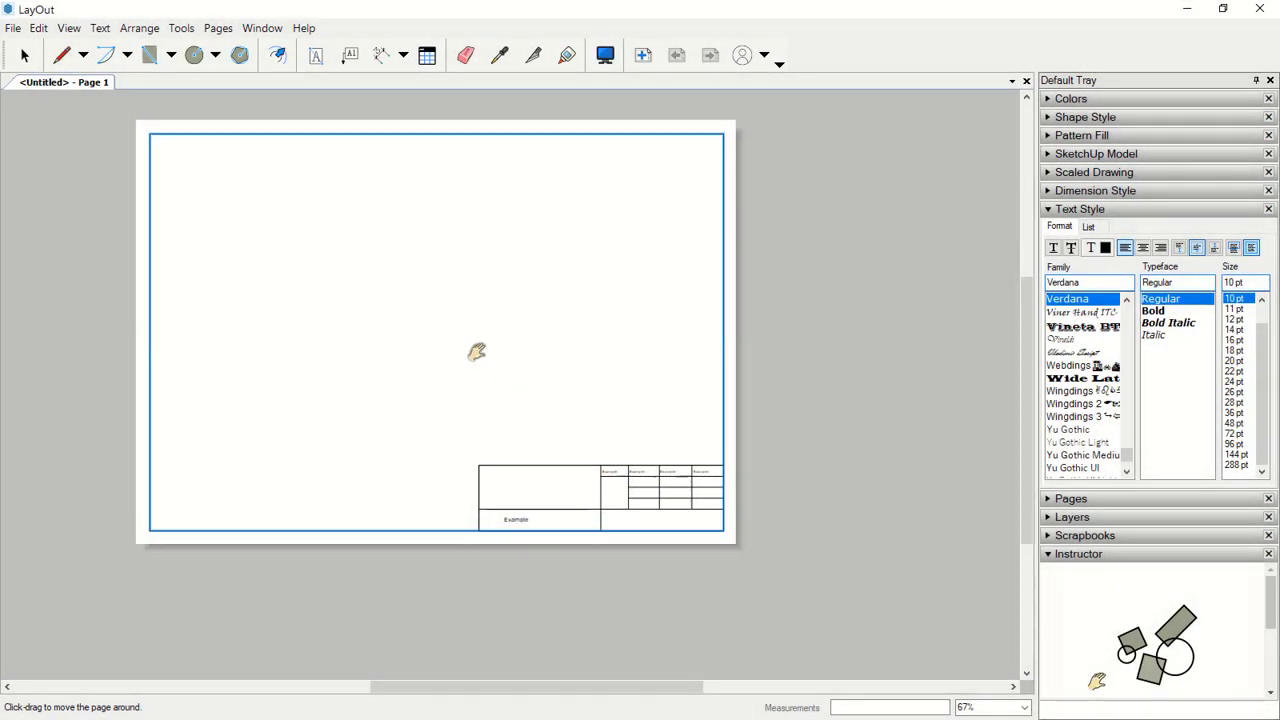
{"action": "middle_click_drag", "start_coordinate": [476, 348], "coordinate": [498, 398]}
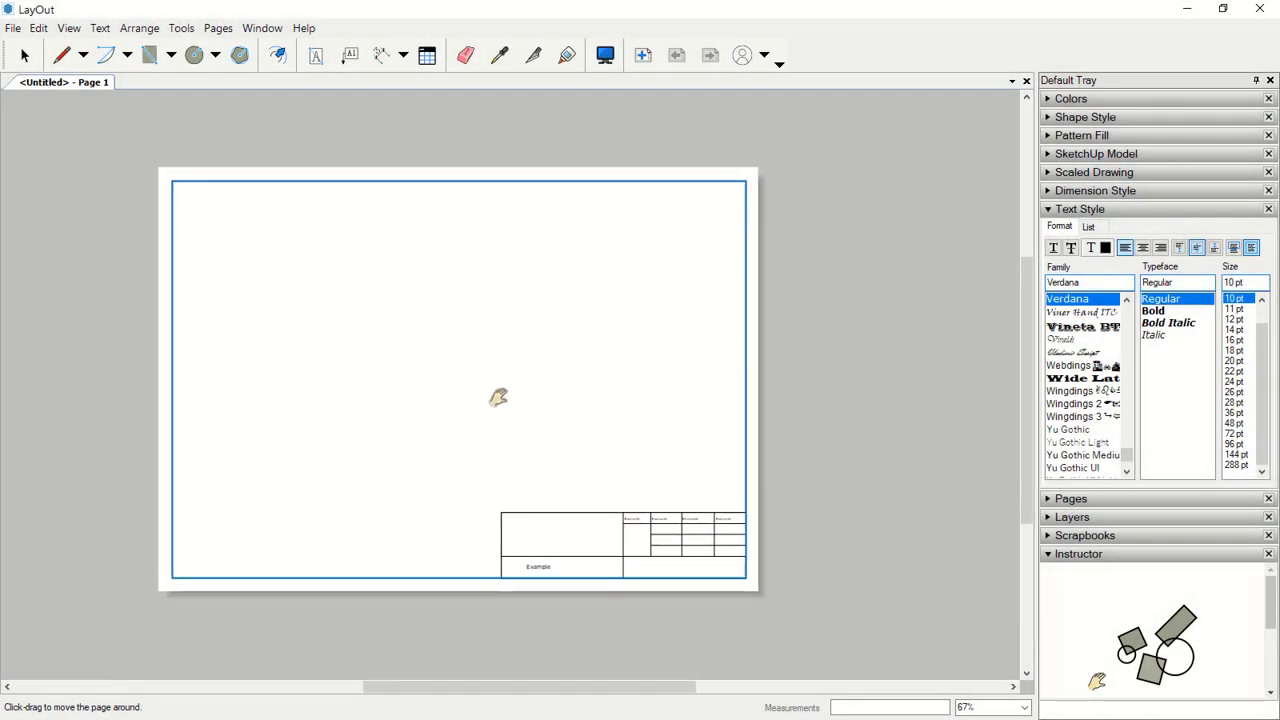
{"action": "scroll", "coordinate": [498, 398], "scroll_direction": "up", "scroll_amount": 1}
{"action": "key", "text": "space"}
{"action": "left_click", "coordinate": [471, 381]}
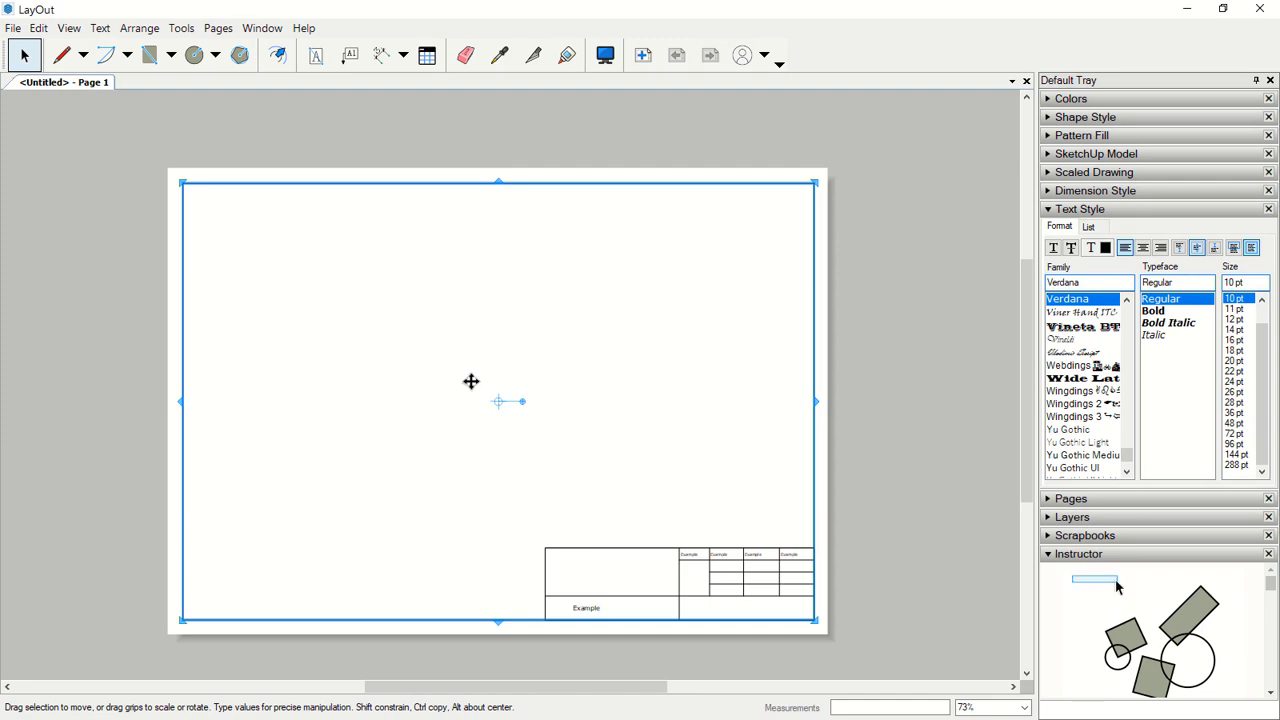
Insert the SketchUp model inspiration_wo.skp from the Documents folder onto the page and deselect its viewport.
{"action": "left_click", "coordinate": [15, 28]}
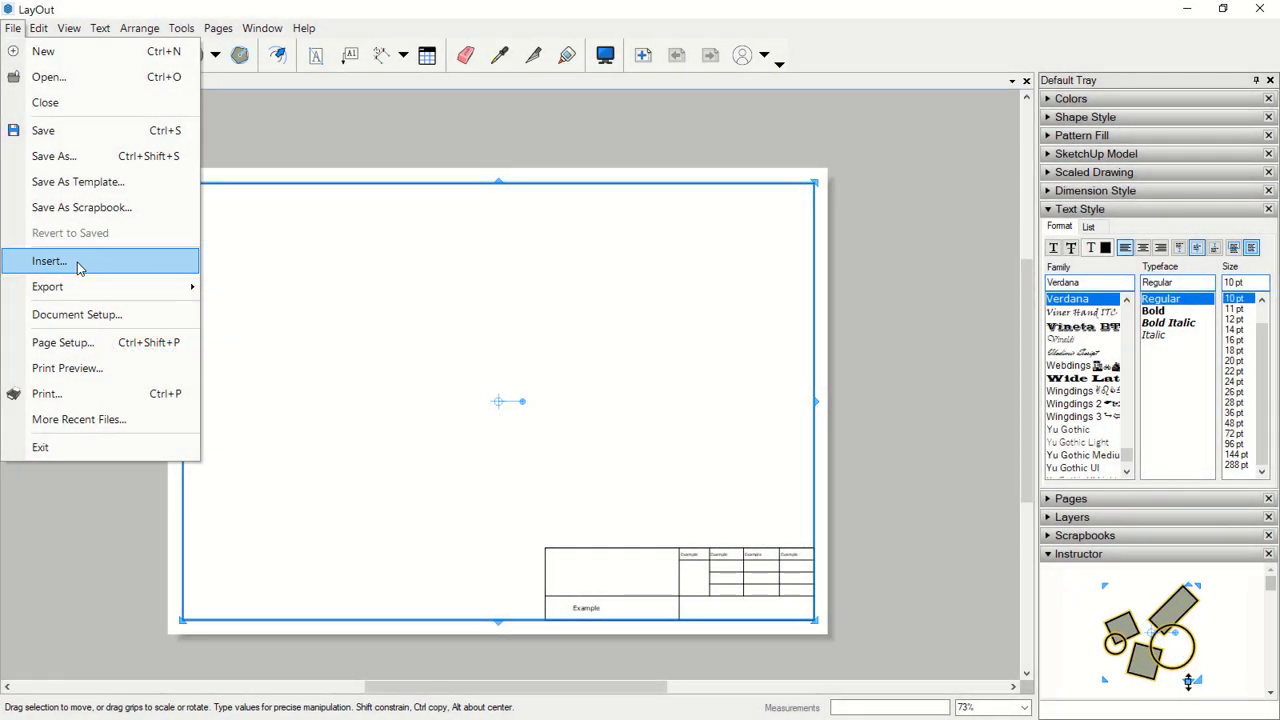
{"action": "left_click", "coordinate": [78, 265]}
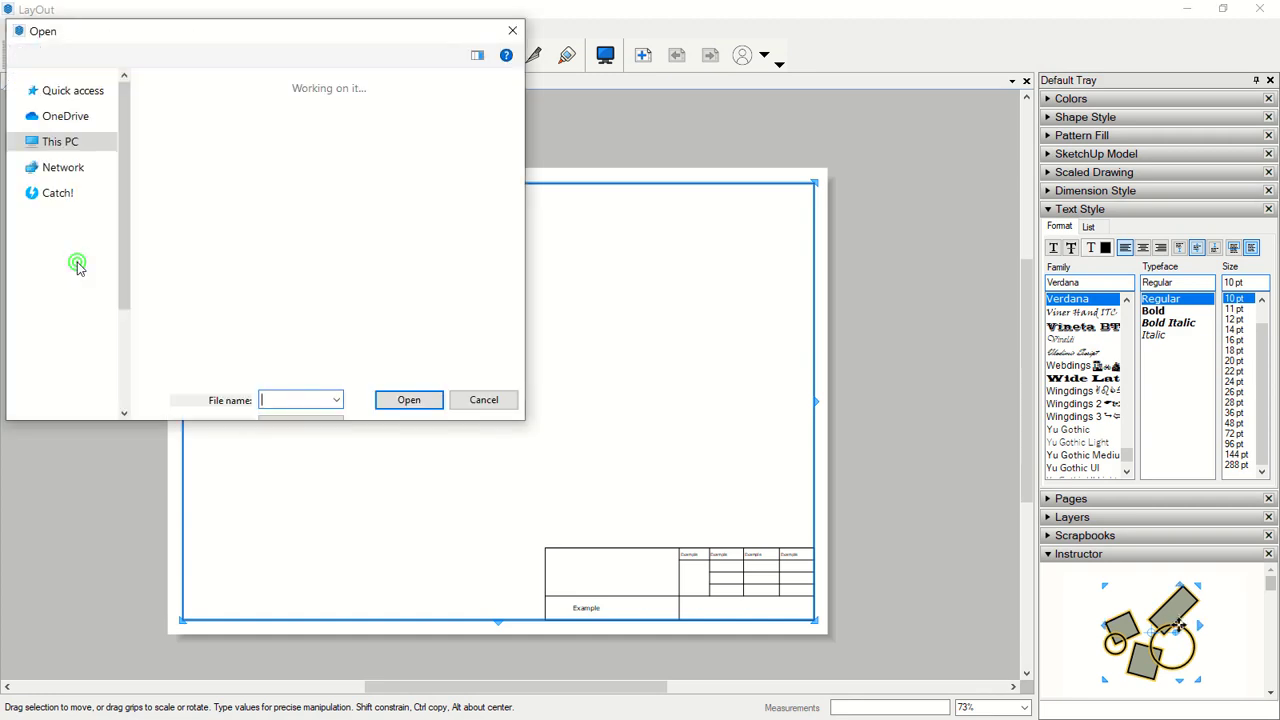
{"action": "left_click", "coordinate": [195, 199]}
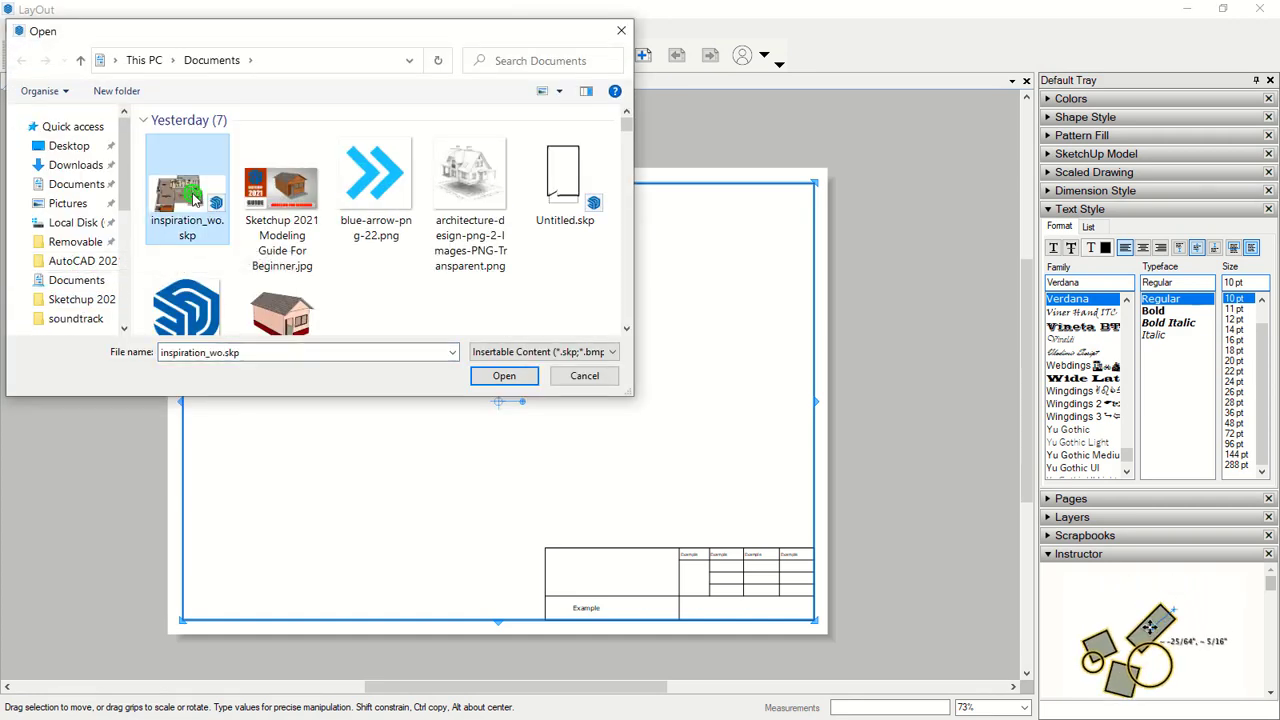
{"action": "left_click", "coordinate": [506, 380]}
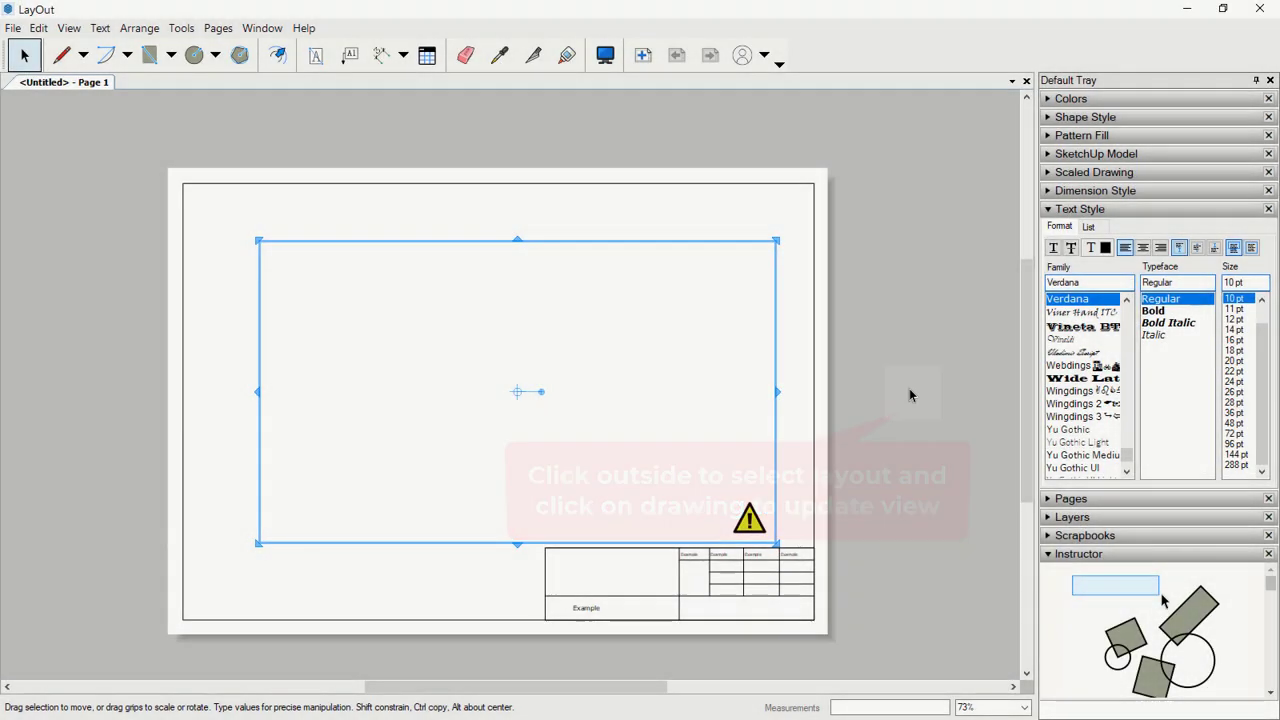
{"action": "left_click", "coordinate": [909, 389]}
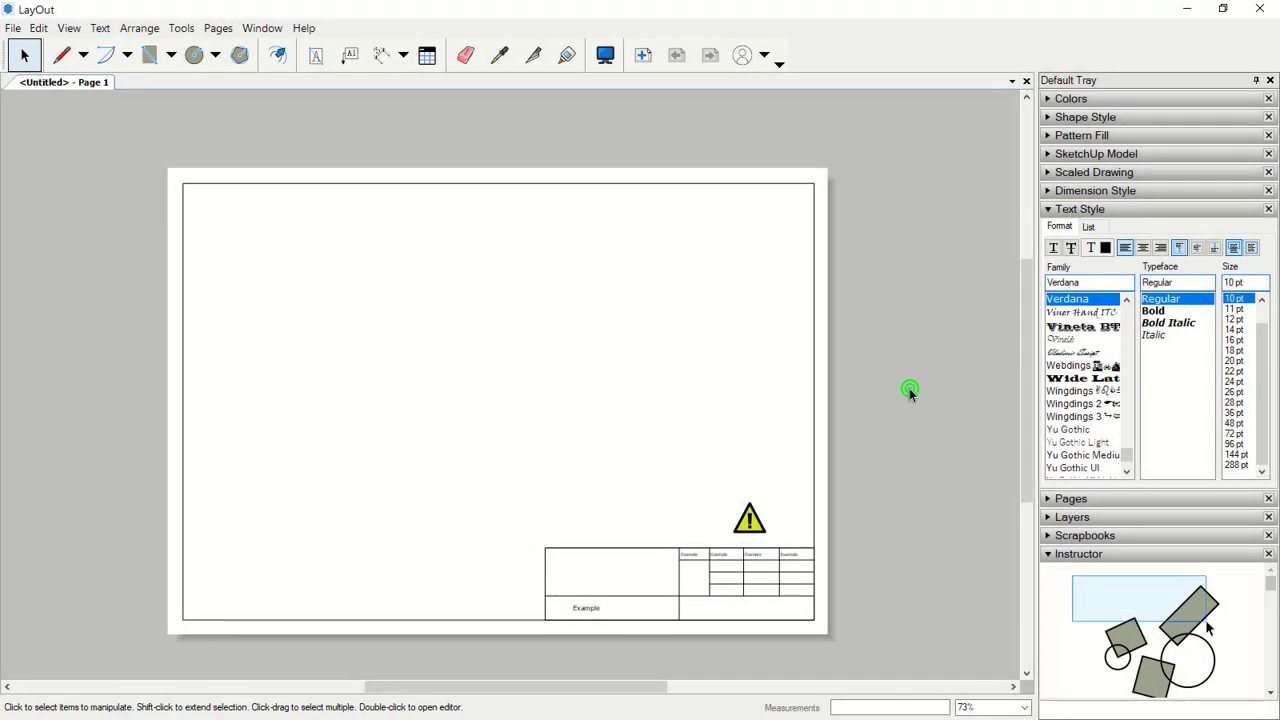
Enlarge the model viewport from its corners to span the page border's full width, from the border's top edge to the title block's top.
{"action": "left_click", "coordinate": [512, 361]}
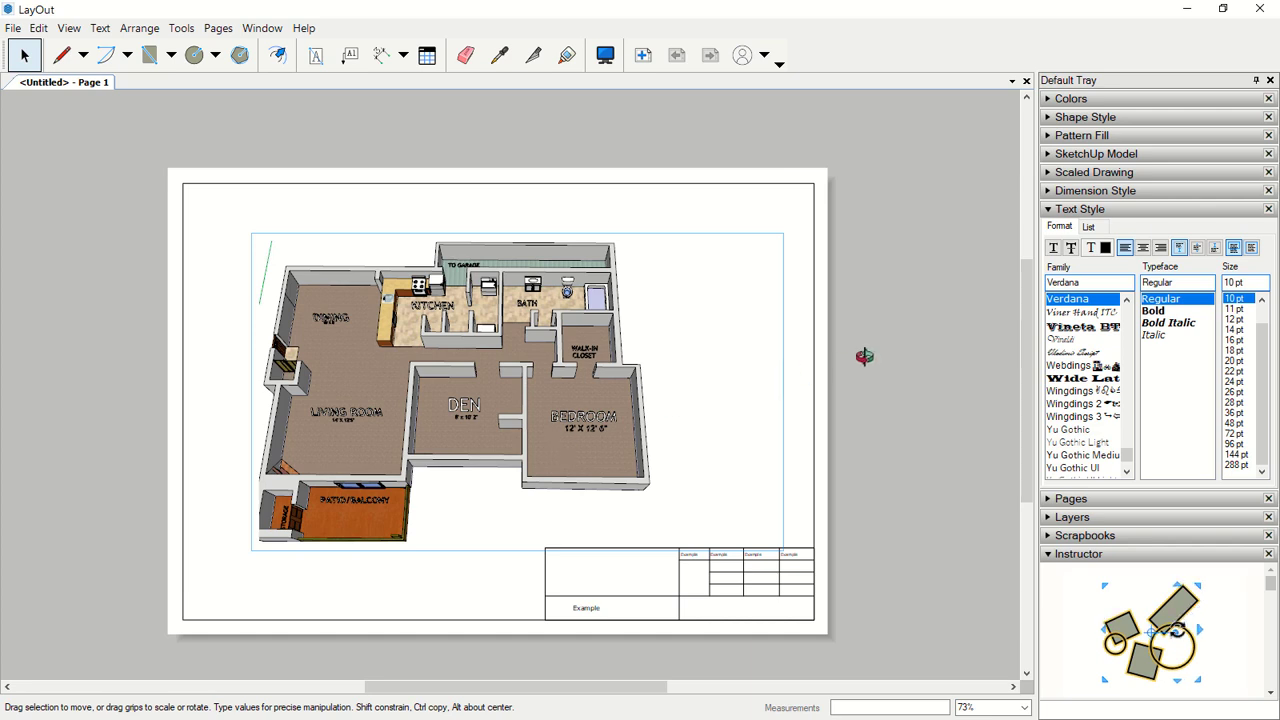
{"action": "left_click", "coordinate": [897, 349]}
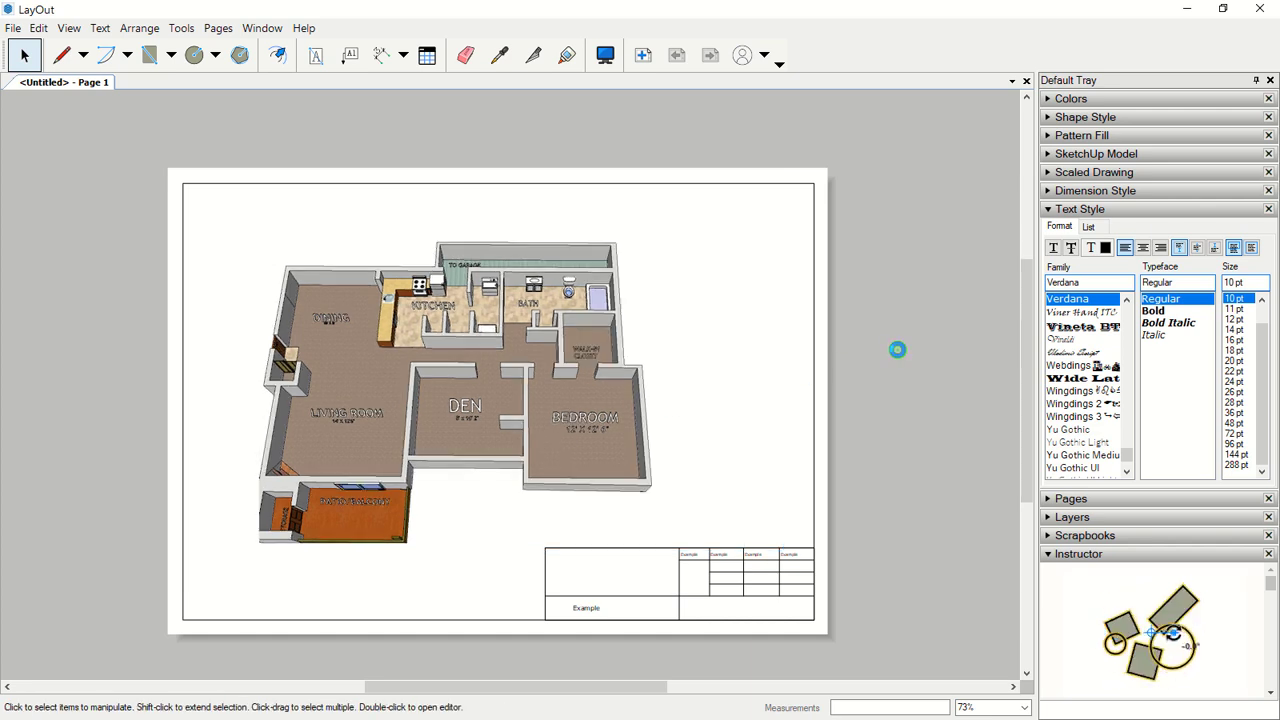
{"action": "left_click", "coordinate": [530, 325]}
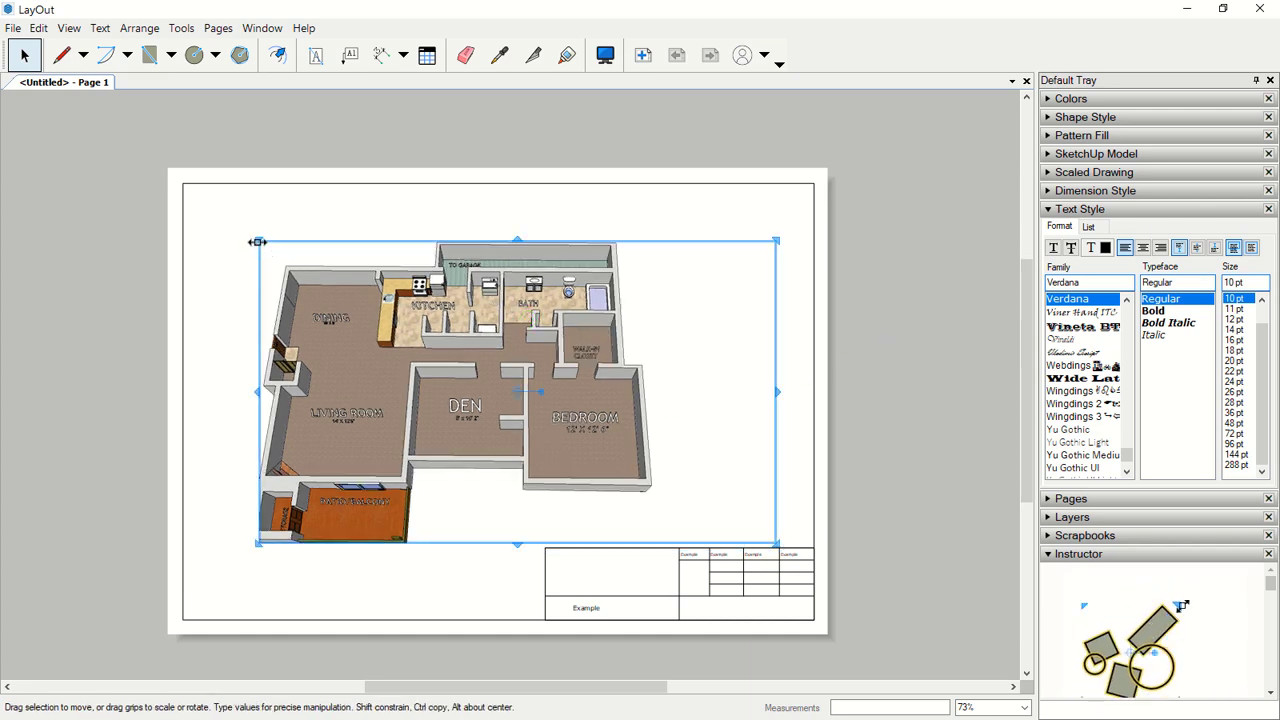
{"action": "left_click_drag", "start_coordinate": [258, 242], "coordinate": [185, 185]}
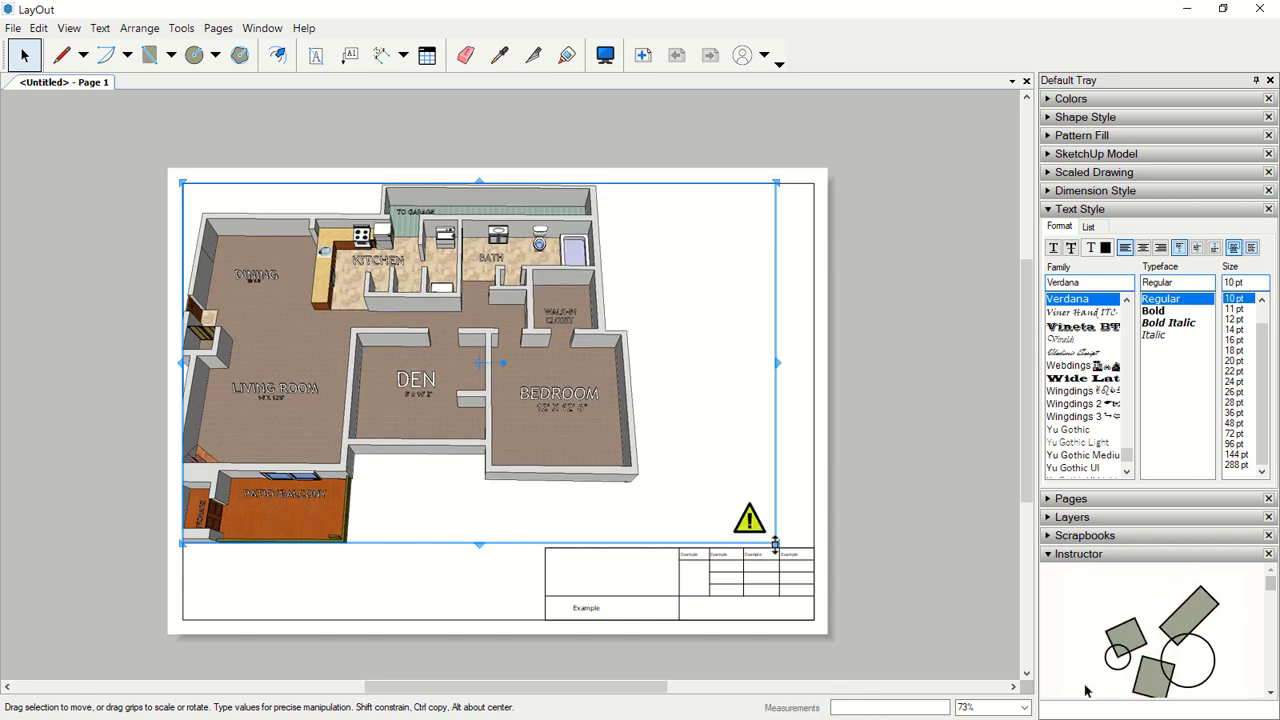
{"action": "left_click_drag", "start_coordinate": [776, 545], "coordinate": [815, 548]}
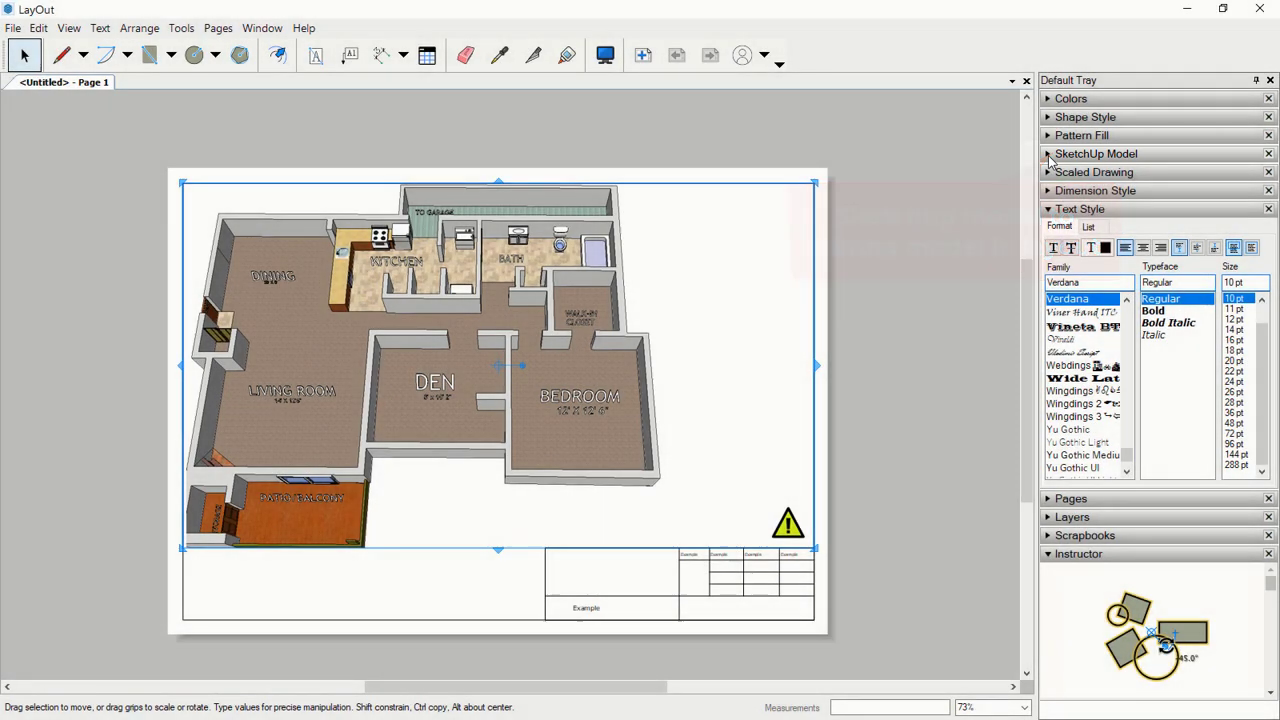
Set the model viewport to the Top standard view with Ortho projection and deselect it.
{"action": "left_click", "coordinate": [1048, 154]}
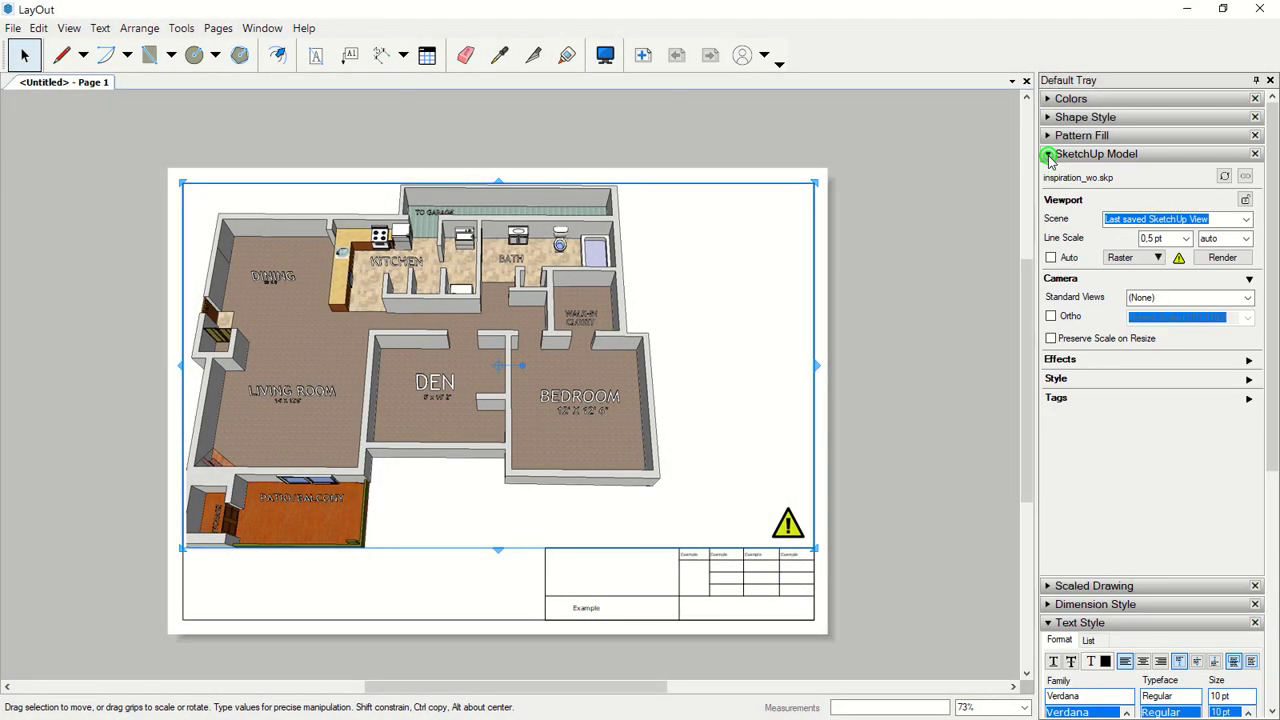
{"action": "left_click", "coordinate": [1247, 297]}
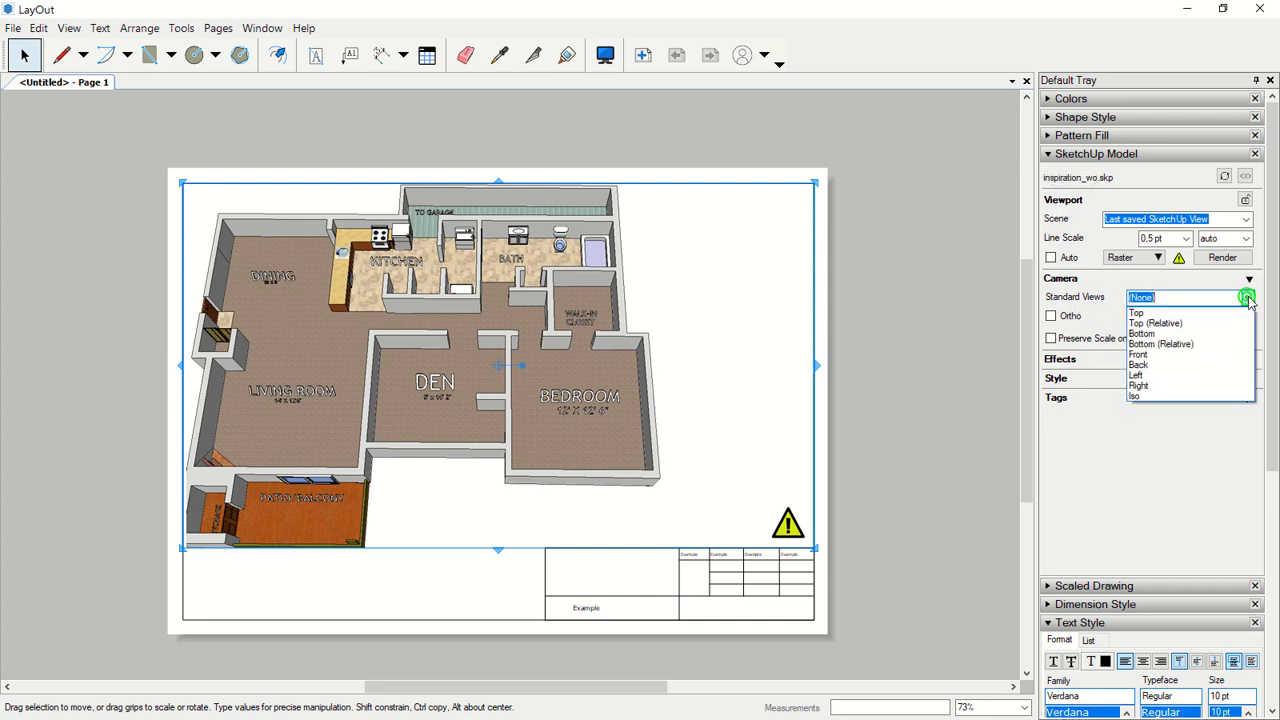
{"action": "left_click", "coordinate": [1168, 314]}
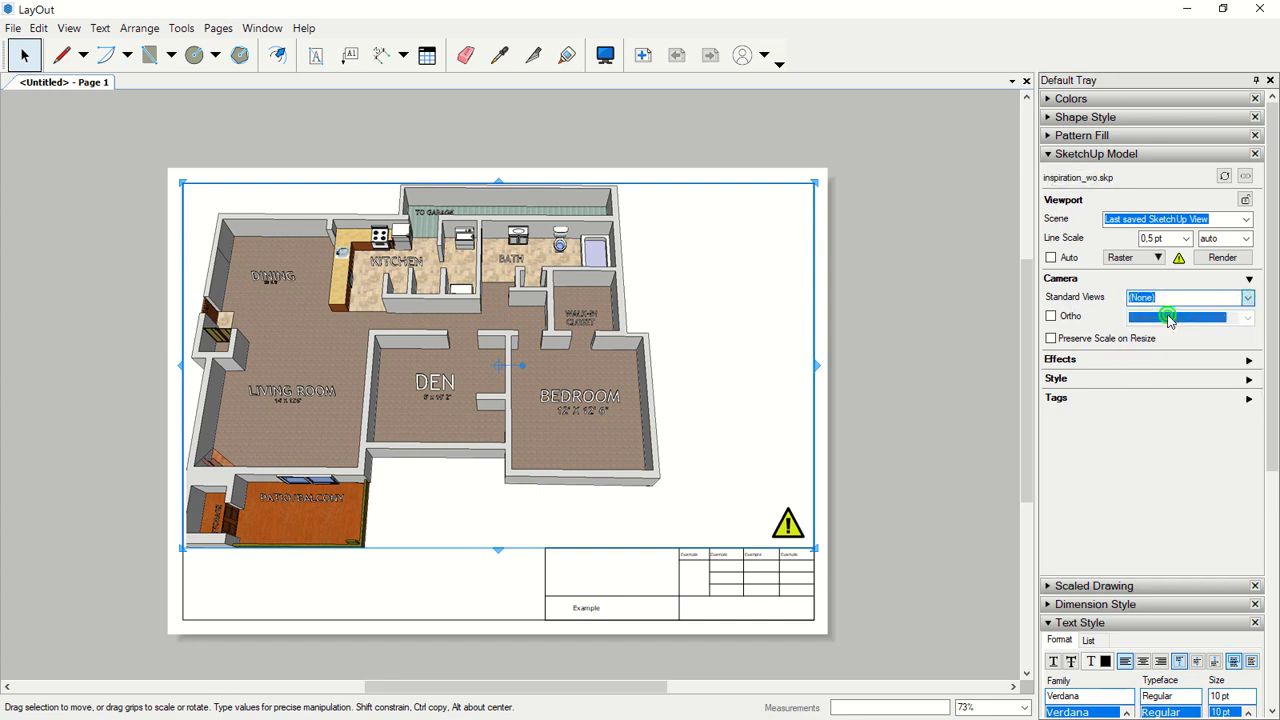
{"action": "left_click", "coordinate": [1051, 316]}
{"action": "left_click", "coordinate": [907, 285]}
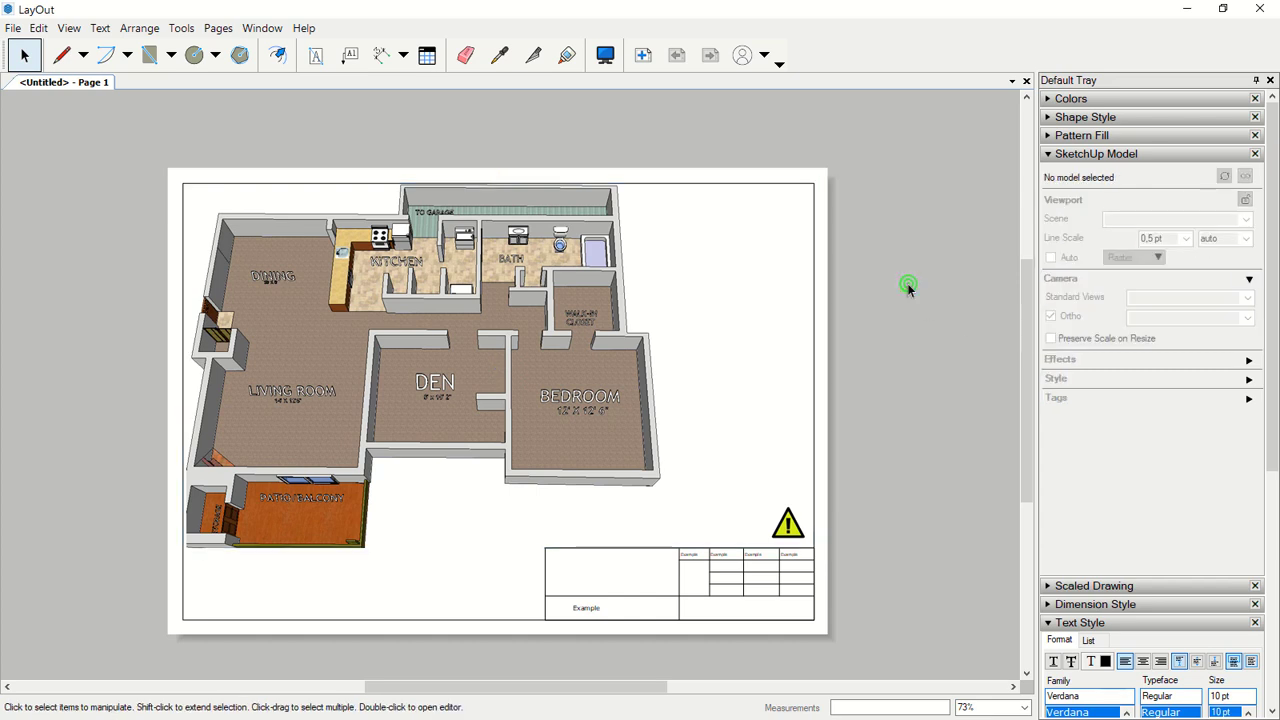
Set the viewport's scale to 1 mm:150 mm (1:150) and shift the floor plan right within its viewport.
{"action": "left_click", "coordinate": [444, 337]}
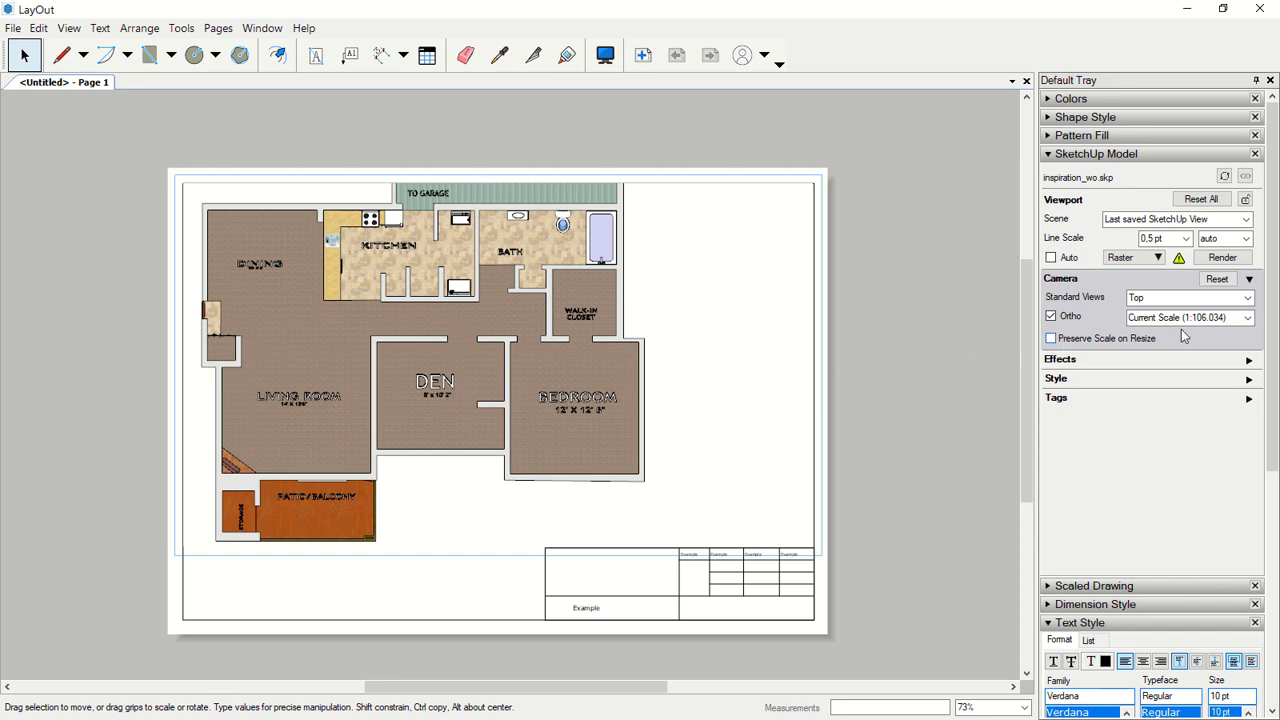
{"action": "left_click", "coordinate": [1247, 317]}
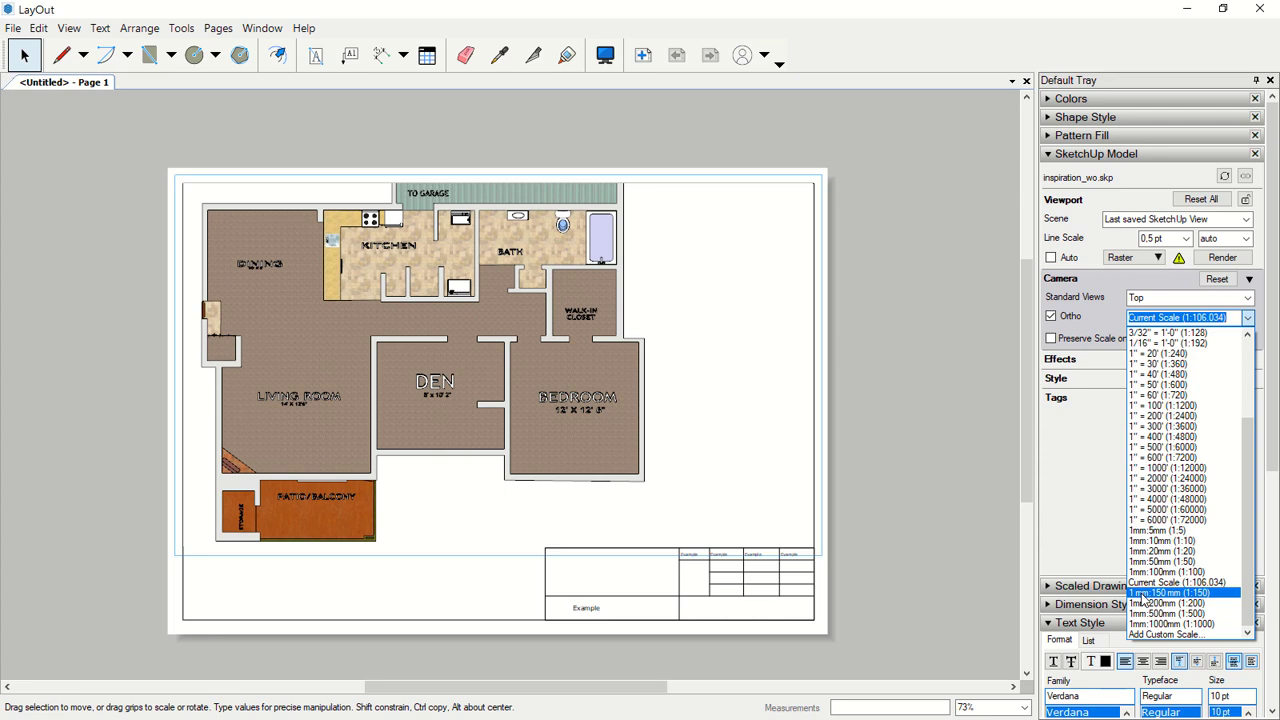
{"action": "left_click", "coordinate": [1143, 594]}
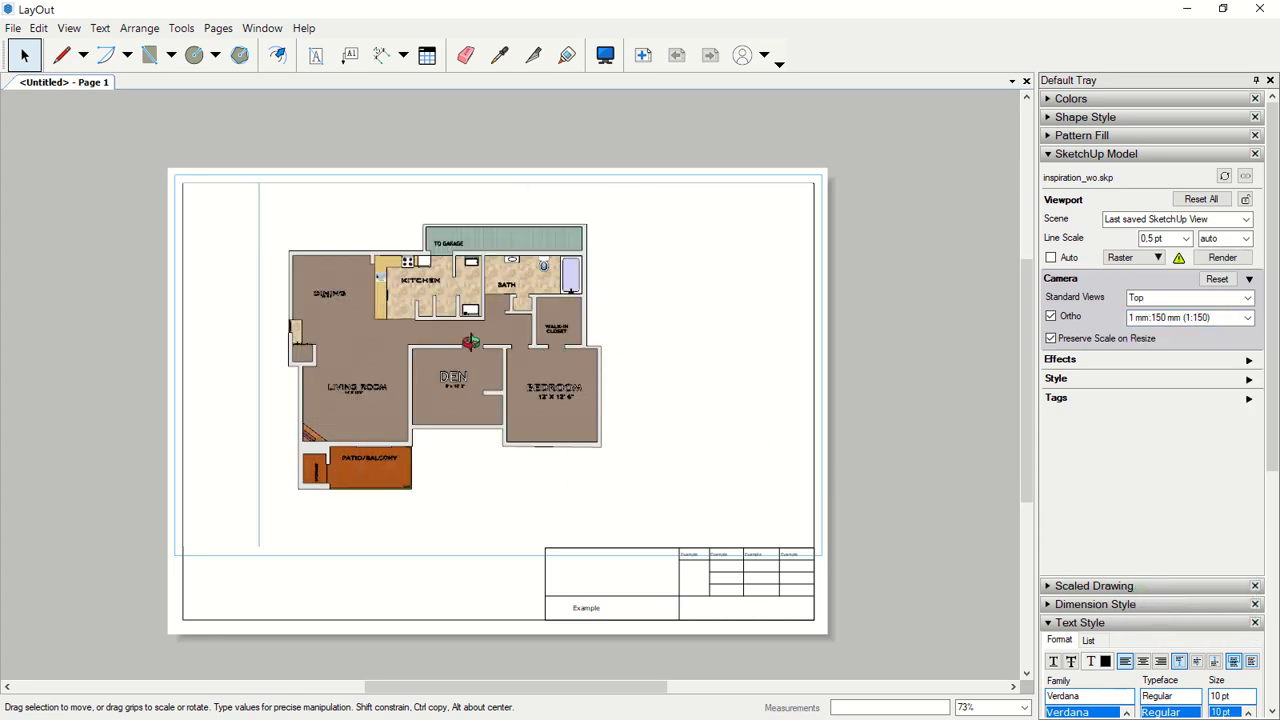
{"action": "left_click_drag", "start_coordinate": [457, 347], "coordinate": [512, 352]}
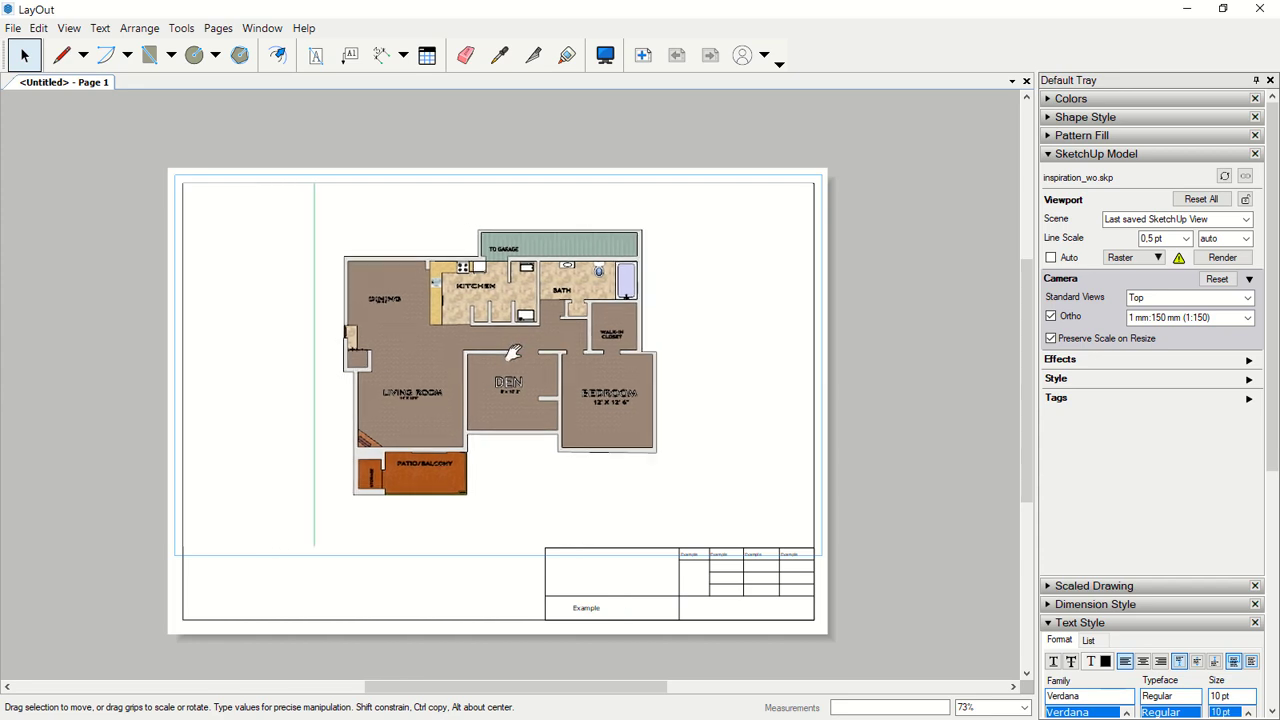
{"action": "left_click", "coordinate": [918, 366]}
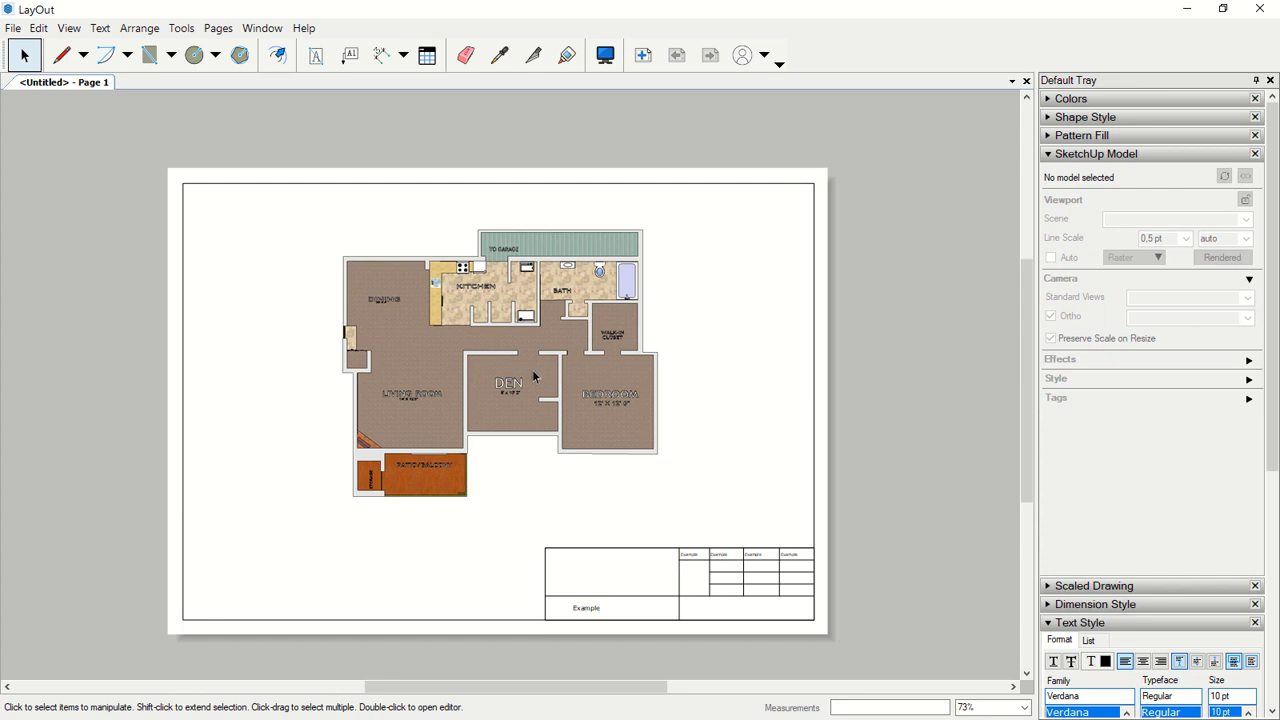
Add two aligned horizontal dimensions above the plan: the garage-side outer wall and the stretch from the dining room's corner to it.
{"action": "scroll", "coordinate": [494, 383], "scroll_direction": "up", "scroll_amount": 4}
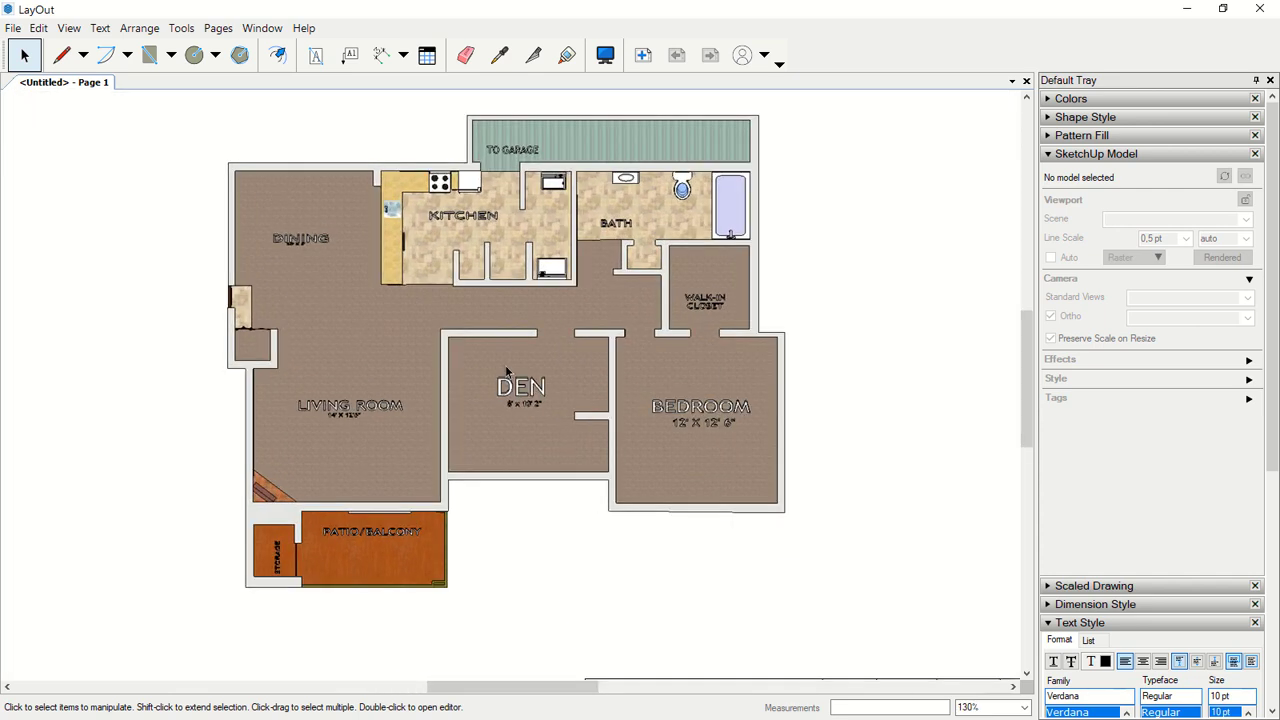
{"action": "middle_click_drag", "start_coordinate": [602, 283], "coordinate": [588, 392]}
{"action": "scroll", "coordinate": [571, 257], "scroll_direction": "up", "scroll_amount": 1}
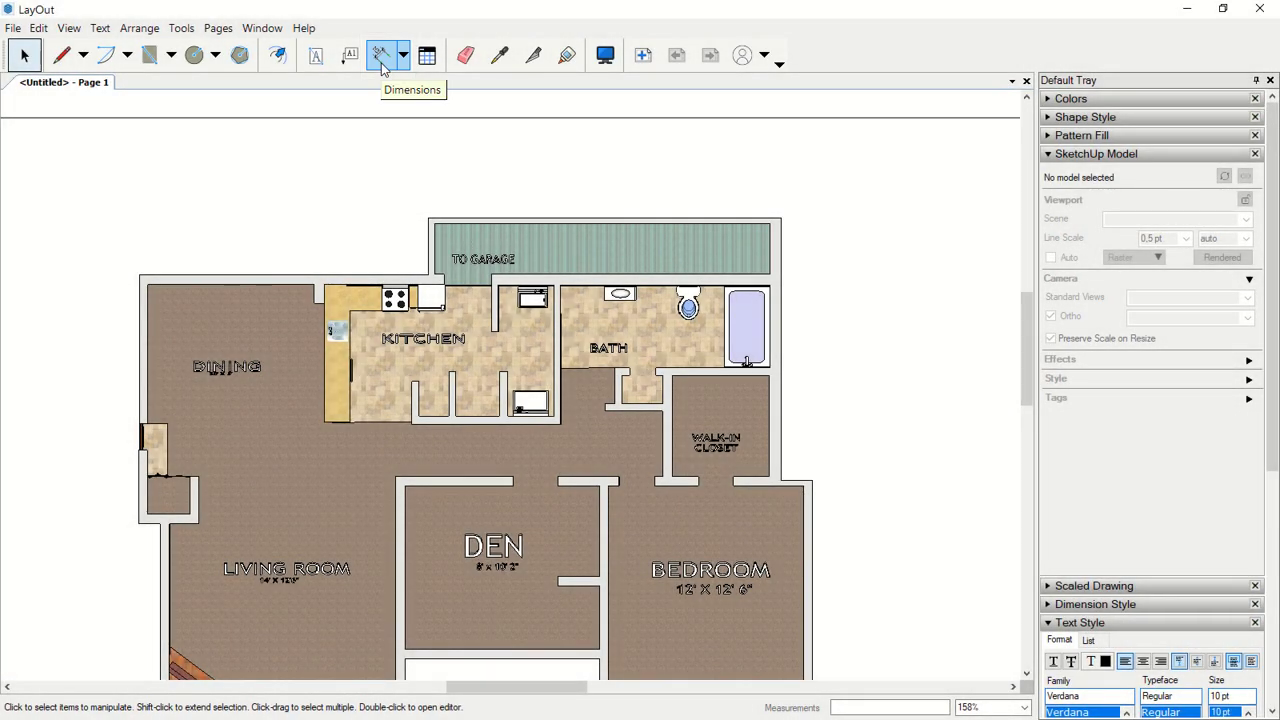
{"action": "left_click", "coordinate": [381, 63]}
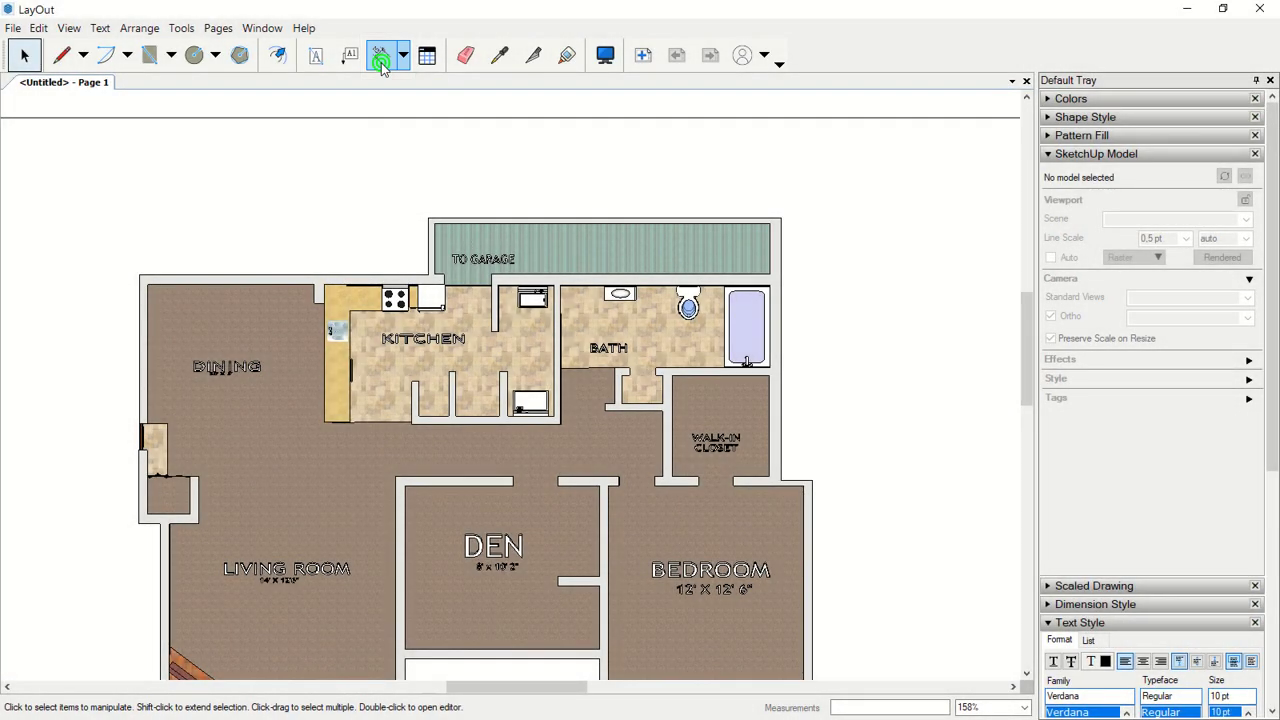
{"action": "left_click", "coordinate": [430, 216]}
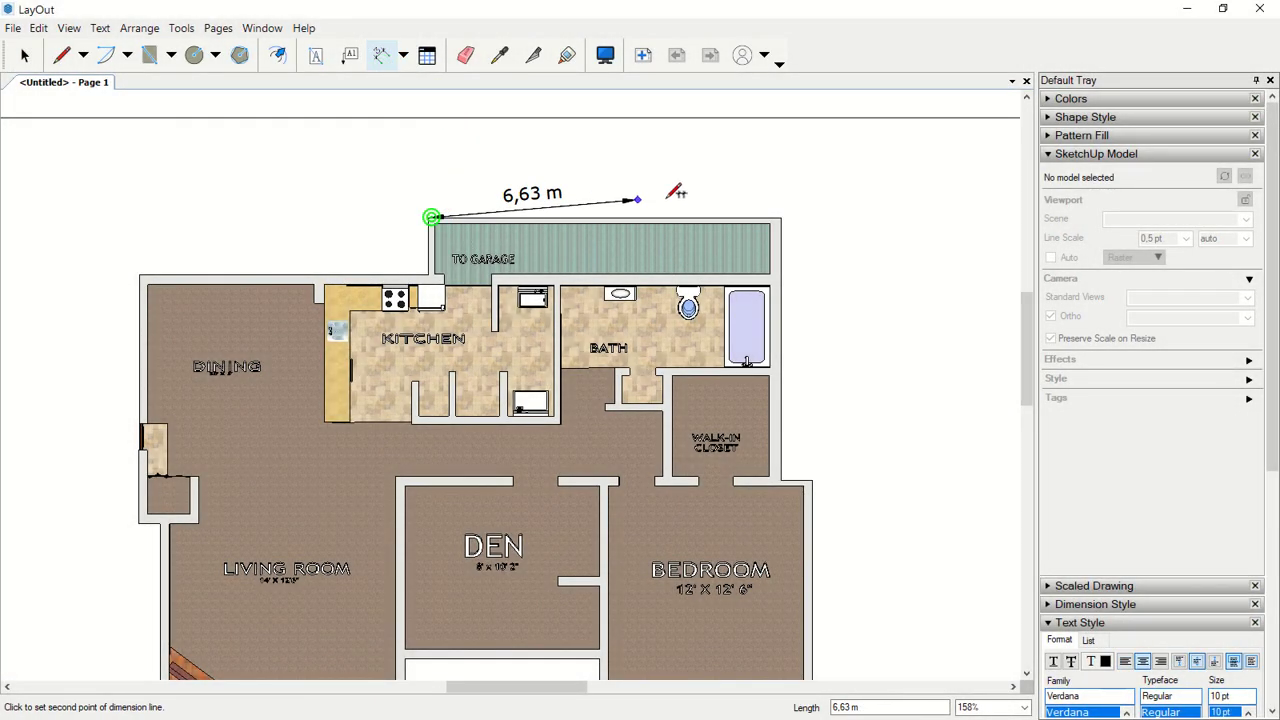
{"action": "left_click", "coordinate": [780, 212]}
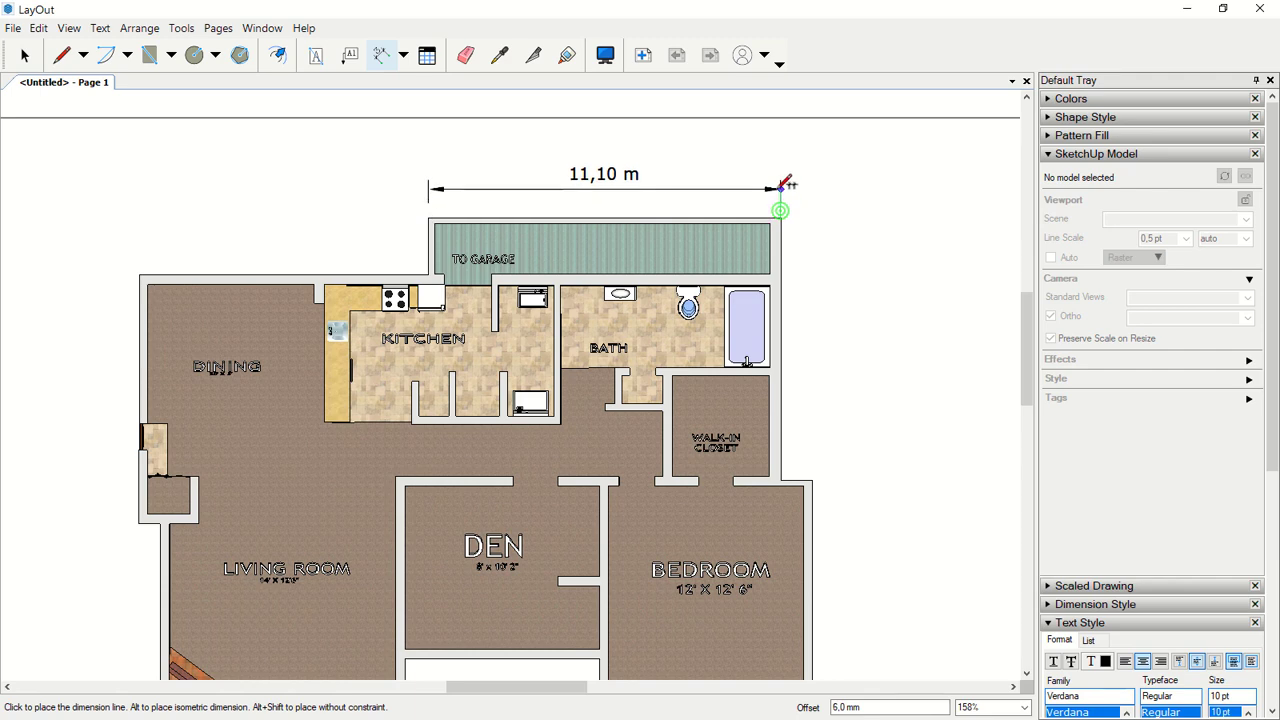
{"action": "left_click", "coordinate": [777, 188]}
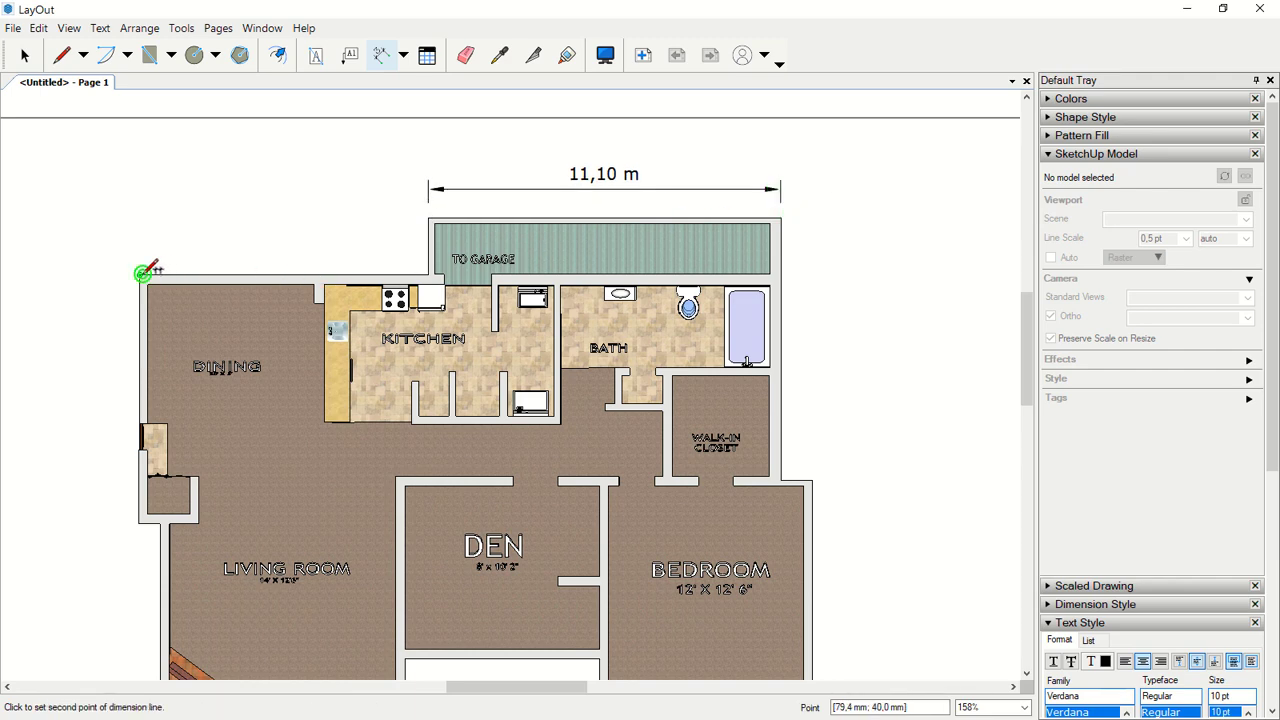
{"action": "left_click", "coordinate": [428, 219]}
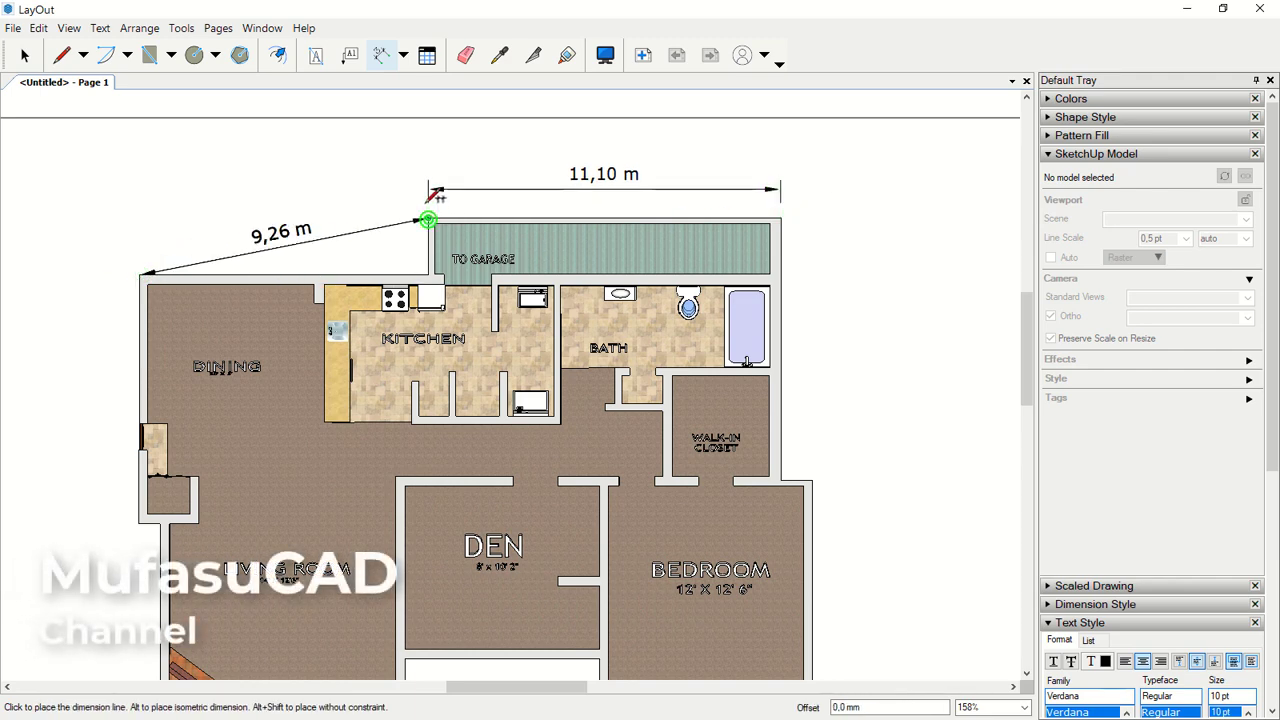
{"action": "left_click", "coordinate": [426, 188]}
Add a vertical dimension left of the plan for the outer wall from the dining room's upper corner to the wall setback.
{"action": "key", "text": "h"}
{"action": "left_click_drag", "start_coordinate": [268, 298], "coordinate": [441, 204]}
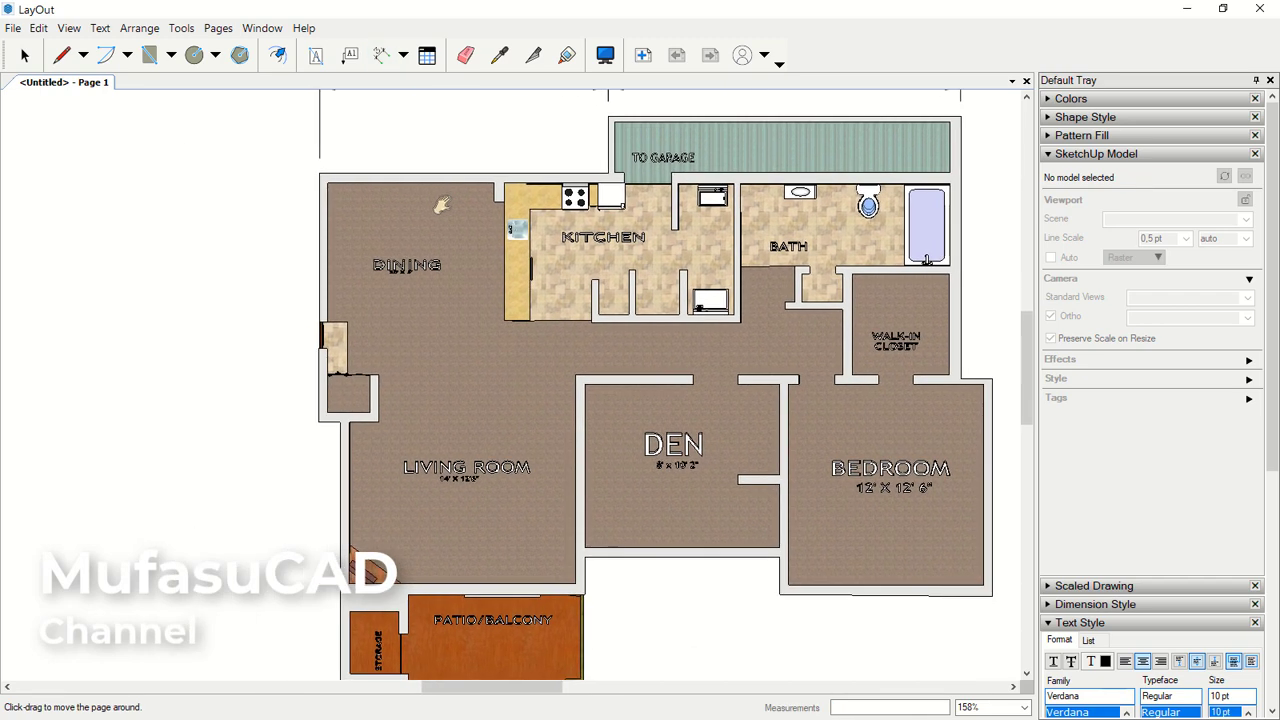
{"action": "key", "text": "d"}
{"action": "left_click", "coordinate": [320, 177]}
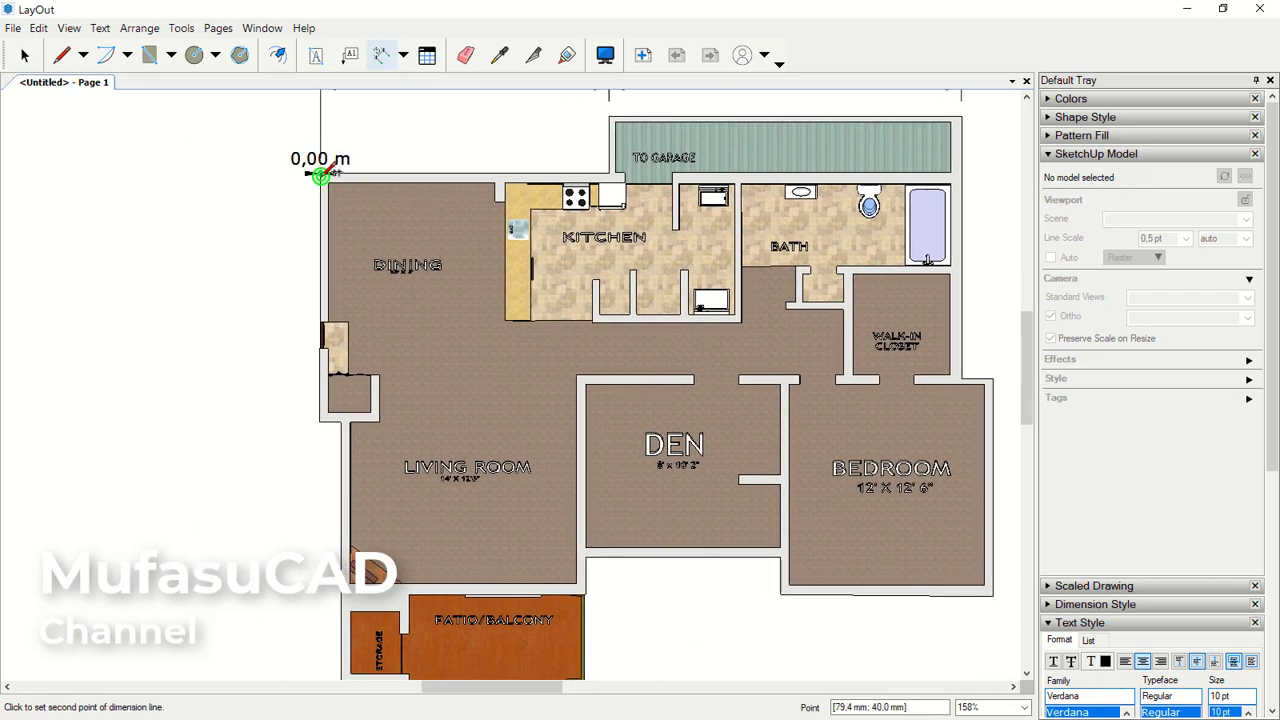
{"action": "left_click", "coordinate": [319, 419]}
{"action": "left_click", "coordinate": [288, 408]}
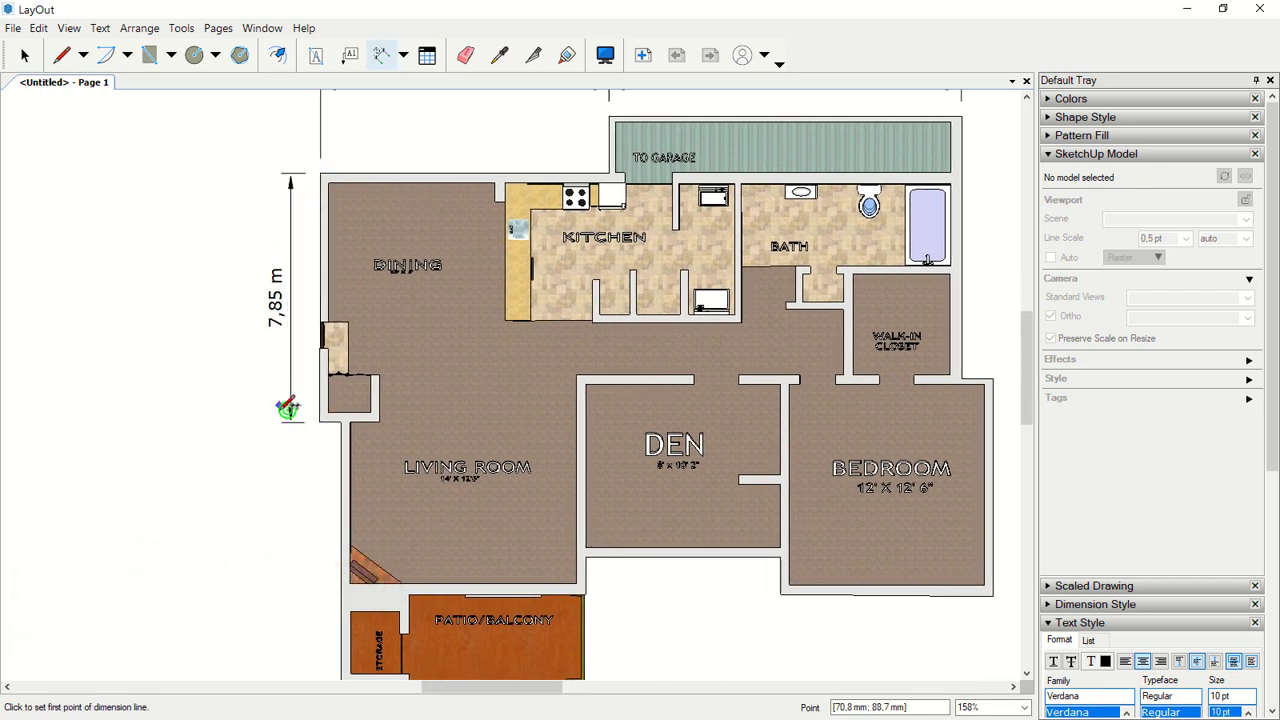
Dimension the left side from the wall setback down to the storage room's lower corner, in line with the vertical dimension above.
{"action": "scroll", "coordinate": [288, 408], "scroll_direction": "down", "scroll_amount": 3}
{"action": "left_click", "coordinate": [347, 563]}
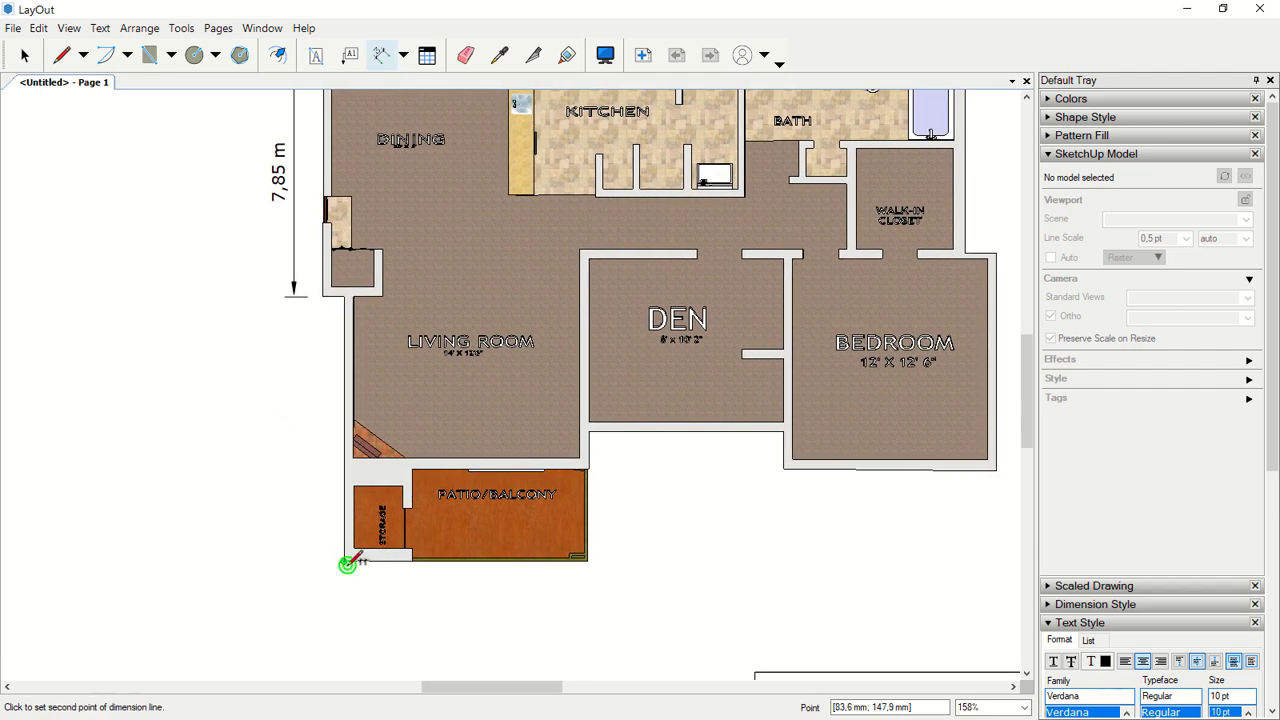
{"action": "left_click", "coordinate": [322, 297]}
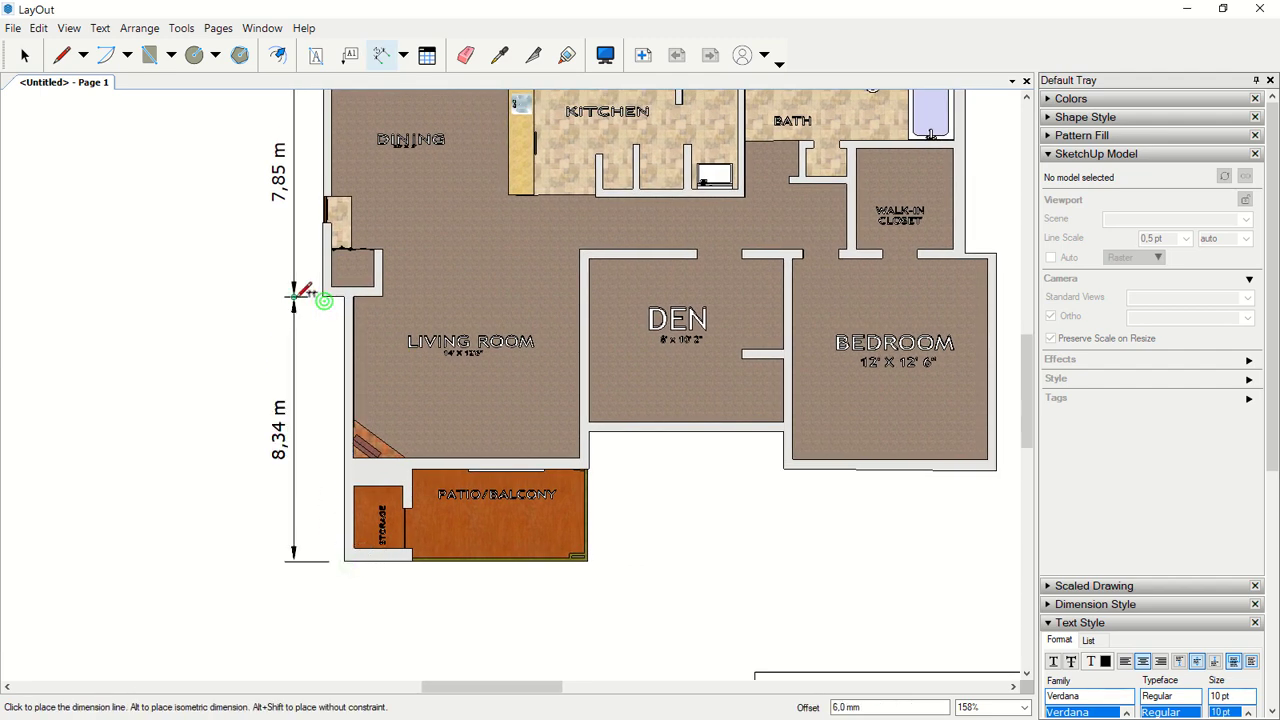
{"action": "left_click", "coordinate": [295, 294]}
Add two aligned horizontal dimensions below the plan: the storage and patio/balcony width and the gap from the patio to the bedroom.
{"action": "left_click", "coordinate": [346, 561]}
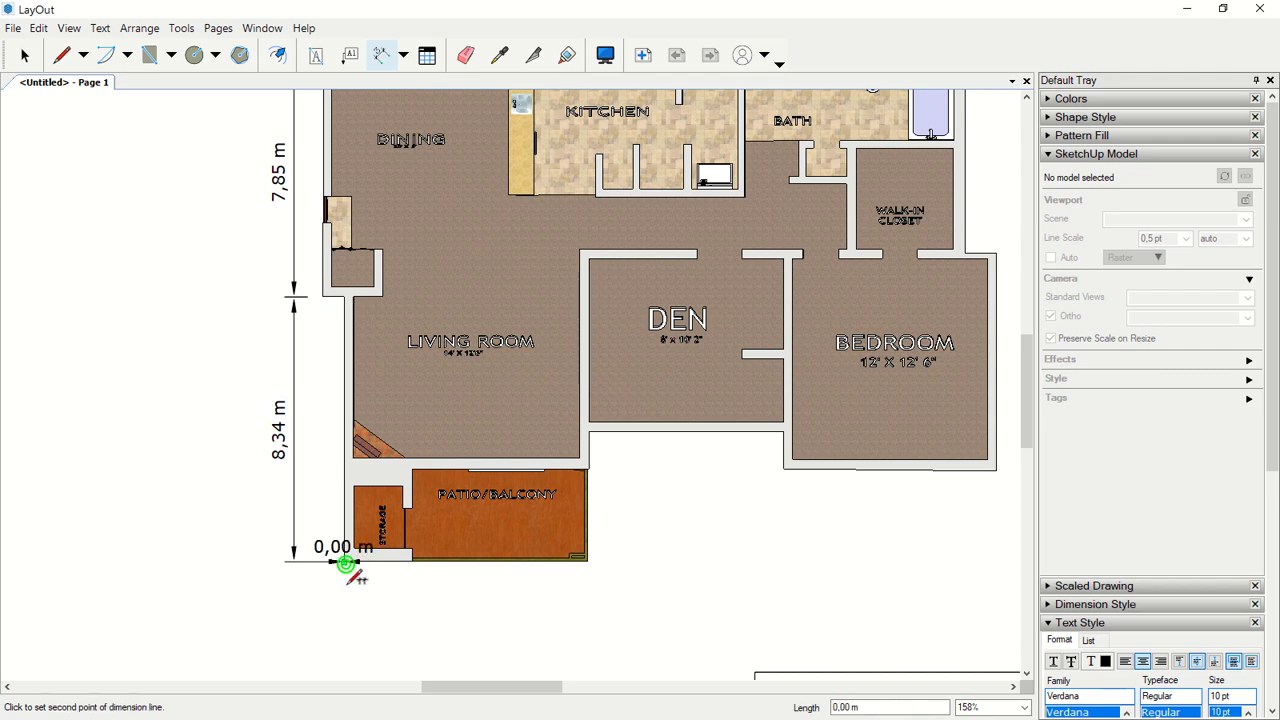
{"action": "left_click", "coordinate": [587, 561]}
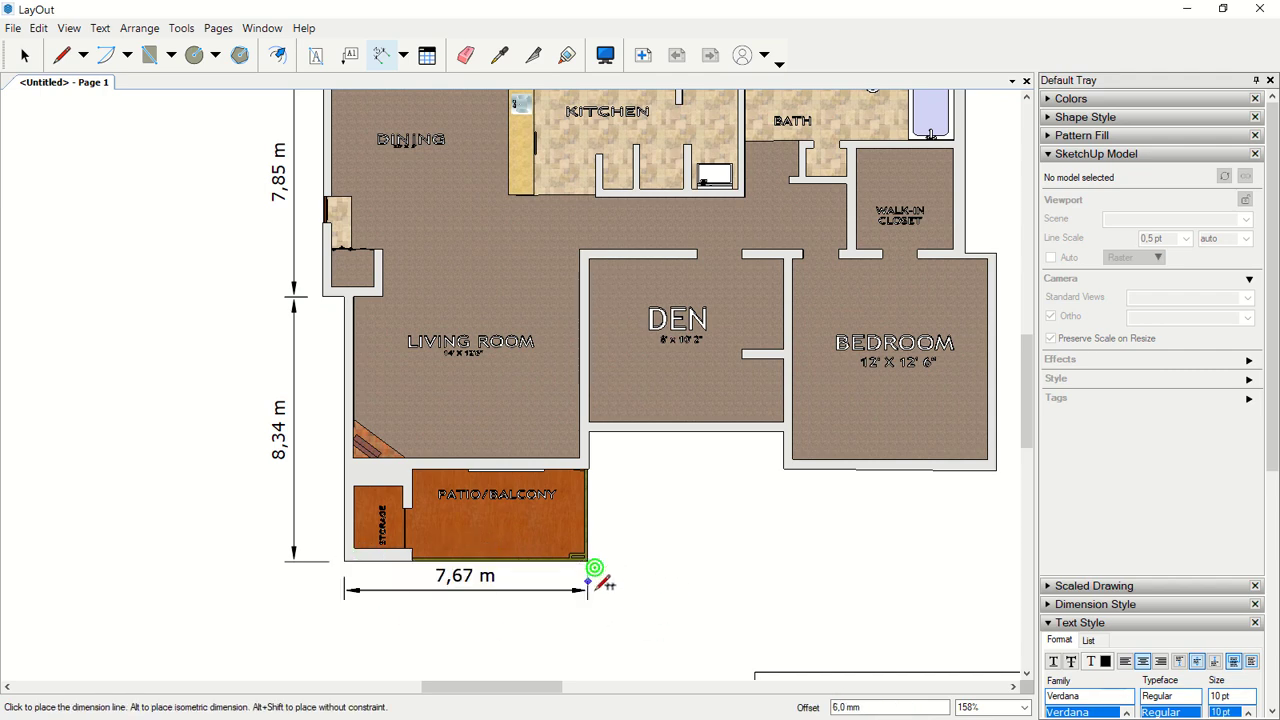
{"action": "left_click", "coordinate": [596, 592]}
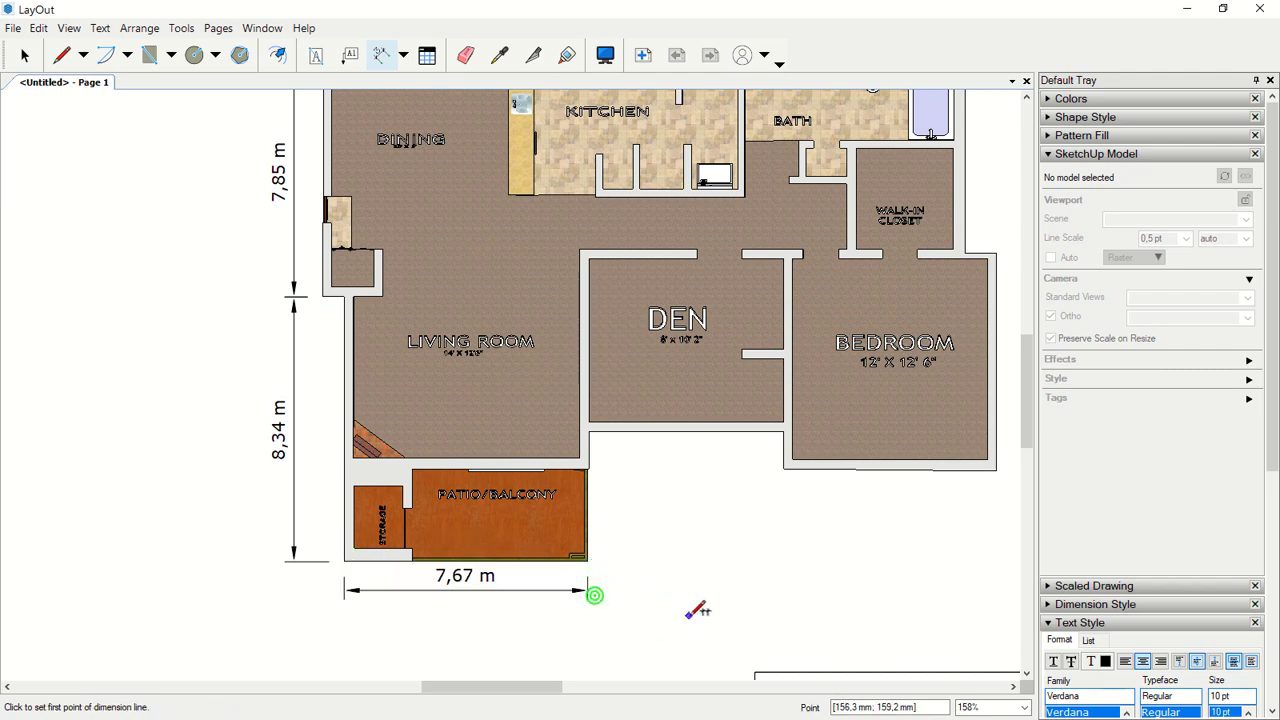
{"action": "left_click", "coordinate": [785, 471]}
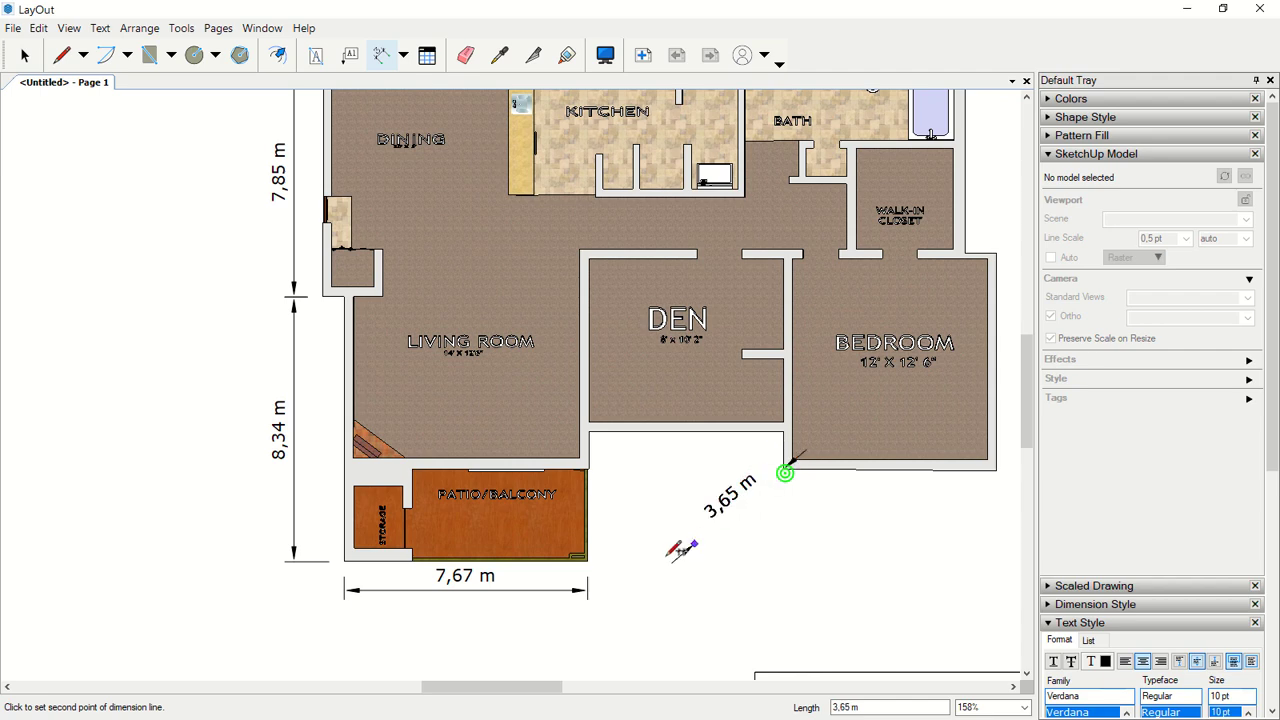
{"action": "left_click", "coordinate": [589, 558]}
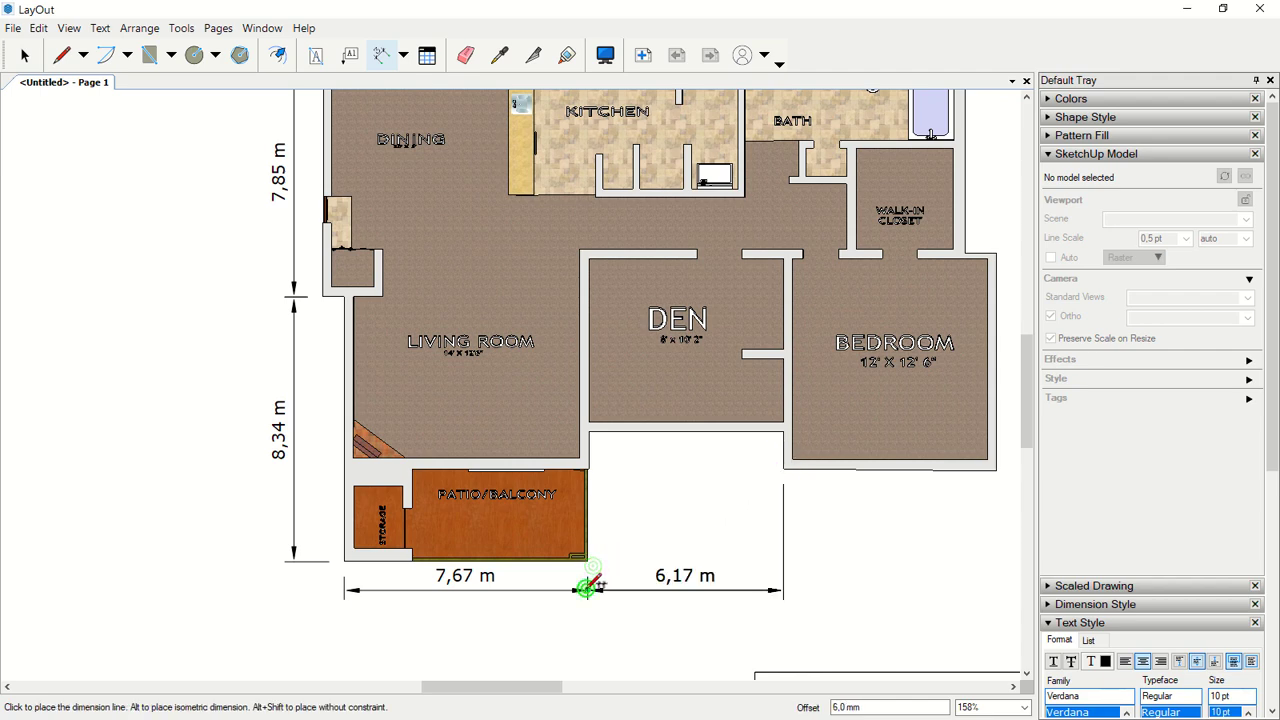
{"action": "left_click", "coordinate": [587, 590]}
Dimension the bedroom's lower outer wall horizontally, in line with the other dimensions below the plan.
{"action": "middle_click_drag", "start_coordinate": [820, 527], "coordinate": [467, 540]}
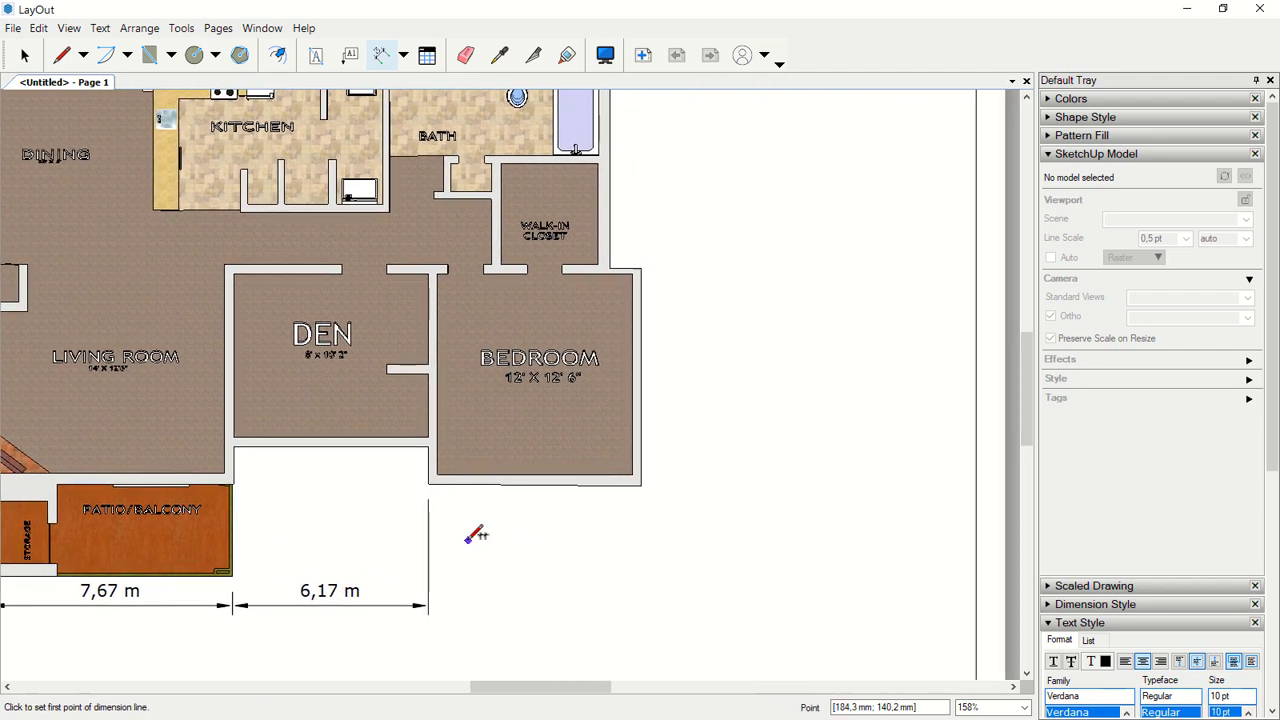
{"action": "left_click", "coordinate": [430, 483]}
{"action": "left_click", "coordinate": [645, 487]}
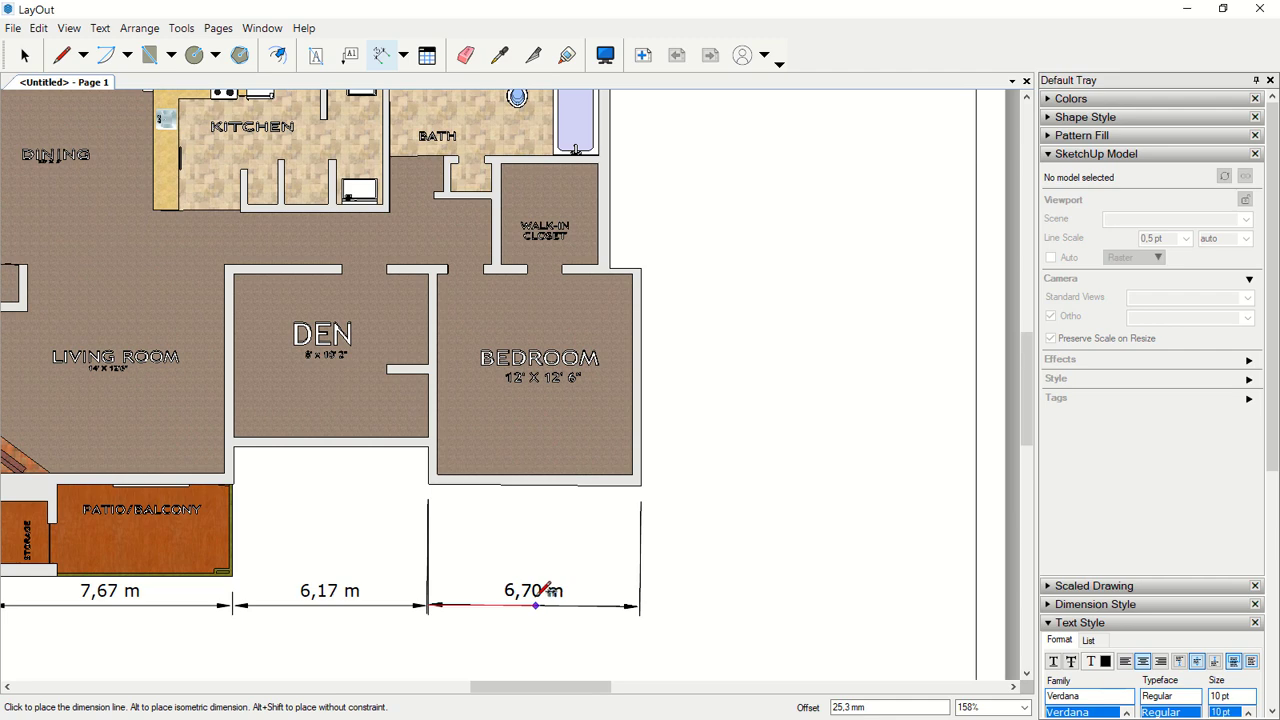
{"action": "left_click", "coordinate": [535, 603]}
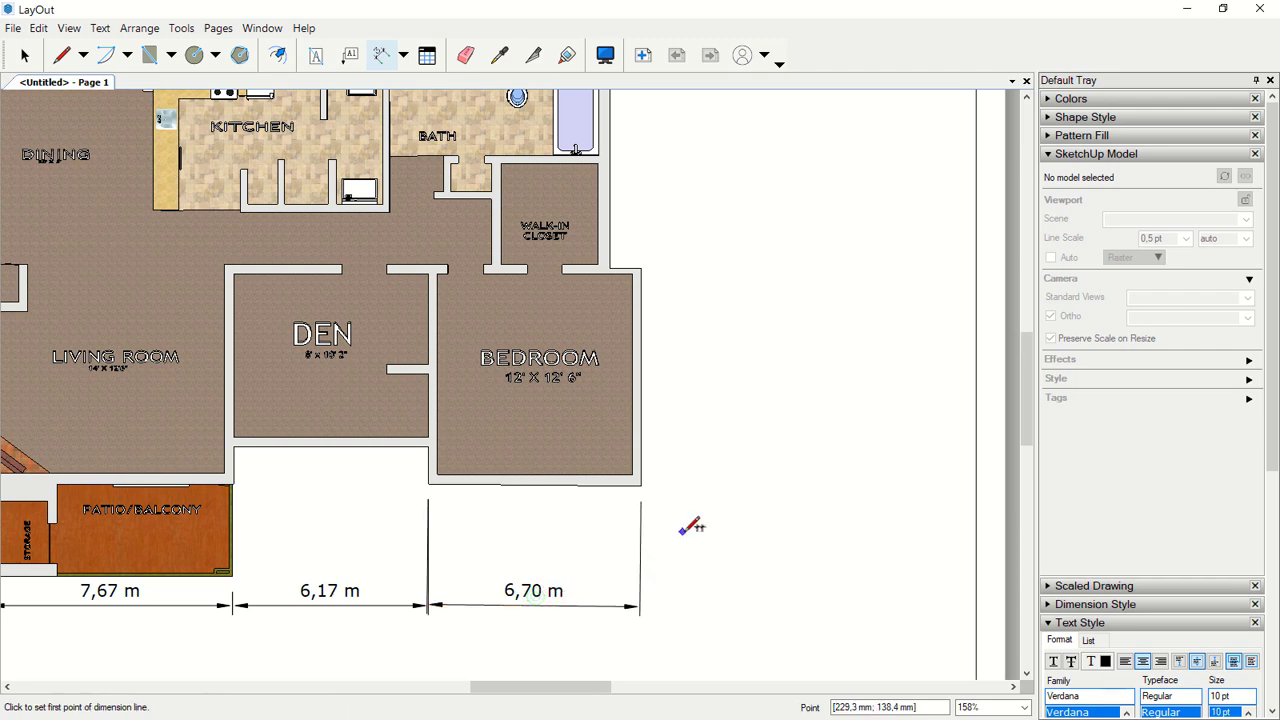
{"action": "mouse_move", "coordinate": [736, 413]}
{"action": "middle_mouse_down"}
{"action": "mouse_move", "coordinate": [603, 551]}
{"action": "mouse_move", "coordinate": [557, 571]}
{"action": "mouse_move", "coordinate": [493, 568]}
{"action": "middle_mouse_up"}
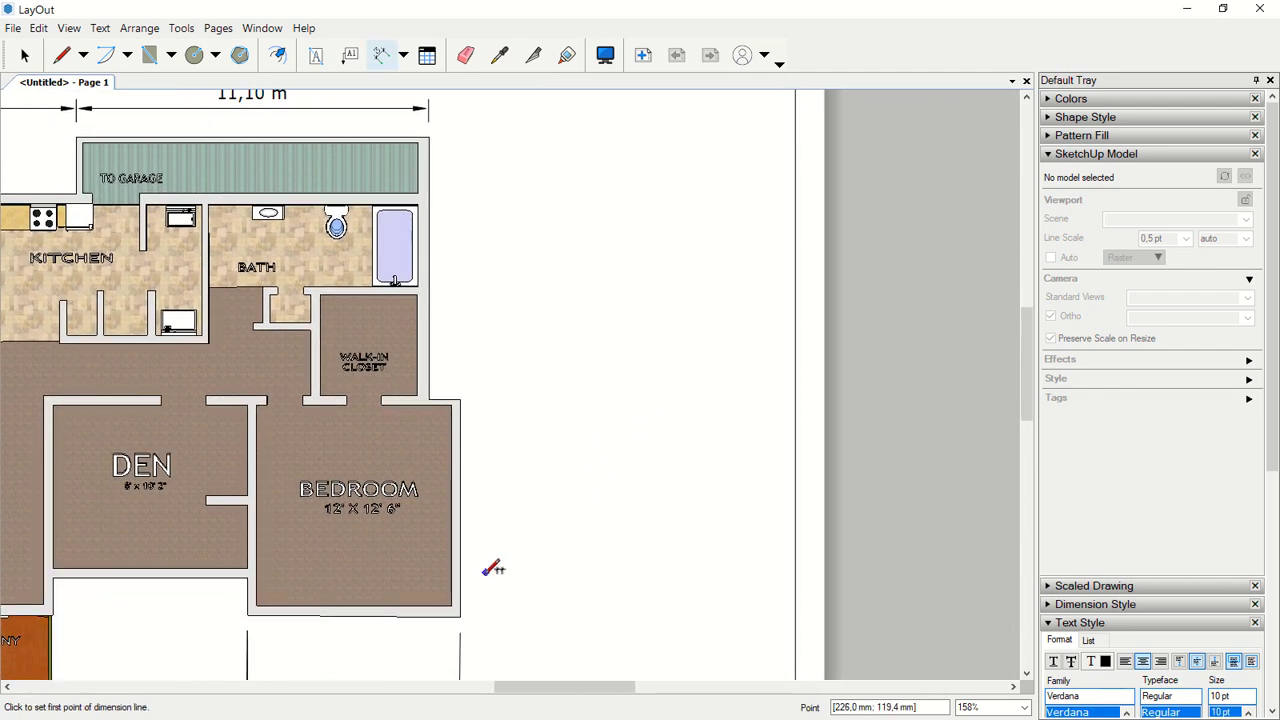
Add two aligned vertical dimensions right of the plan: the bedroom's outer wall and the wall from the garage passage's upper corner to the bedroom setback.
{"action": "left_click", "coordinate": [460, 616]}
{"action": "left_click", "coordinate": [464, 401]}
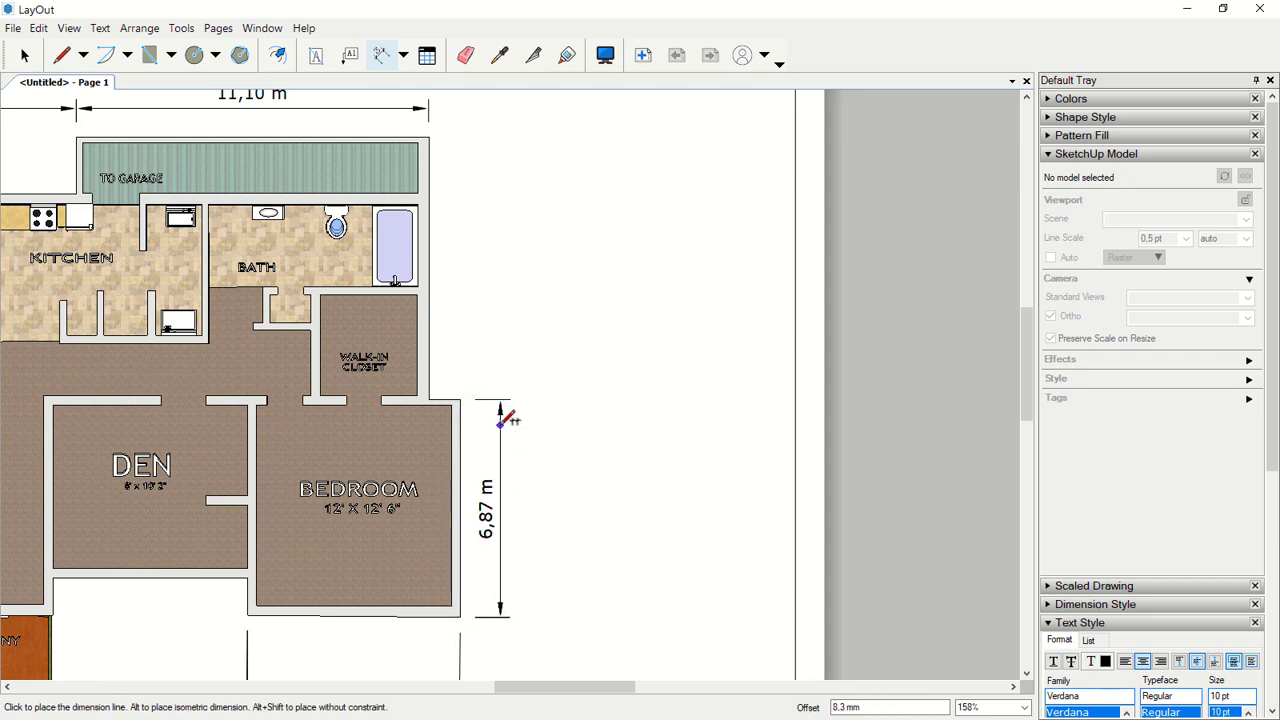
{"action": "left_click", "coordinate": [500, 423]}
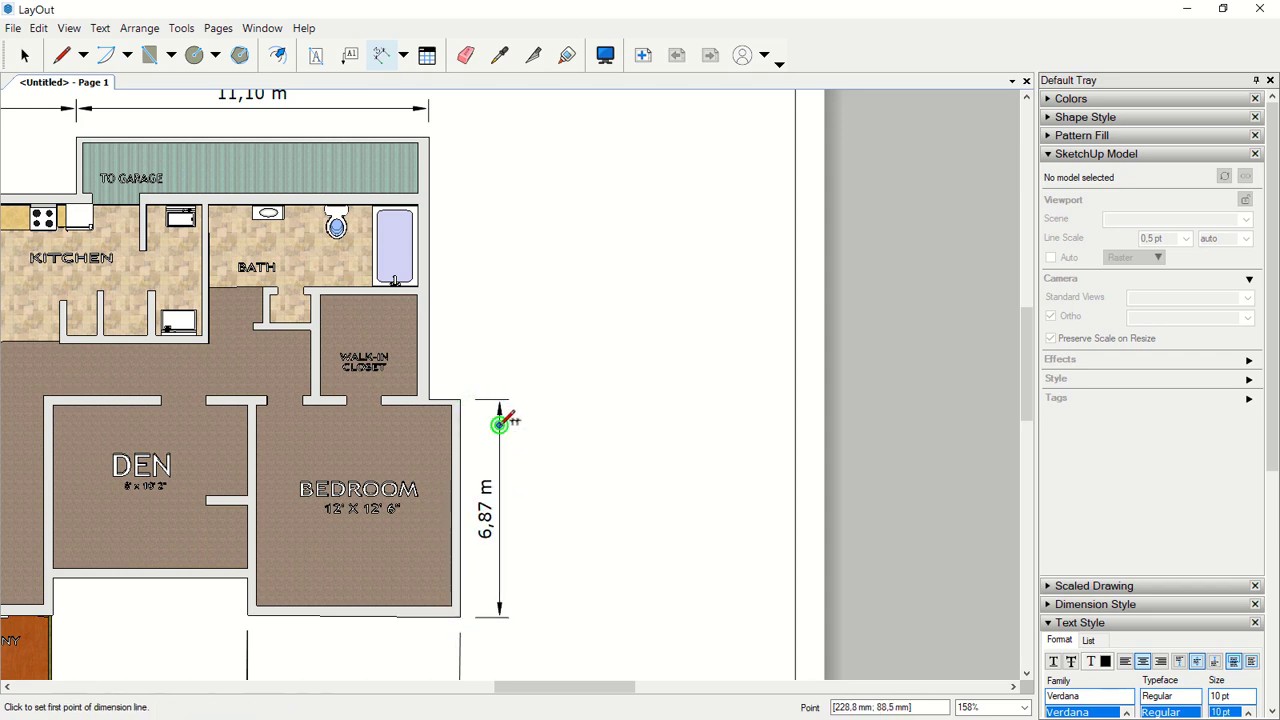
{"action": "left_click", "coordinate": [429, 136]}
{"action": "left_click", "coordinate": [461, 400]}
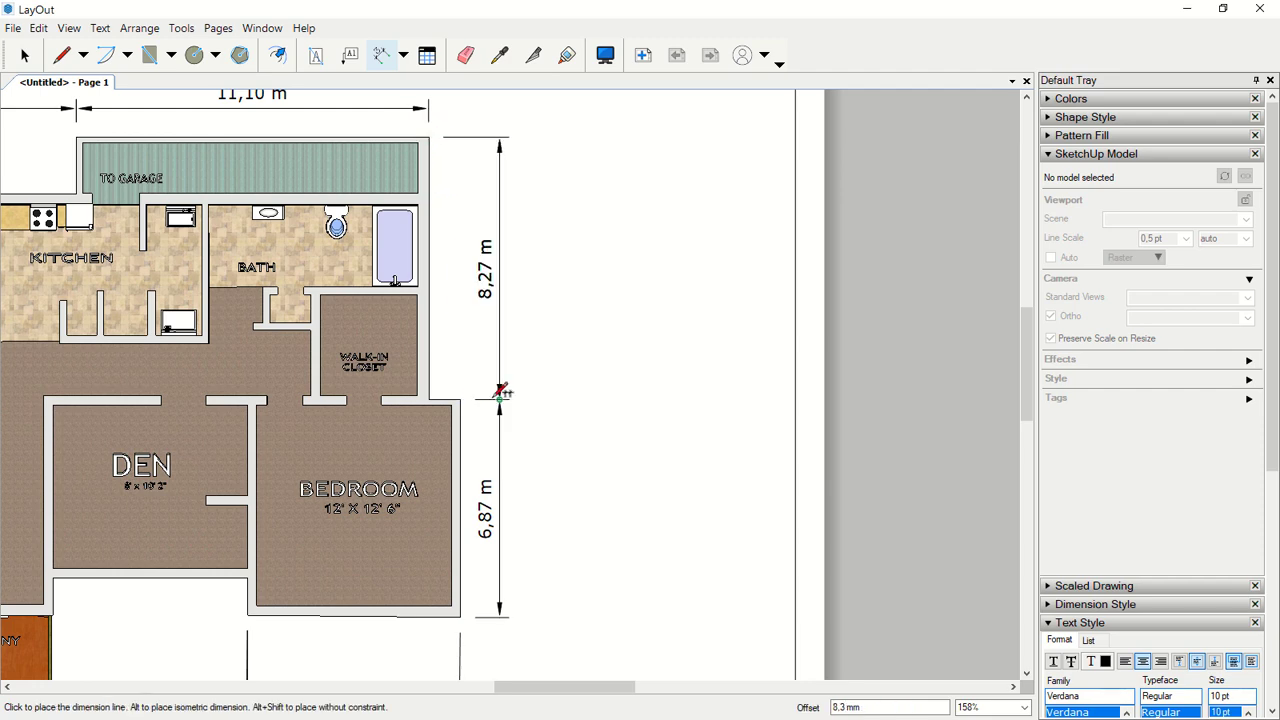
{"action": "left_click", "coordinate": [500, 395]}
{"action": "scroll", "coordinate": [575, 378], "scroll_direction": "down", "scroll_amount": 3}
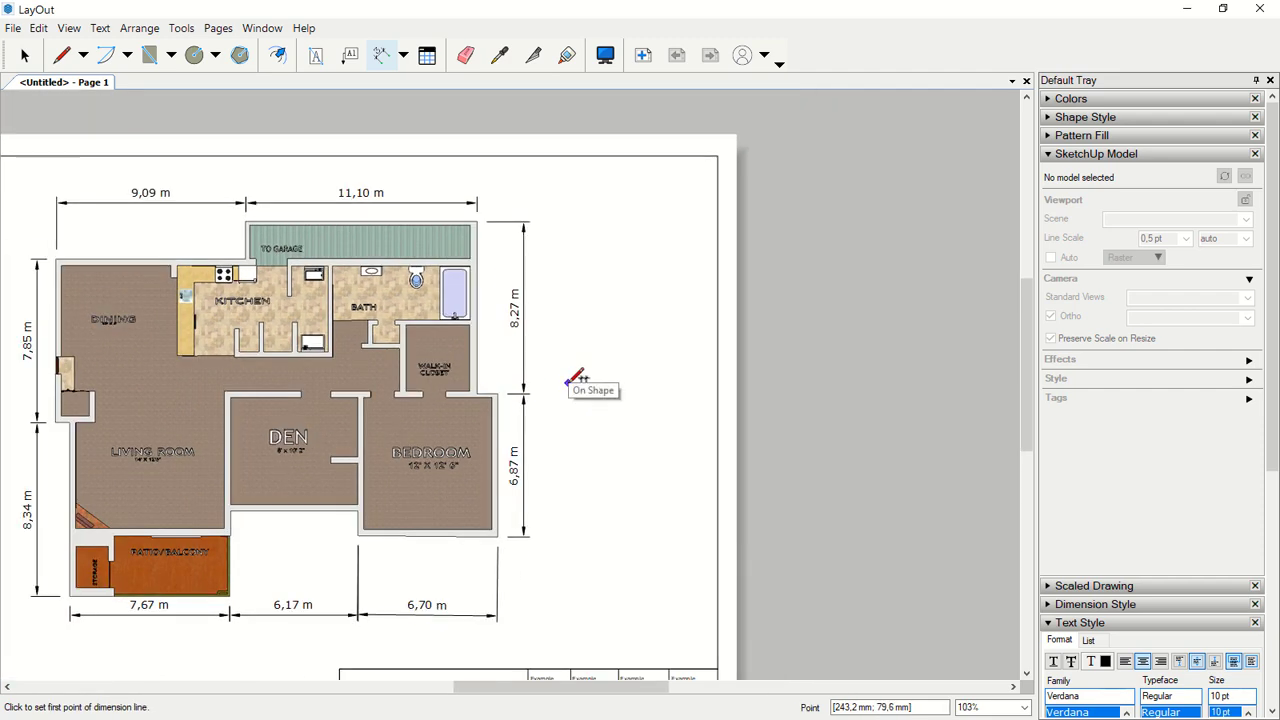
{"action": "scroll", "coordinate": [595, 377], "scroll_direction": "down", "scroll_amount": 3}
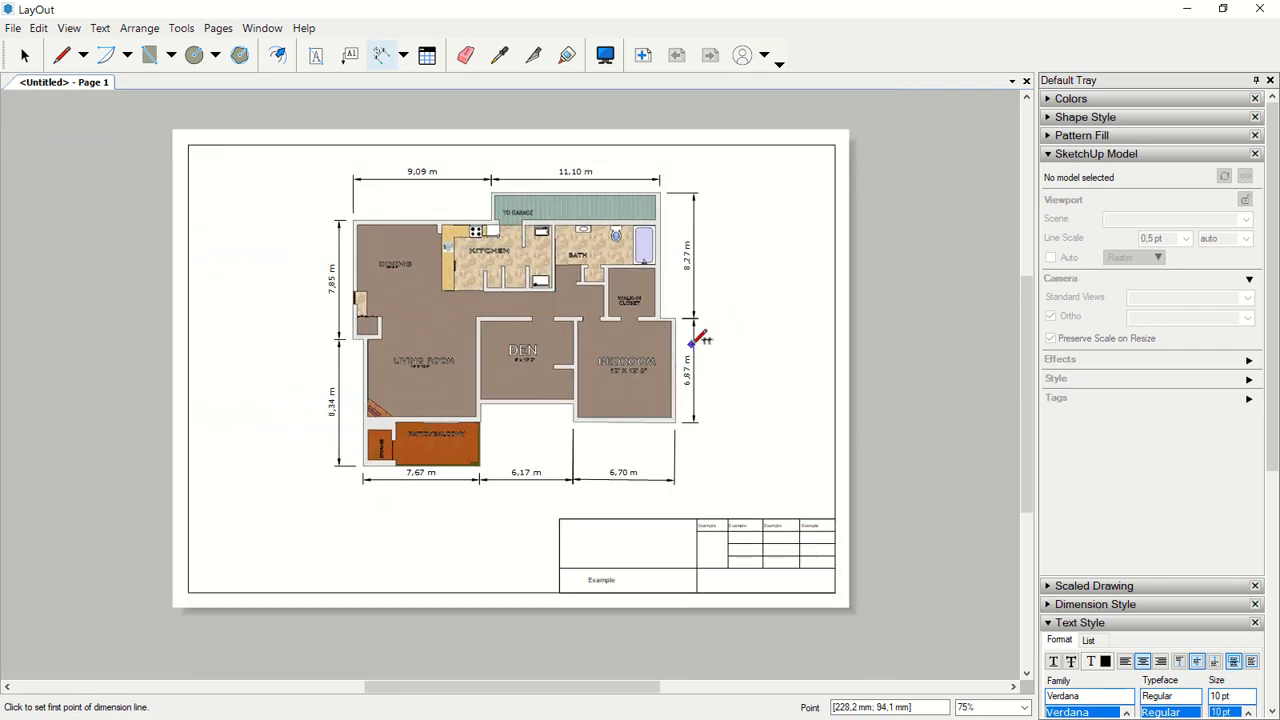
{"action": "middle_click_drag", "start_coordinate": [697, 340], "coordinate": [648, 356]}
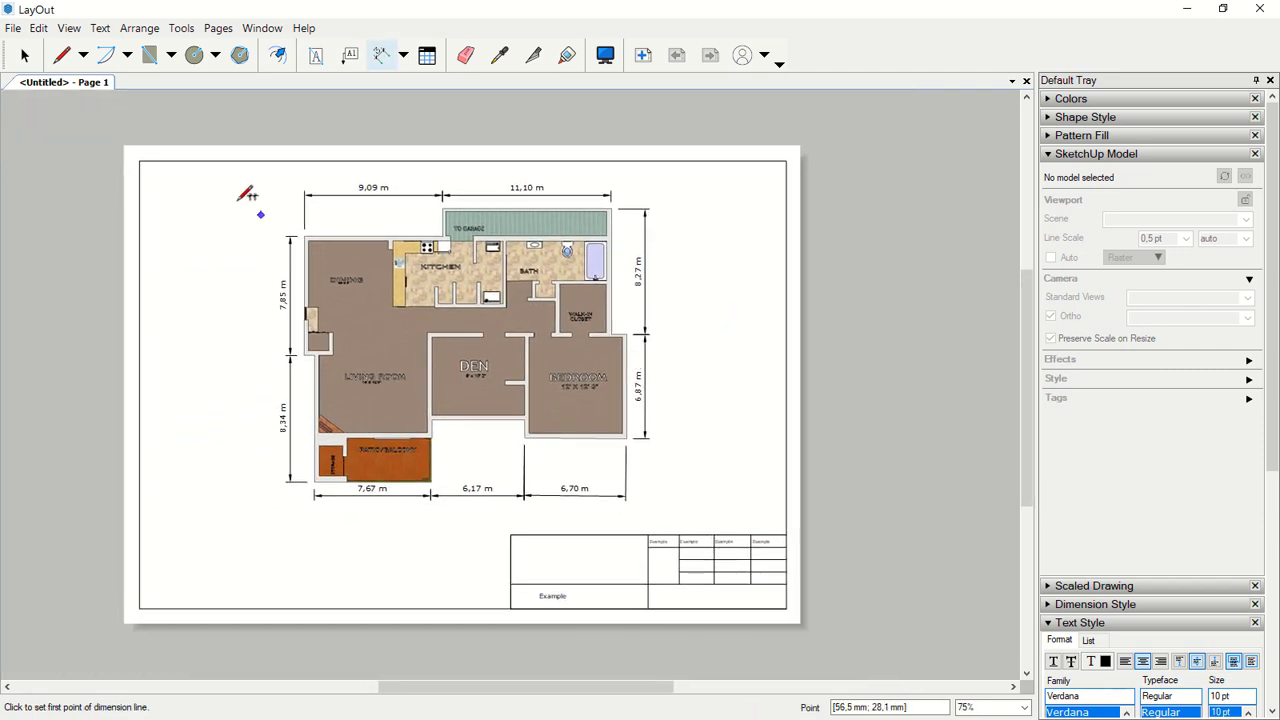
{"action": "key", "text": "space"}
Place the text "FLOOR PLAN" below the plan's lower-left dimension as the drawing title.
{"action": "scroll", "coordinate": [626, 375], "scroll_direction": "up", "scroll_amount": 1}
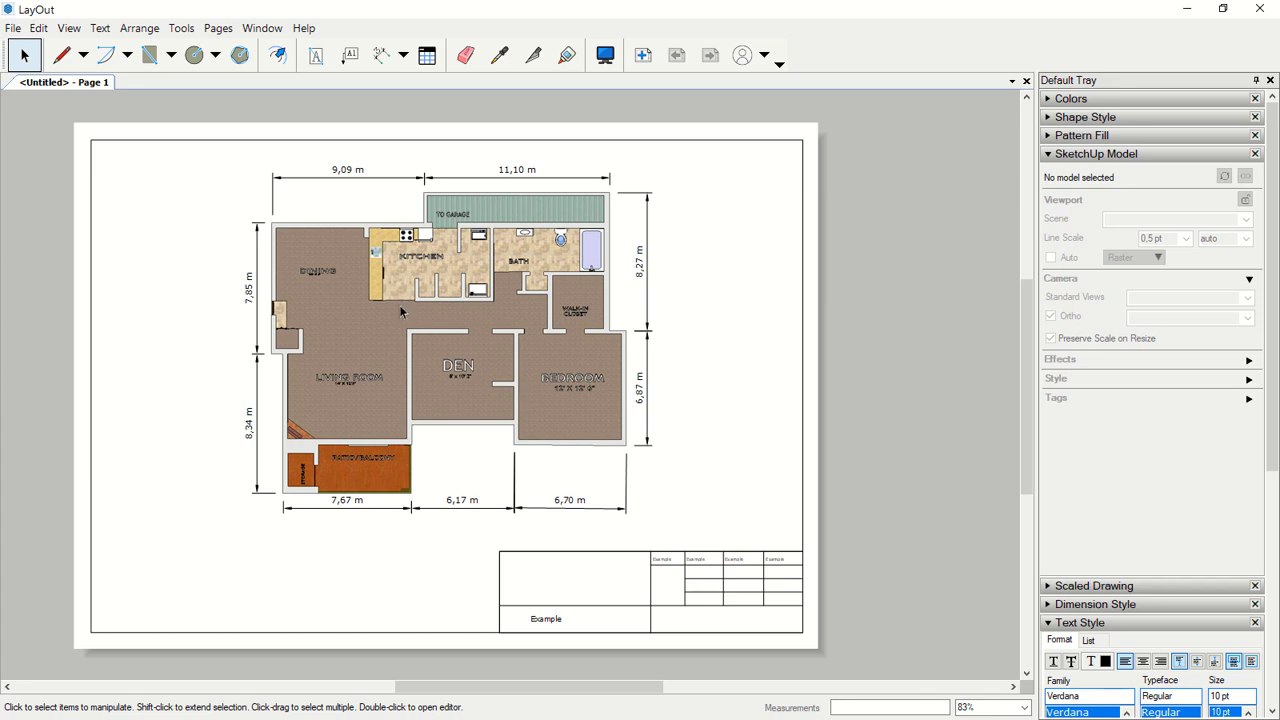
{"action": "left_click", "coordinate": [317, 56]}
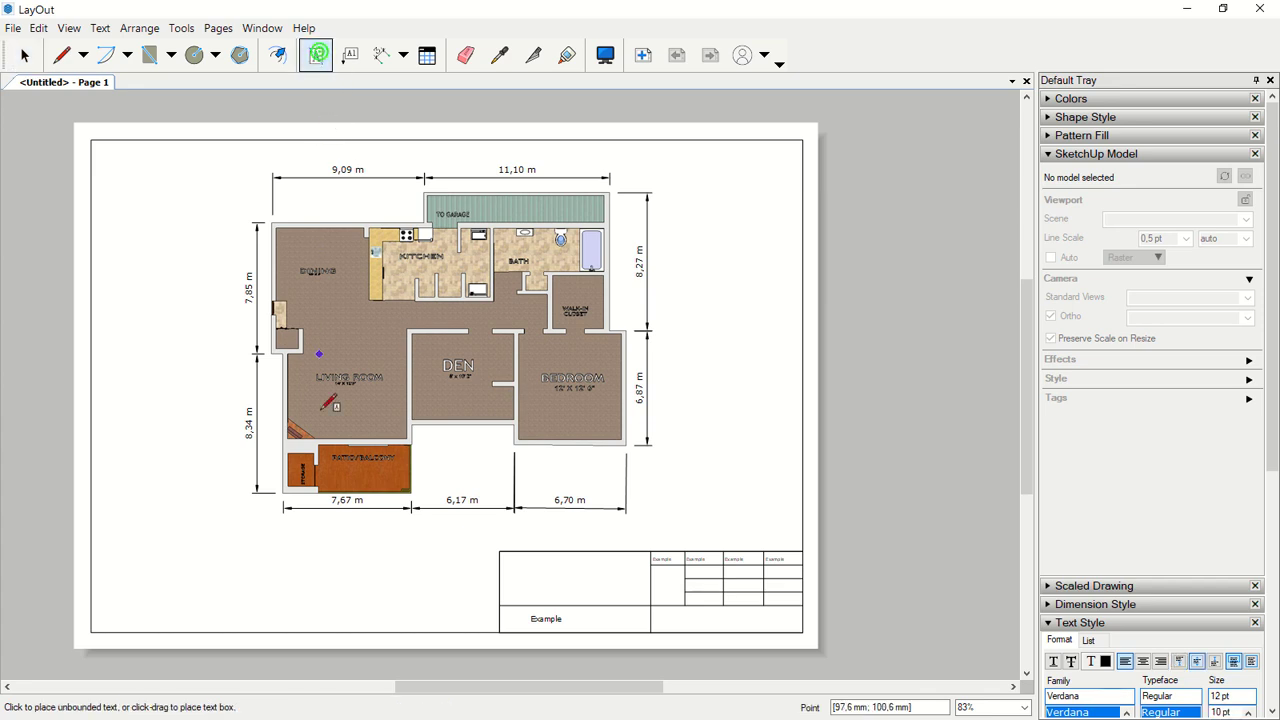
{"action": "left_click", "coordinate": [282, 532]}
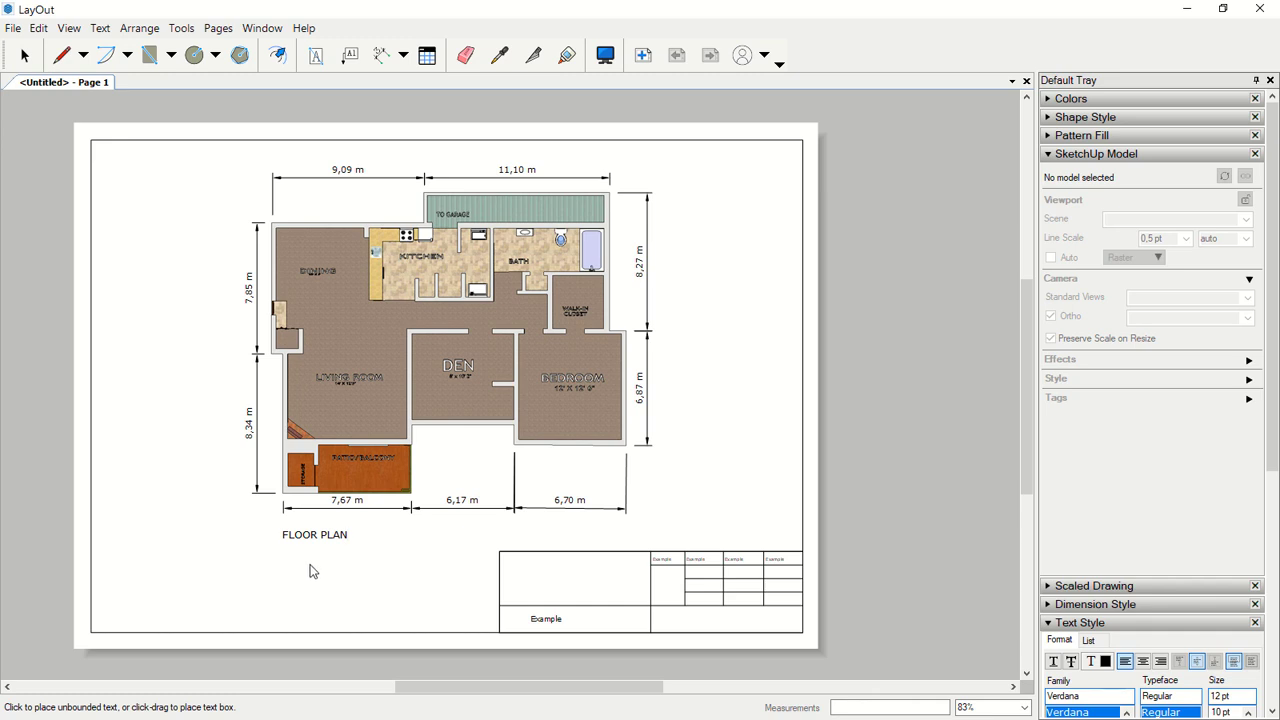
{"action": "left_click", "coordinate": [223, 566]}
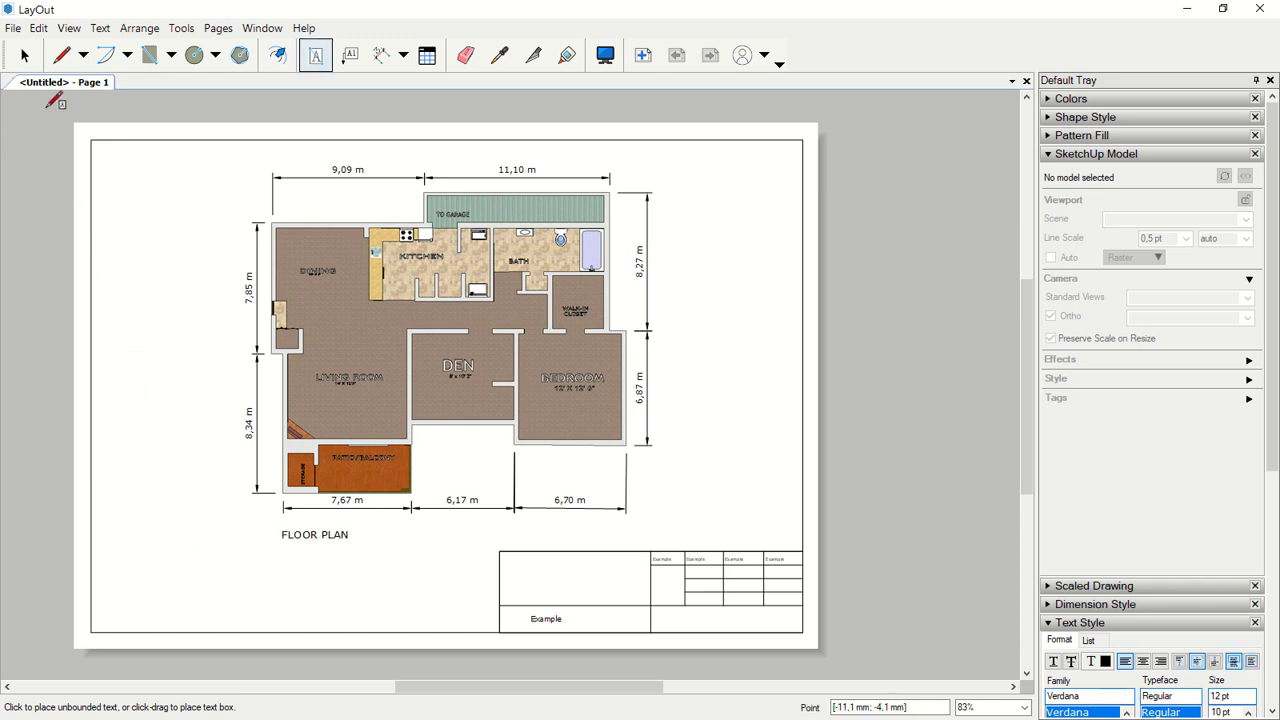
Set the FLOOR PLAN title's typeface to Bold.
{"action": "left_click", "coordinate": [25, 57]}
{"action": "left_click", "coordinate": [304, 541]}
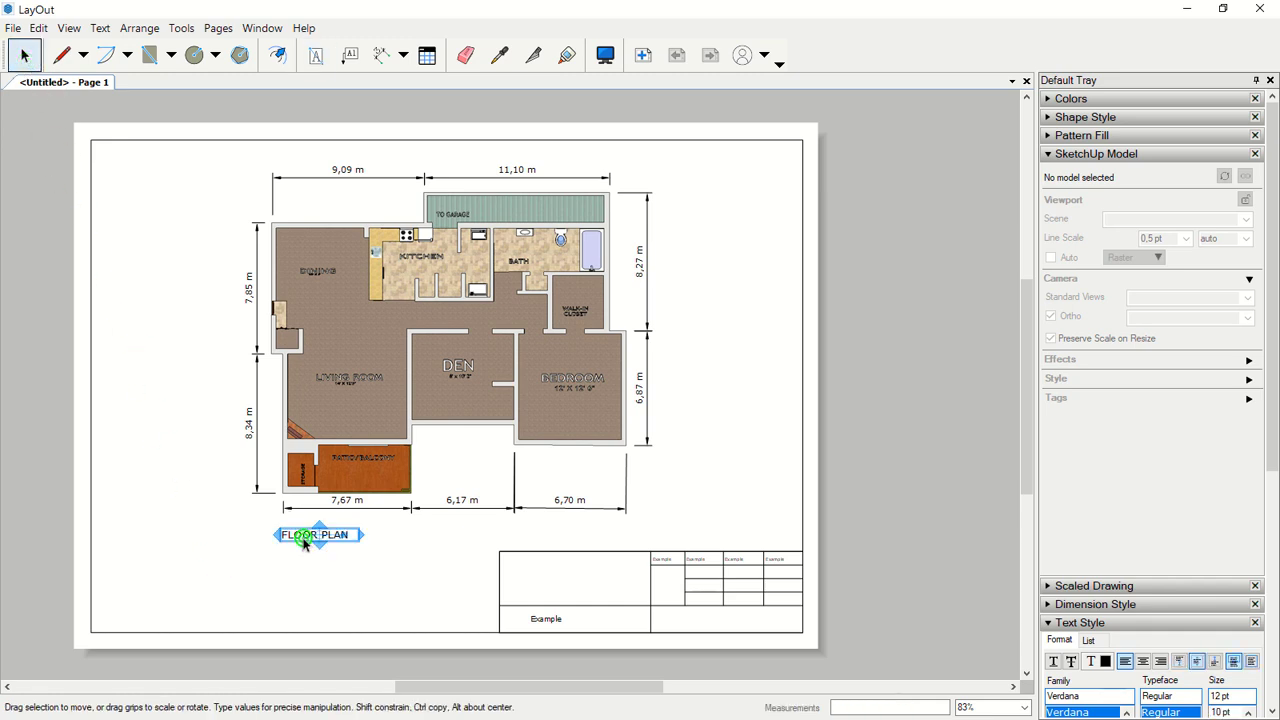
{"action": "left_click", "coordinate": [1048, 154]}
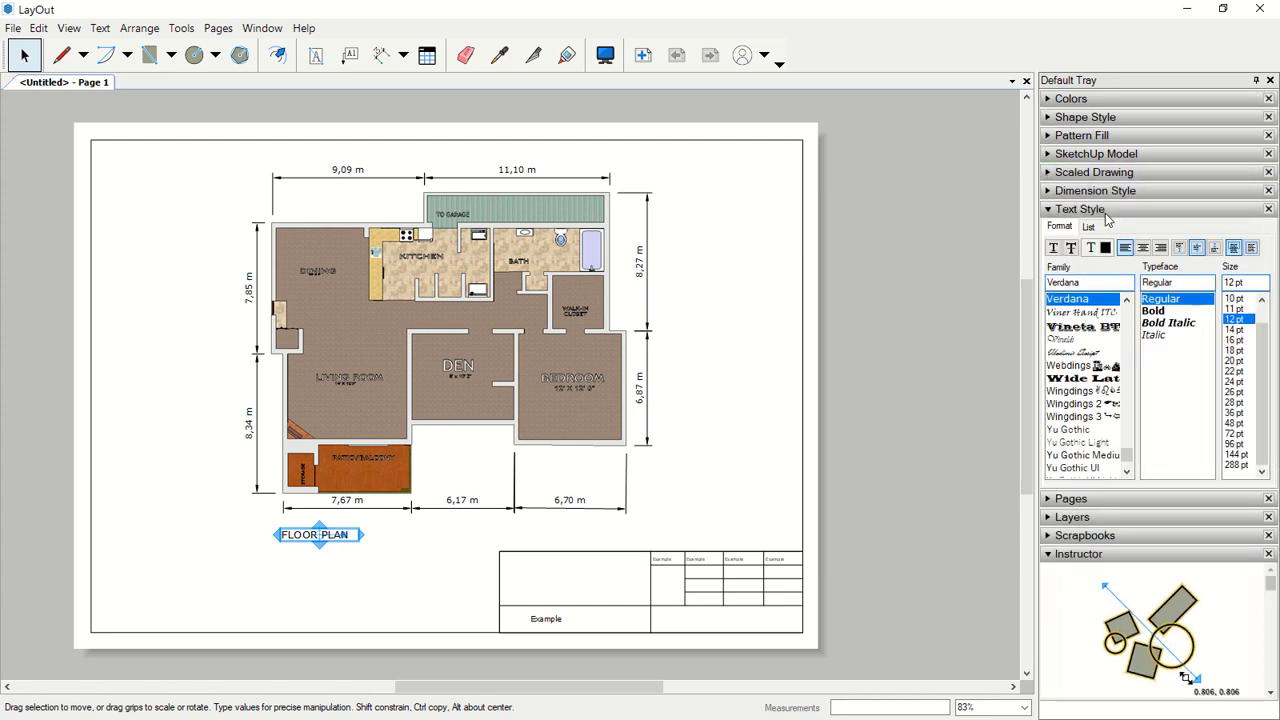
{"action": "left_click", "coordinate": [1153, 311]}
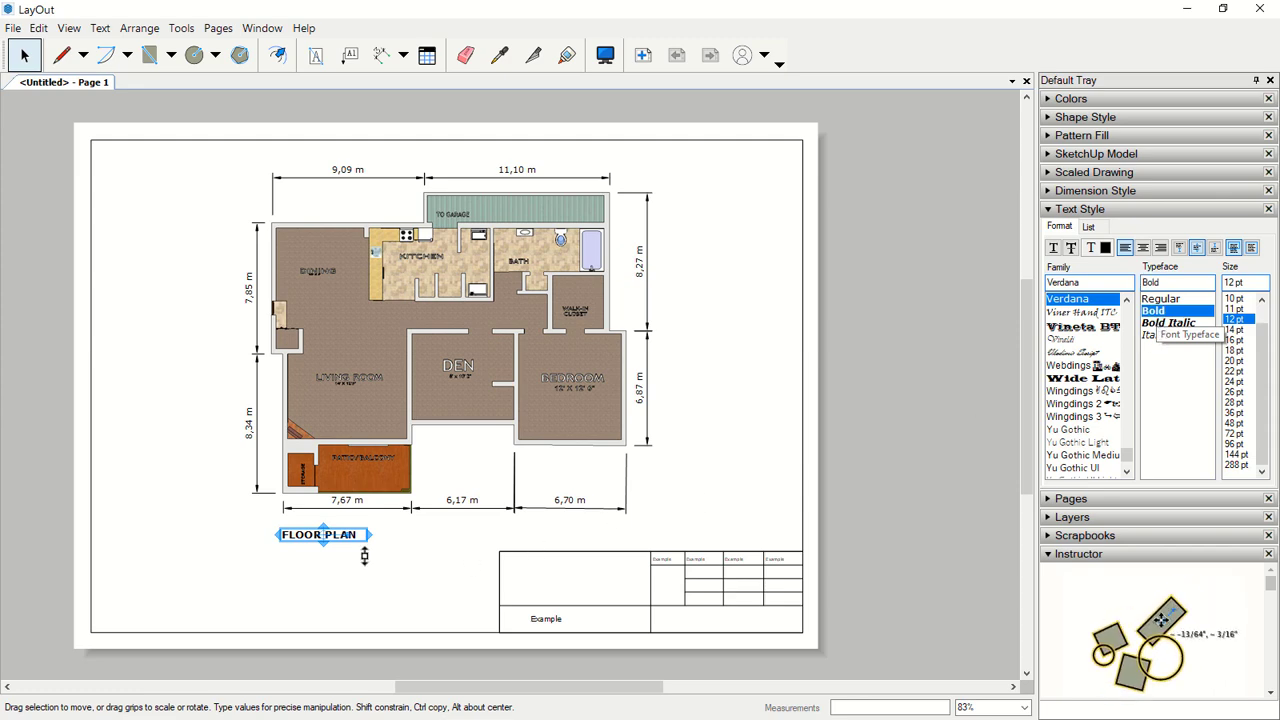
Draw a horizontal line directly beneath the FLOOR PLAN title, slightly wider than its text, as an underline.
{"action": "scroll", "coordinate": [324, 542], "scroll_direction": "up", "scroll_amount": 4}
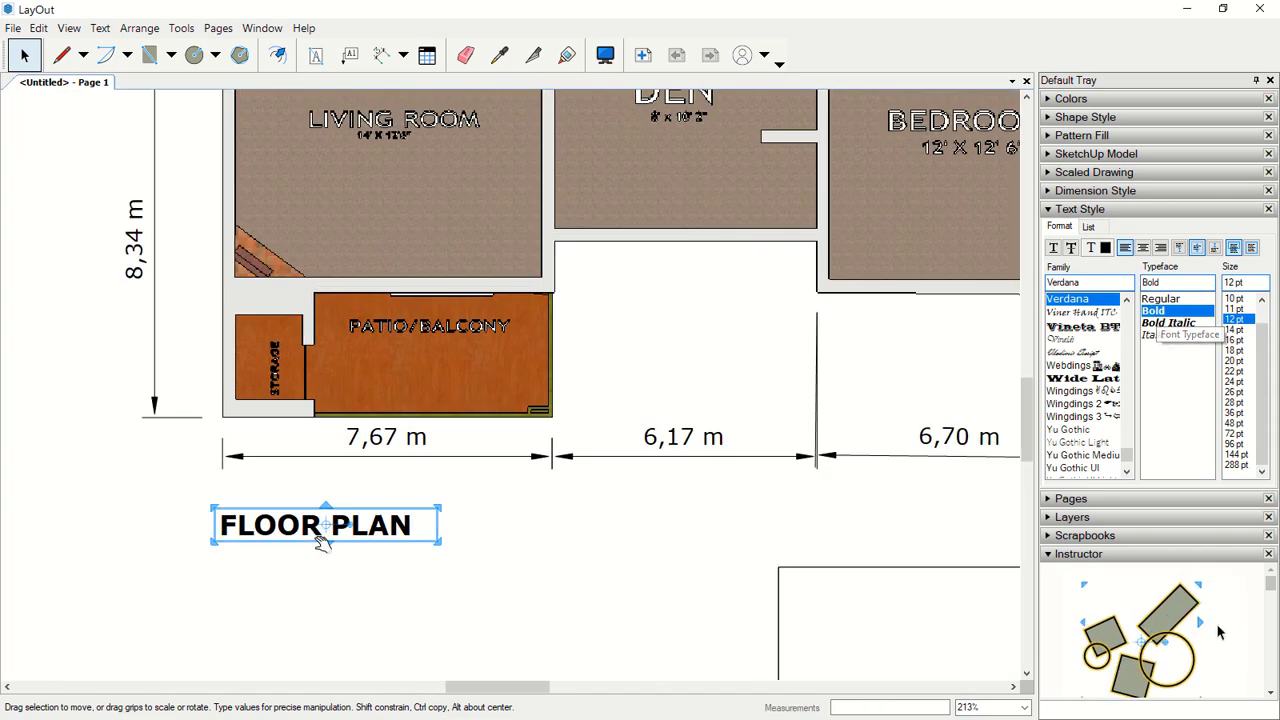
{"action": "left_click", "coordinate": [58, 58]}
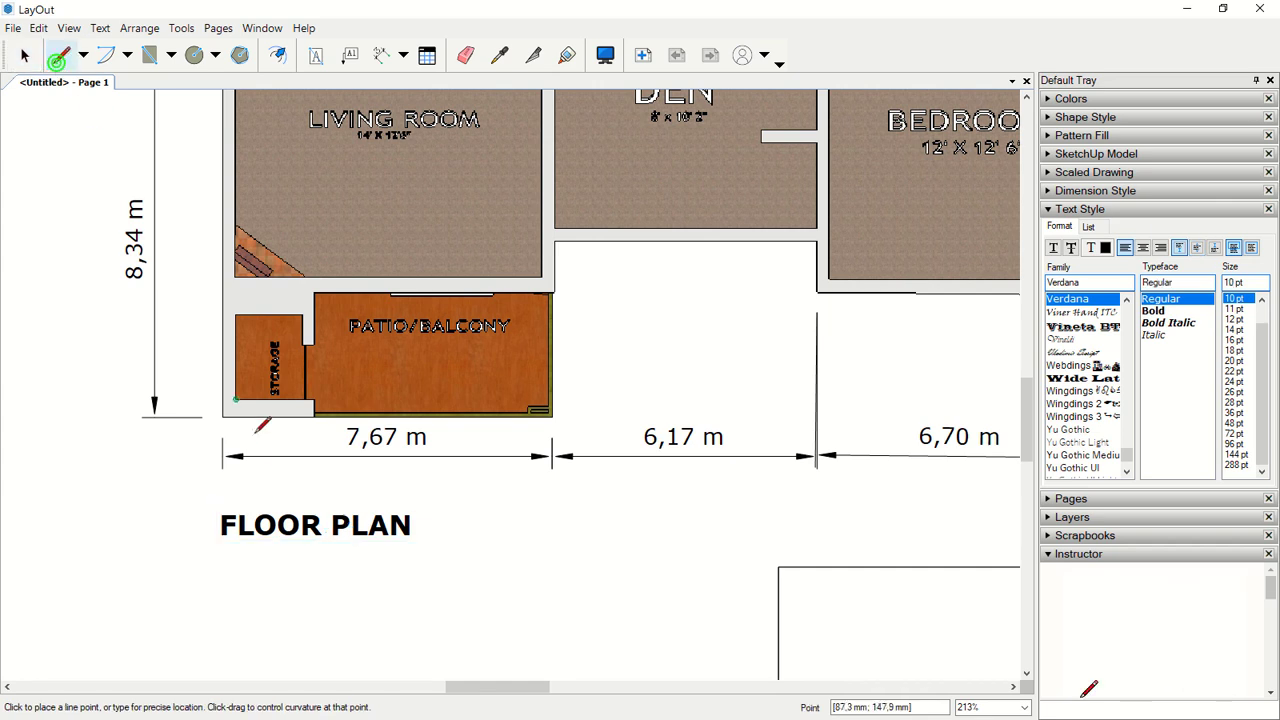
{"action": "left_click", "coordinate": [216, 541]}
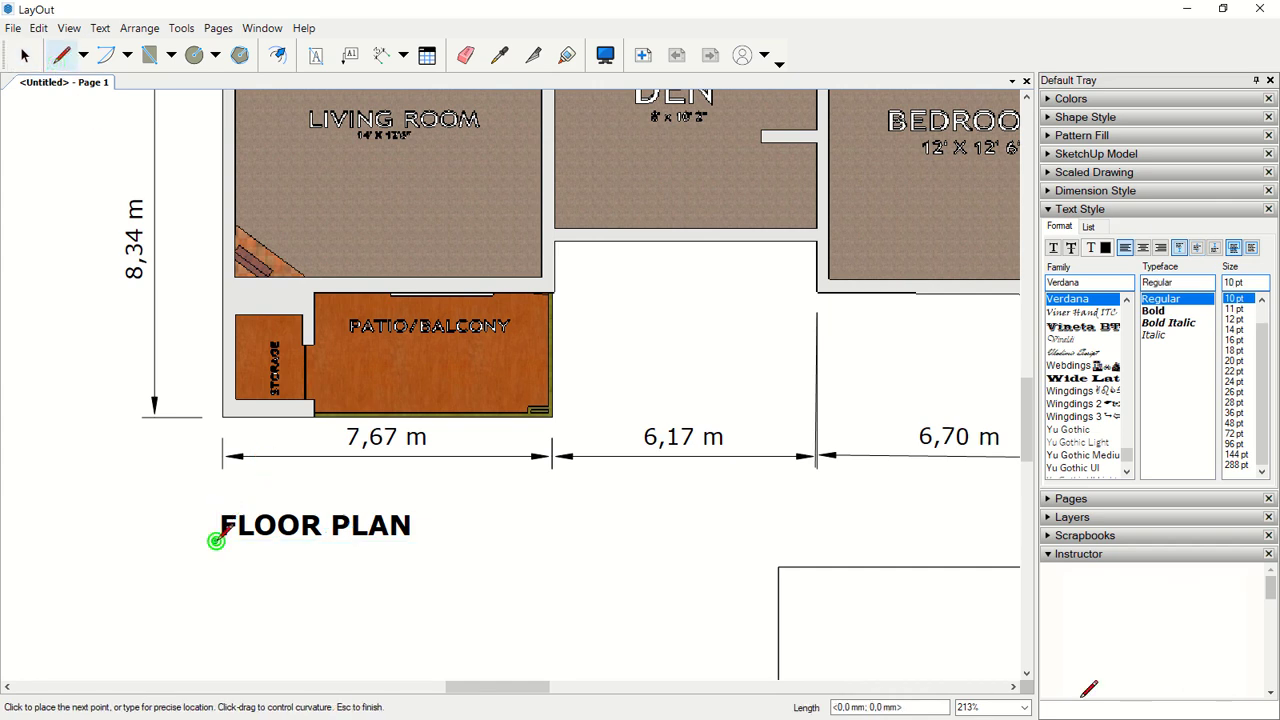
{"action": "left_click", "coordinate": [418, 541]}
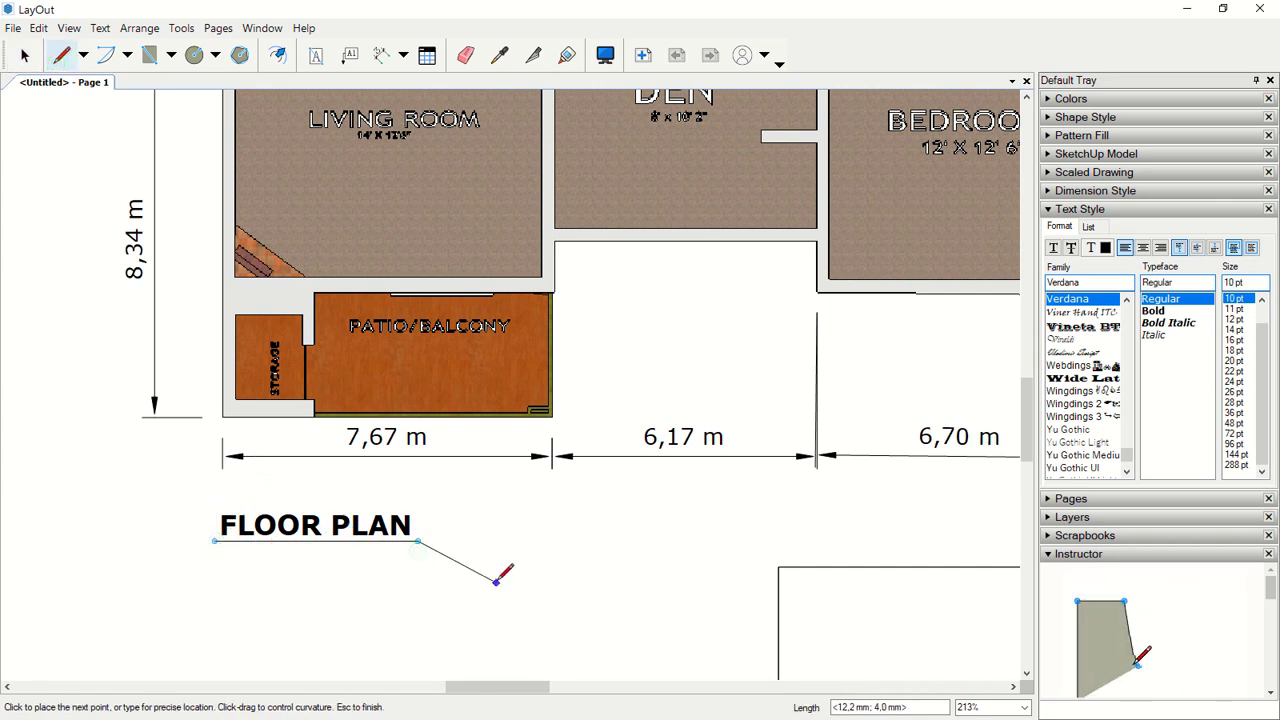
{"action": "key", "text": "Escape"}
{"action": "left_click", "coordinate": [30, 57]}
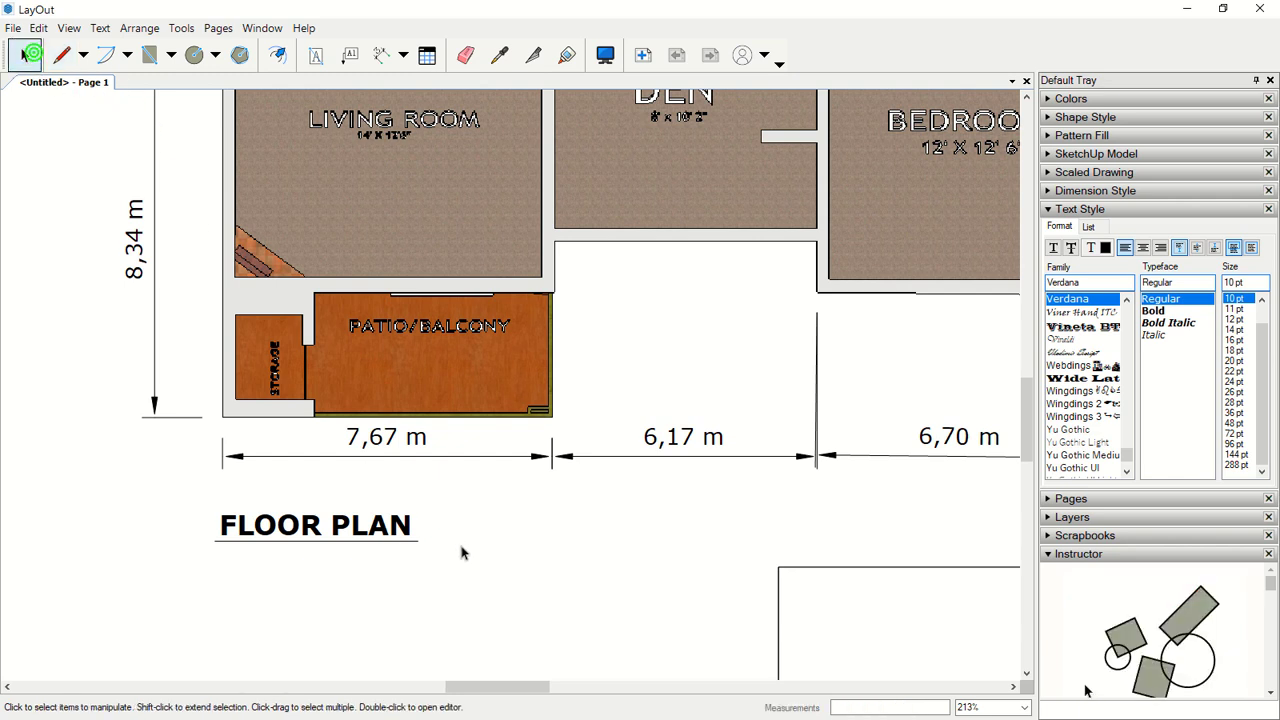
Nudge the FLOOR PLAN title slightly upward to leave a small gap above its underline.
{"action": "left_click", "coordinate": [414, 539]}
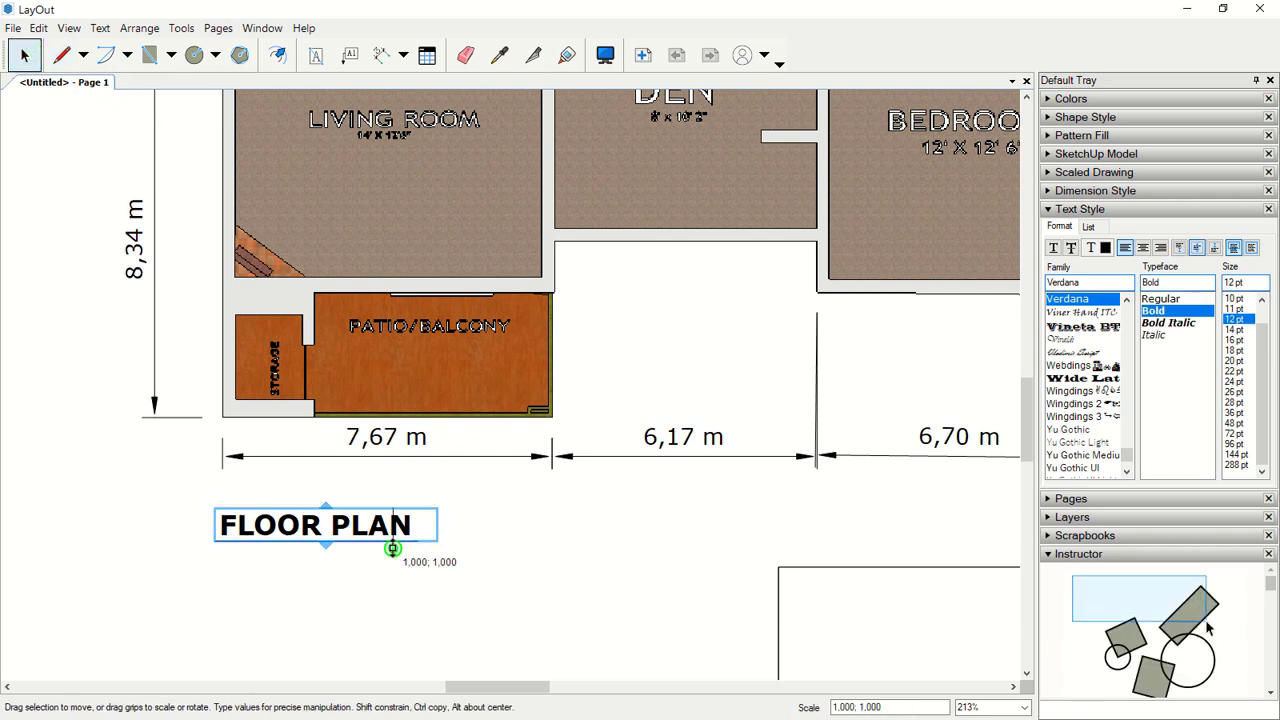
{"action": "key", "text": "Up"}
{"action": "key", "text": "Up"}
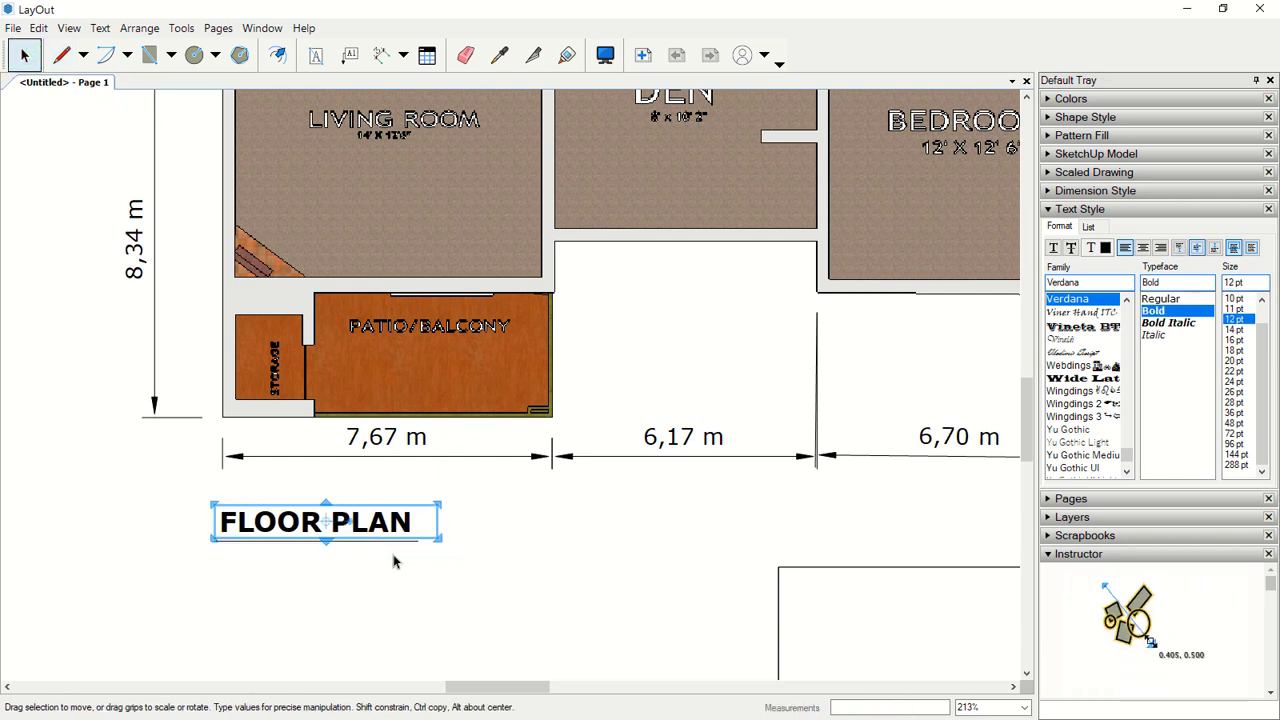
{"action": "key", "text": "Down"}
{"action": "left_click", "coordinate": [390, 560]}
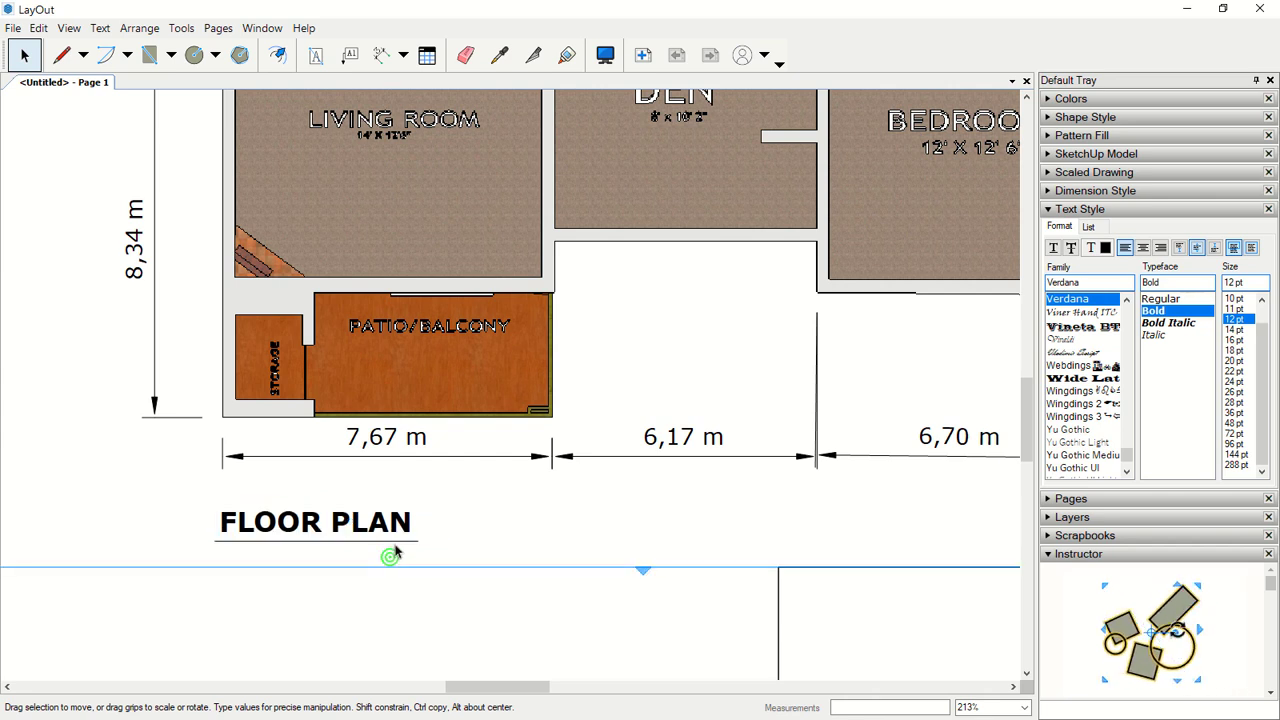
Try to apply the Bold typeface to the underline beneath the FLOOR PLAN title.
{"action": "left_click", "coordinate": [396, 542]}
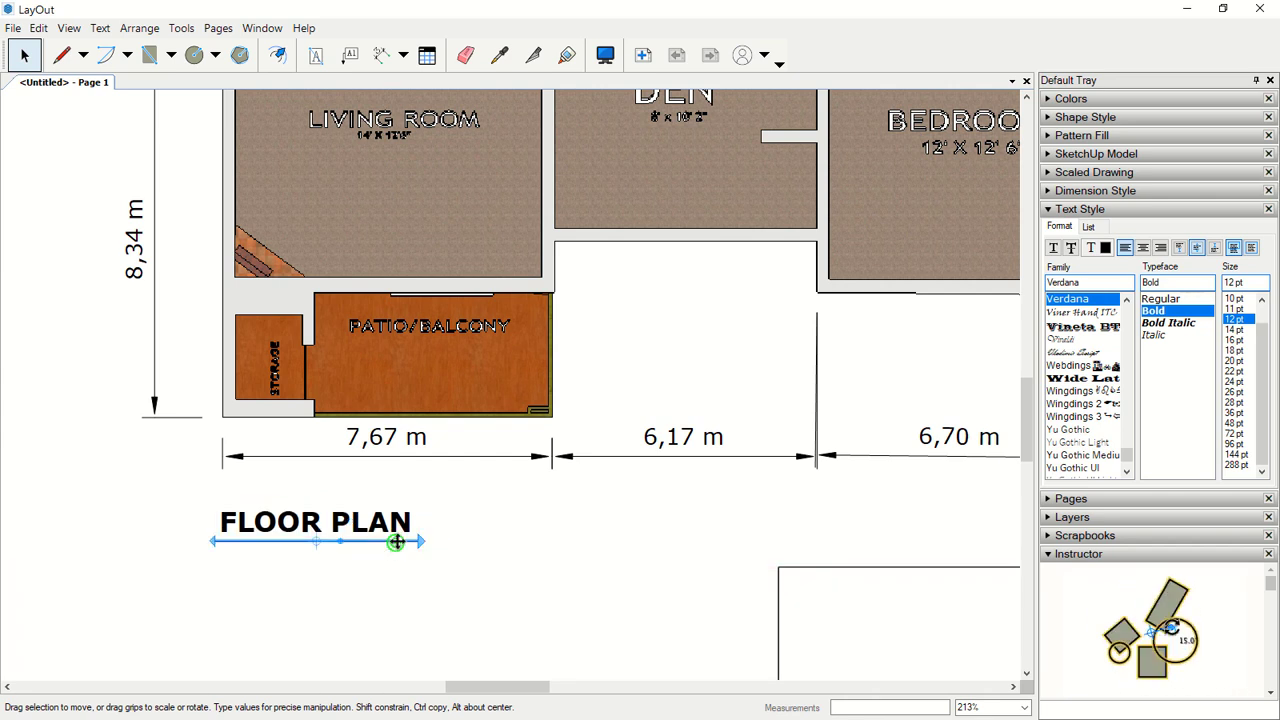
{"action": "left_click", "coordinate": [1170, 324]}
{"action": "left_click", "coordinate": [1160, 311]}
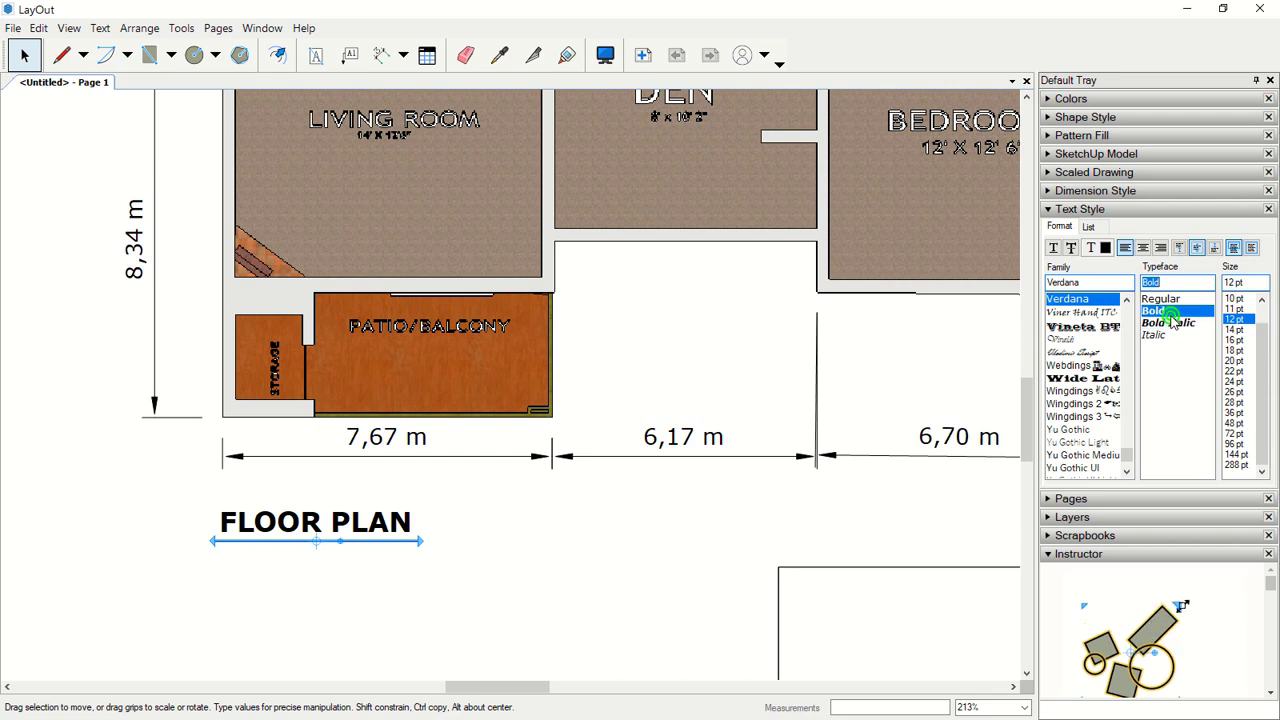
{"action": "left_click", "coordinate": [506, 554]}
Duplicate the FLOOR PLAN title and shift the copy straight down to just below the underline.
{"action": "left_click", "coordinate": [350, 527]}
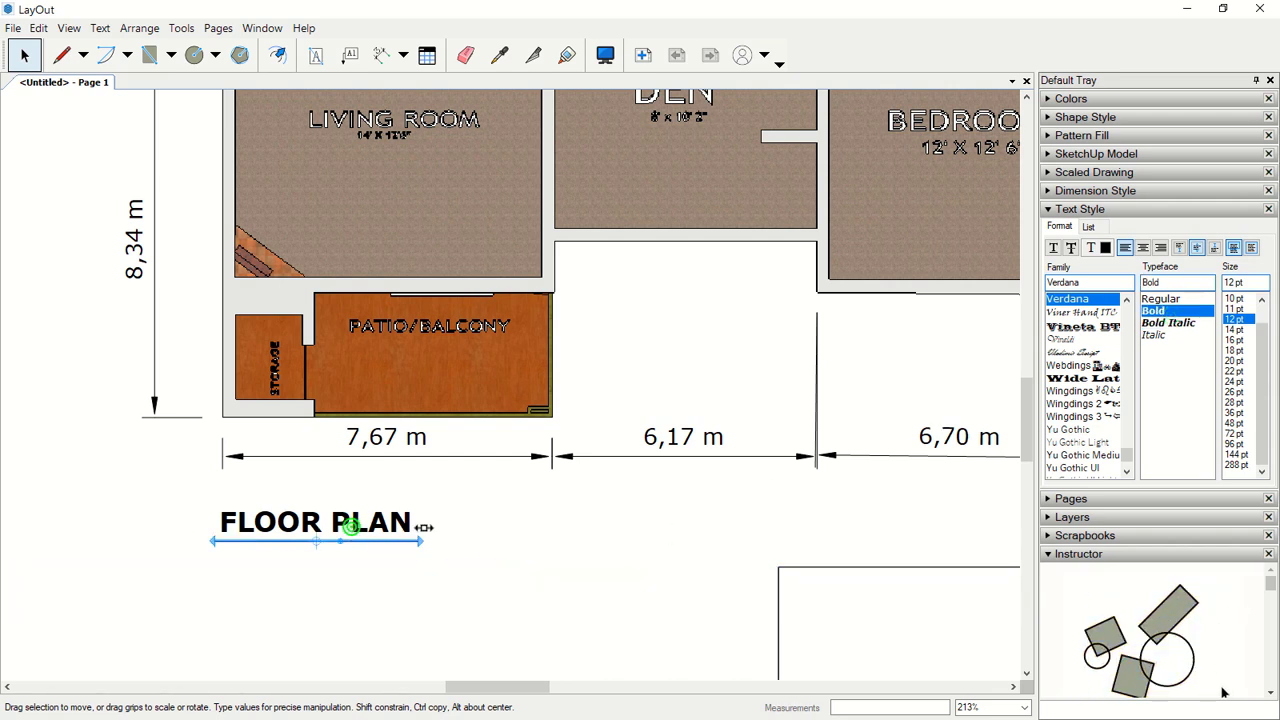
{"action": "left_click", "coordinate": [377, 517]}
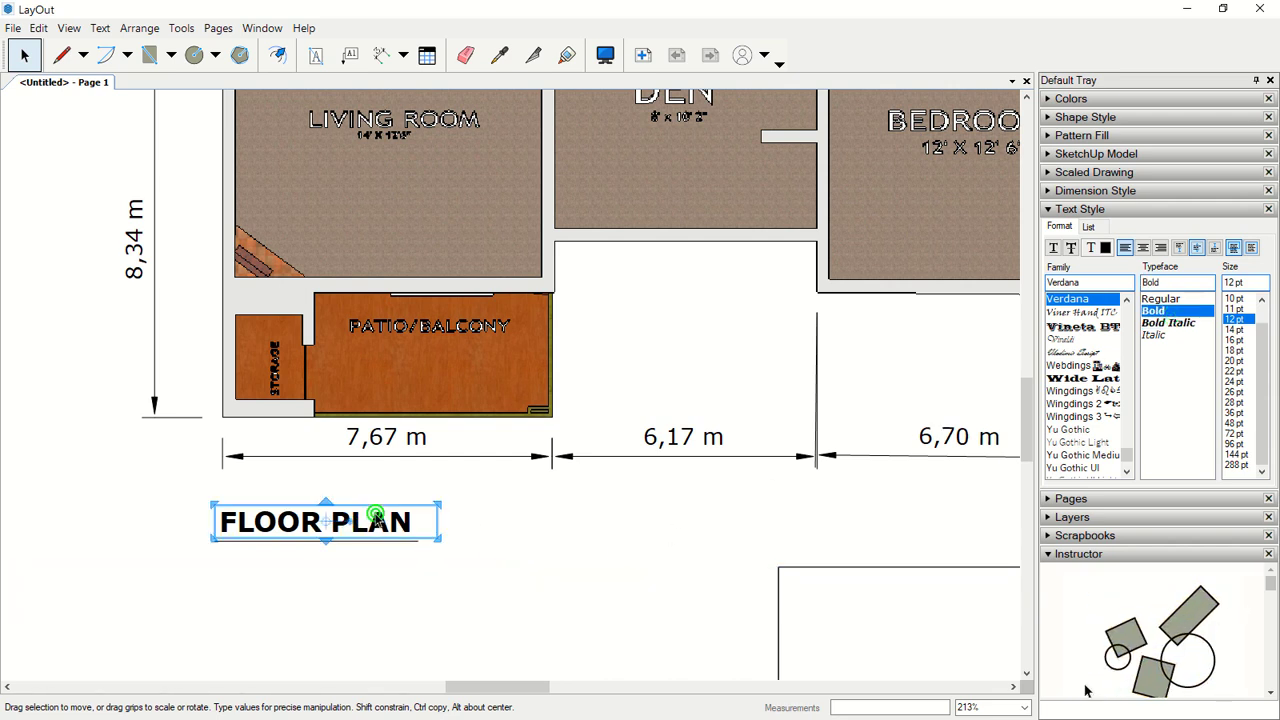
{"action": "key", "text": "ctrl+c"}
{"action": "key", "text": "ctrl+v"}
{"action": "key", "text": "Down"}
{"action": "key", "text": "Down"}
{"action": "key", "text": "Down"}
{"action": "key", "text": "Down"}
{"action": "key", "text": "Down"}
{"action": "key", "text": "Down"}
{"action": "key", "text": "Down"}
{"action": "key", "text": "Down"}
{"action": "key", "text": "Down"}
{"action": "key", "text": "Down"}
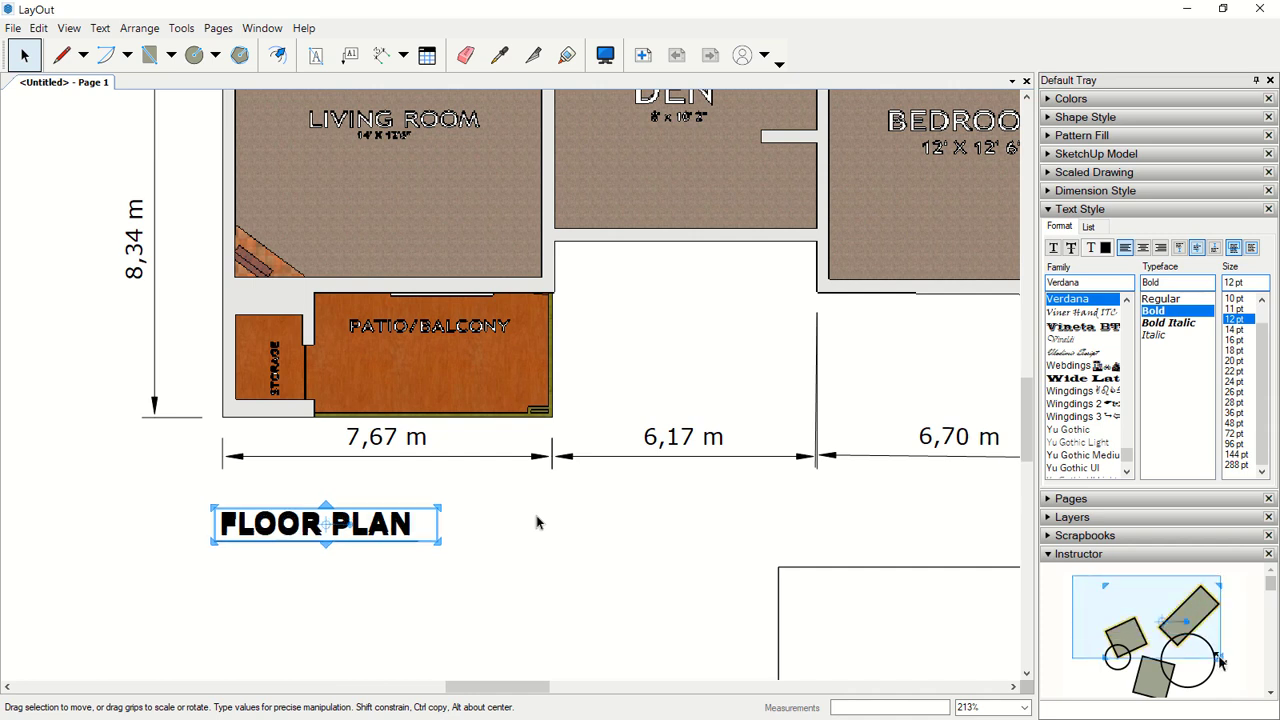
{"action": "key", "text": "Down"}
{"action": "key", "text": "Down"}
{"action": "key", "text": "Down"}
{"action": "key", "text": "Down"}
{"action": "key", "text": "Down"}
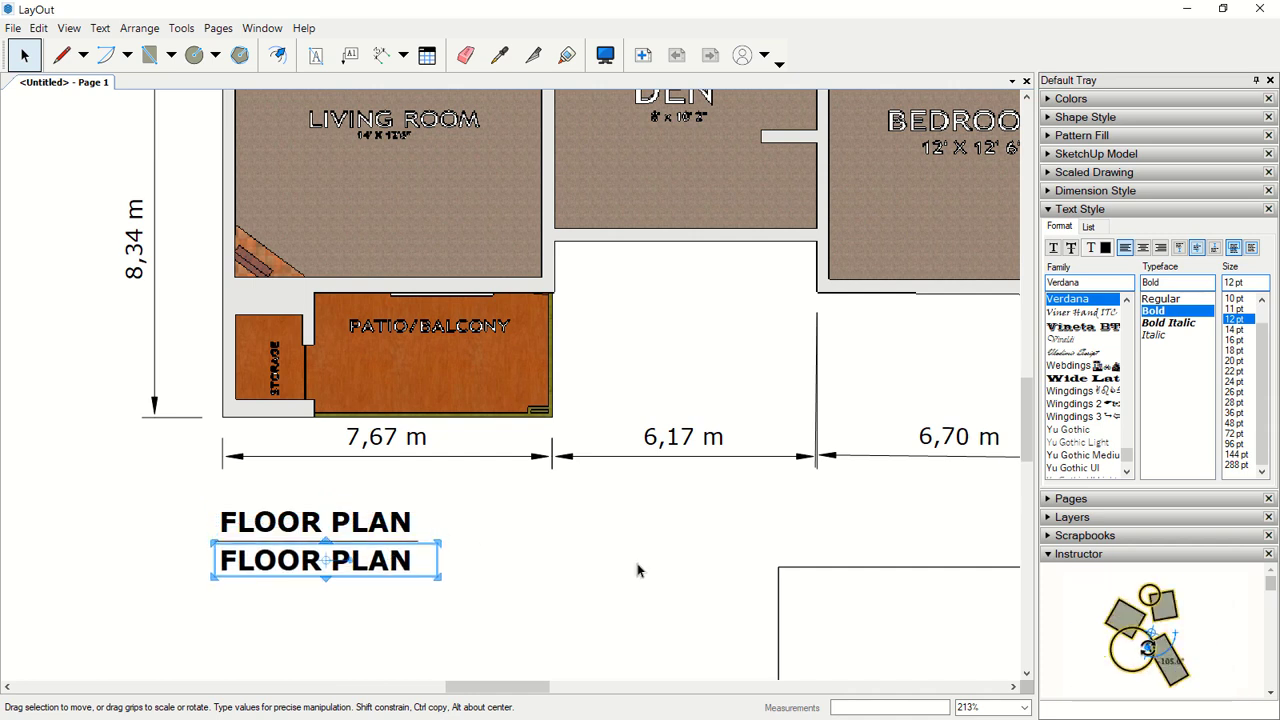
Set the duplicated title's text size to 8 pt and change its text to "Scale 1:150".
{"action": "left_click_drag", "start_coordinate": [1262, 338], "coordinate": [1242, 302]}
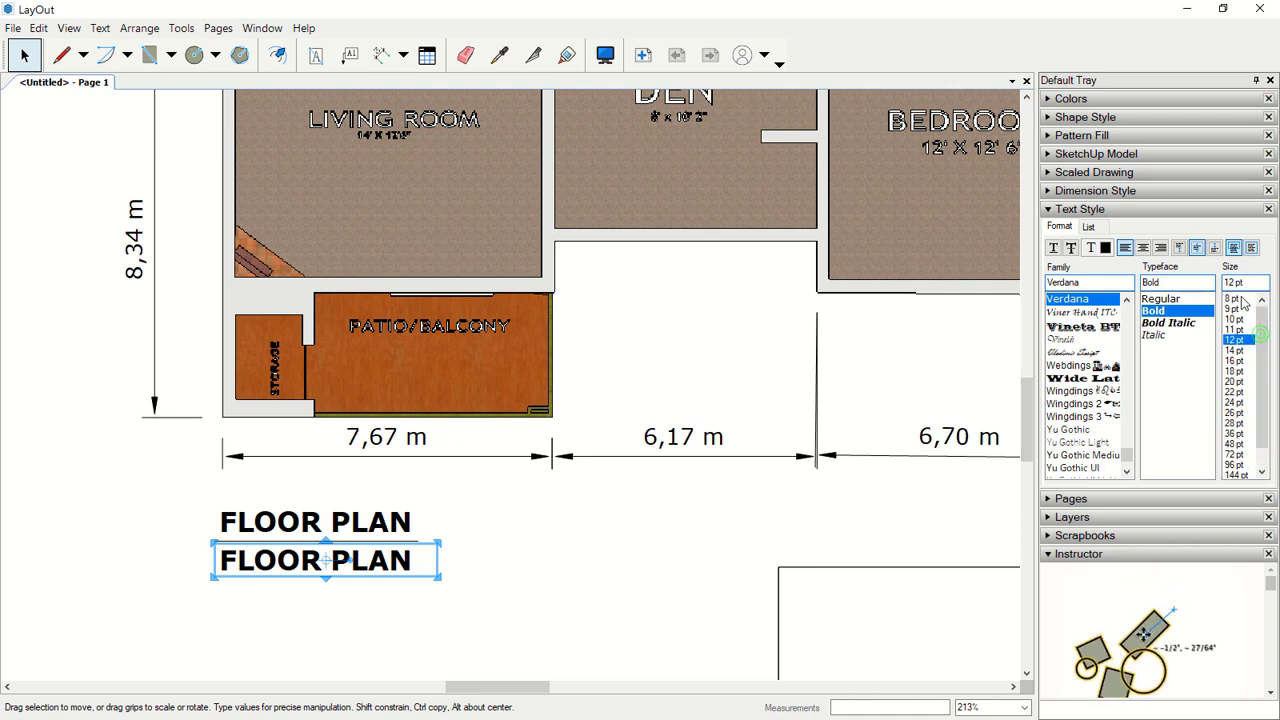
{"action": "left_click", "coordinate": [1231, 298]}
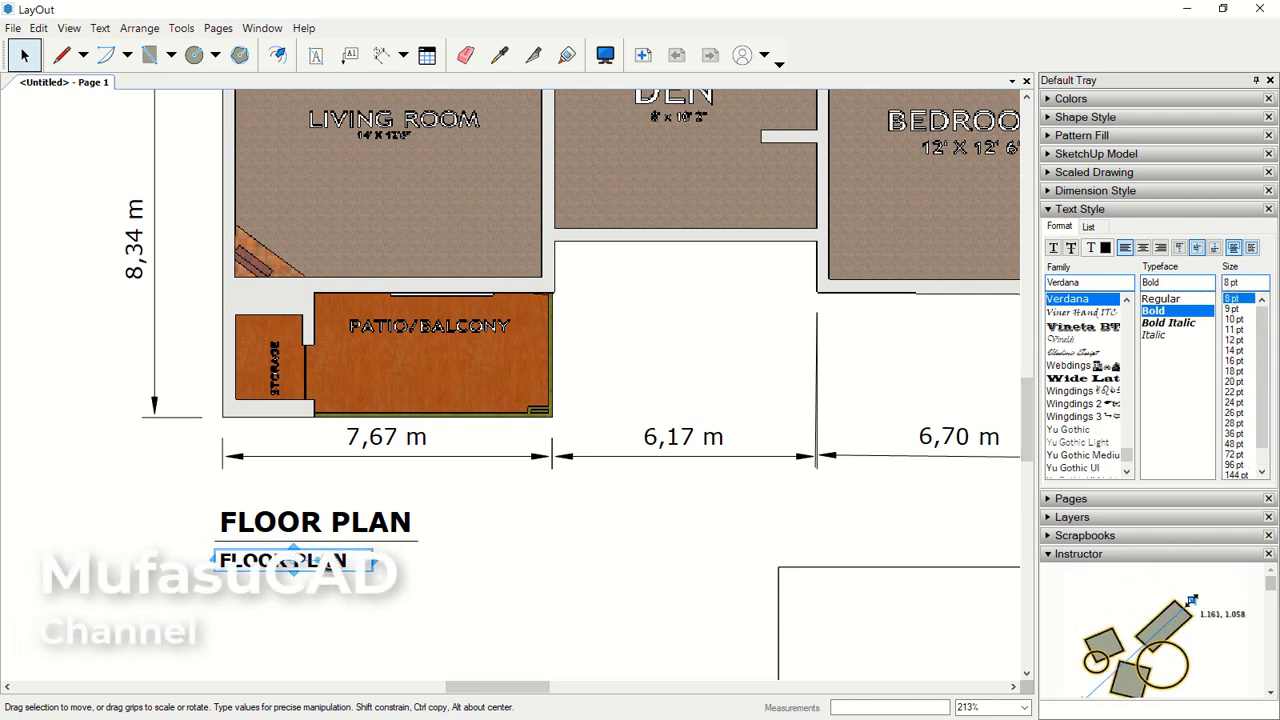
{"action": "double_click", "coordinate": [341, 560]}
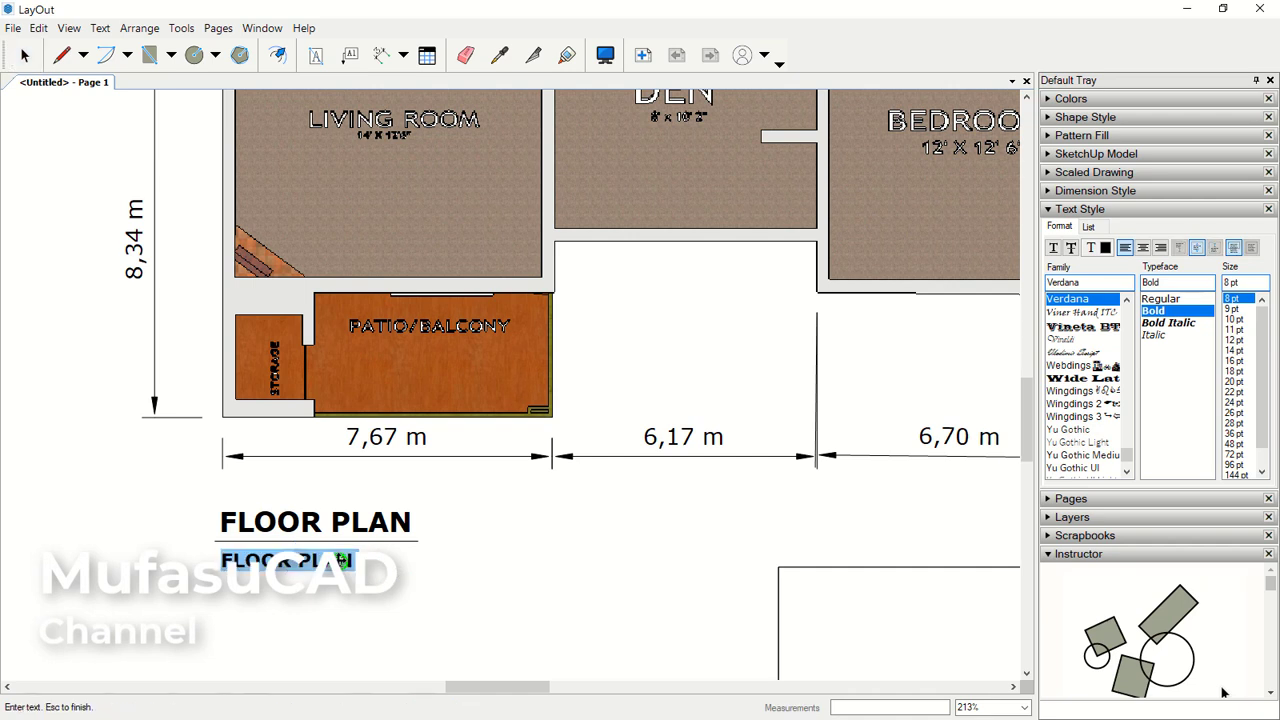
{"action": "type", "text": "s"}
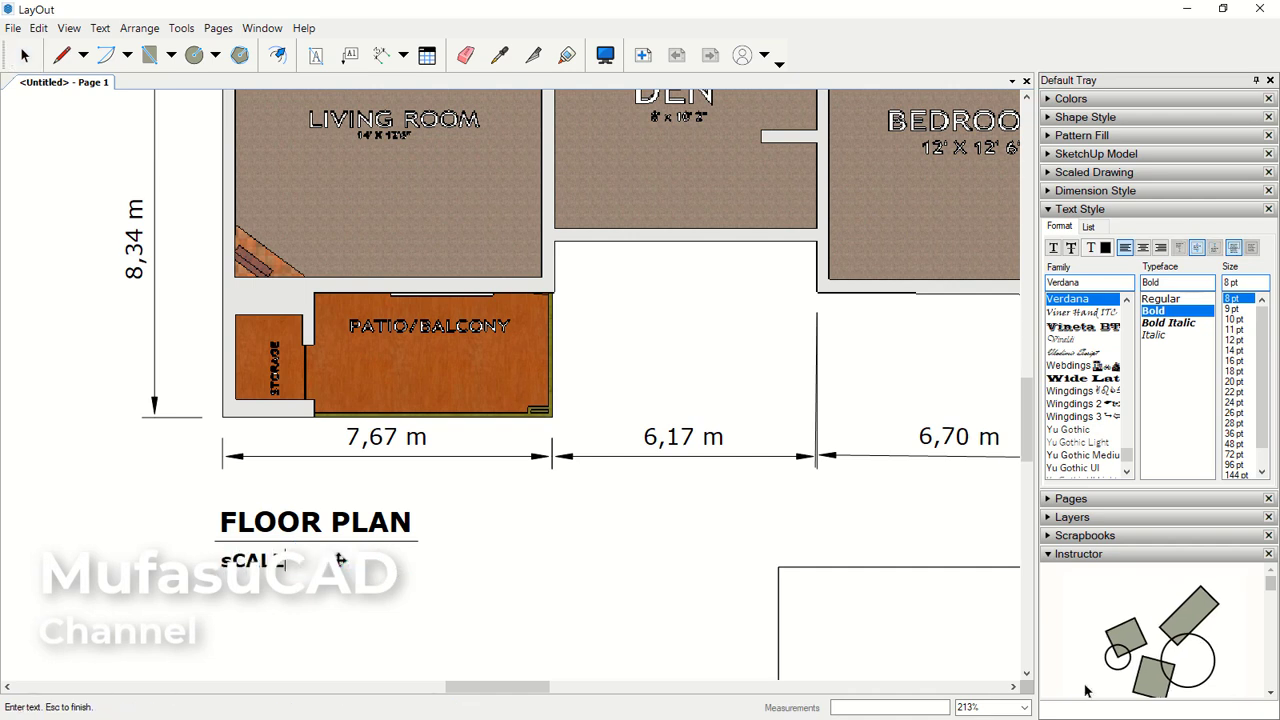
{"action": "type", "text": "CAL"}
{"action": "key", "text": "BackSpace"}
{"action": "key", "text": "BackSpace"}
{"action": "key", "text": "BackSpace"}
{"action": "key", "text": "BackSpace"}
{"action": "type", "text": "S"}
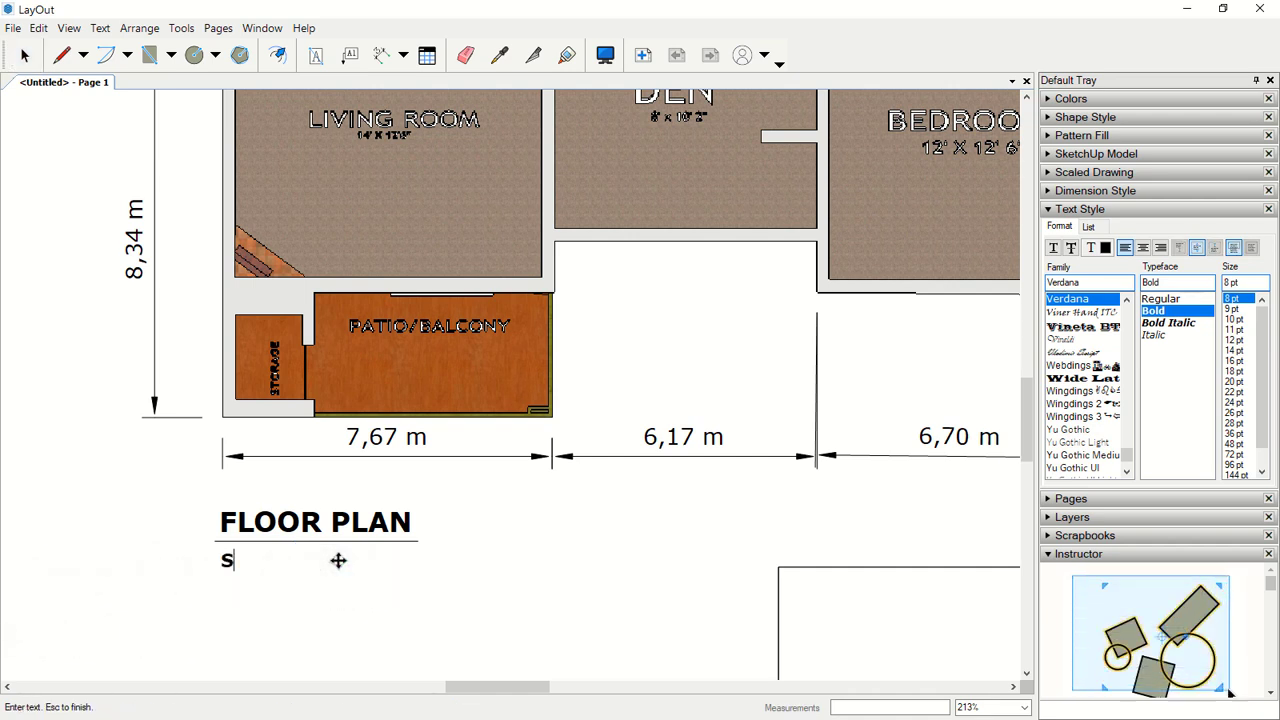
{"action": "type", "text": "cale 1:150"}
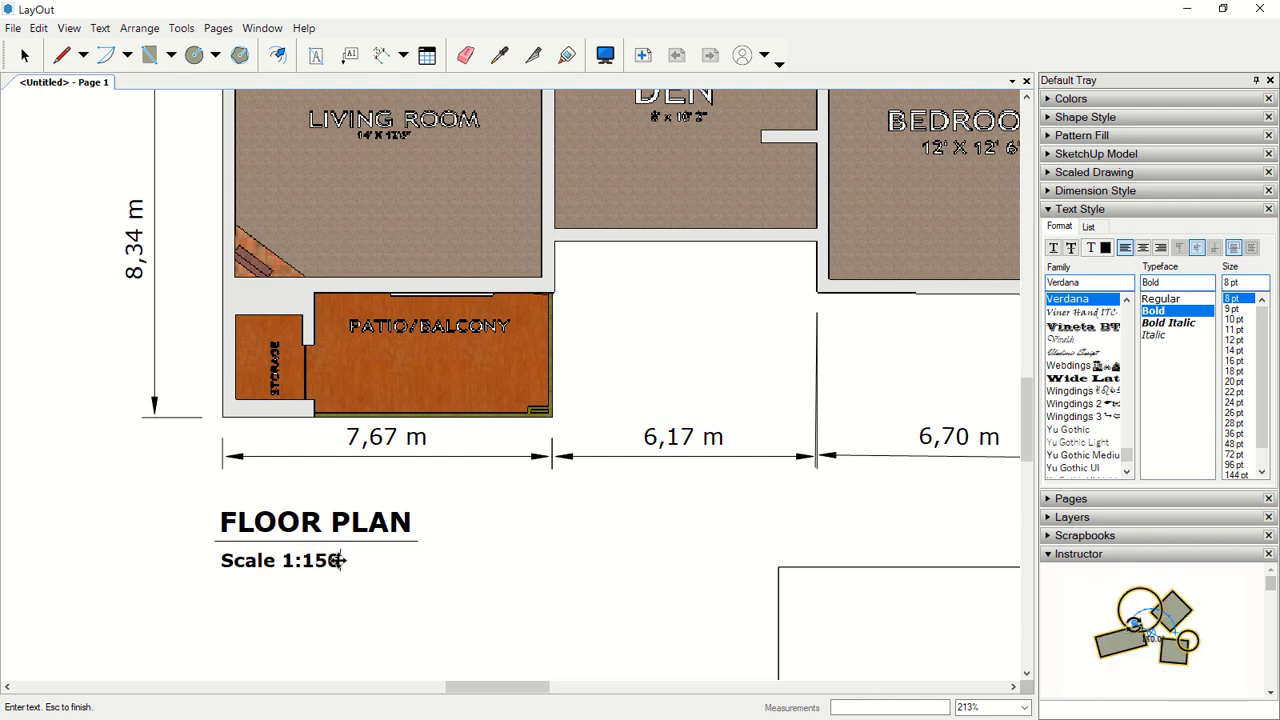
{"action": "left_click", "coordinate": [516, 551]}
{"action": "key", "text": "space"}
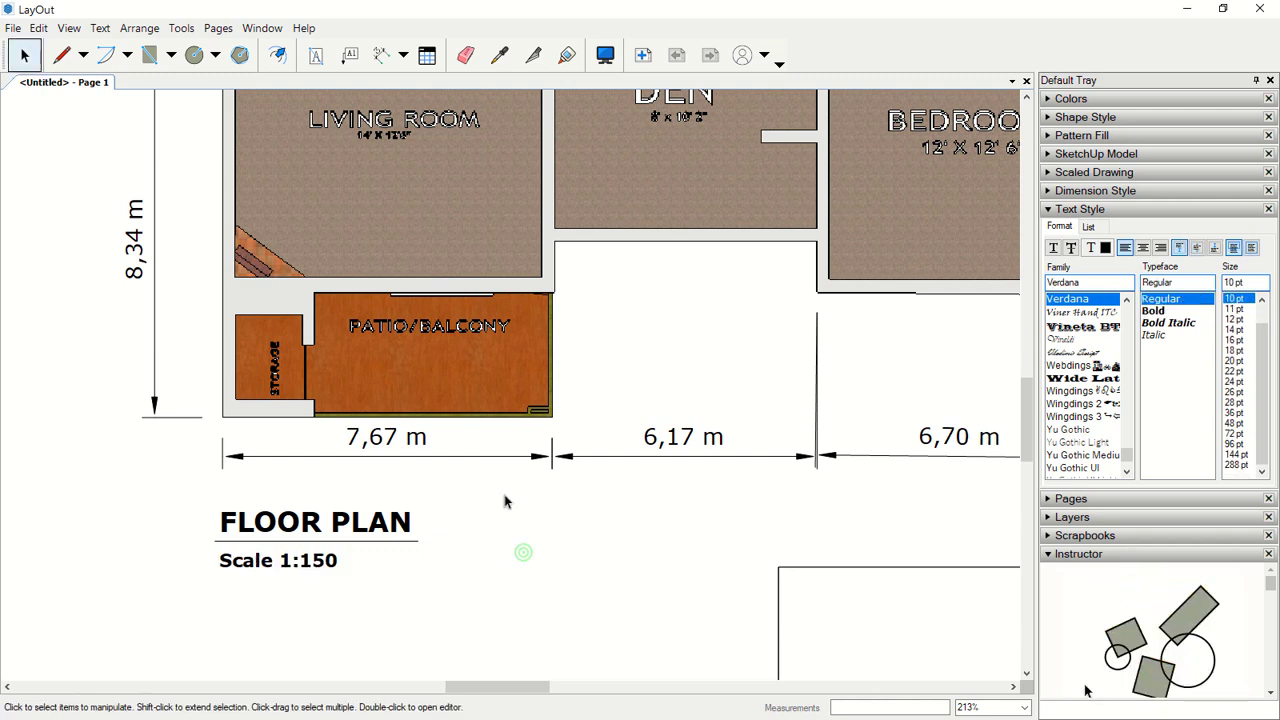
Open the print preview of the finished page, enlarging and repositioning its window to check the layout.
{"action": "scroll", "coordinate": [505, 501], "scroll_direction": "down", "scroll_amount": 5}
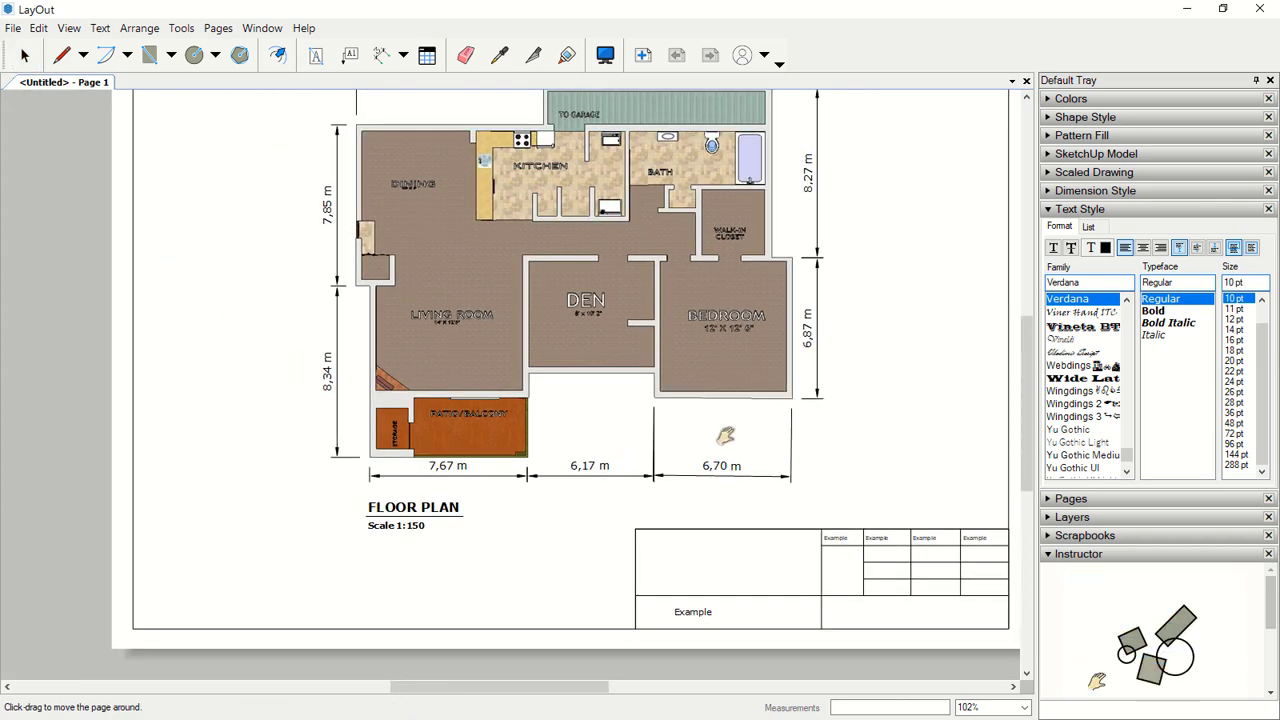
{"action": "middle_click_drag", "start_coordinate": [726, 436], "coordinate": [615, 462]}
{"action": "scroll", "coordinate": [548, 482], "scroll_direction": "down", "scroll_amount": 2}
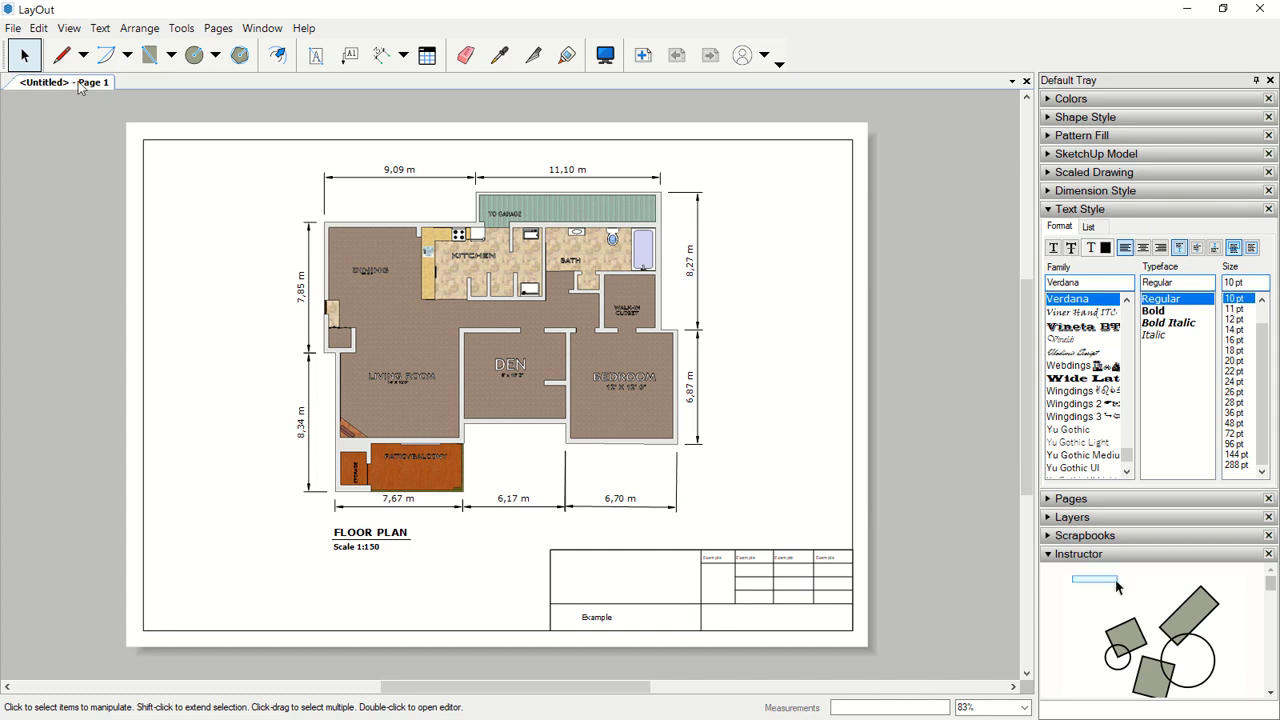
{"action": "left_click", "coordinate": [12, 28]}
{"action": "left_click", "coordinate": [57, 367]}
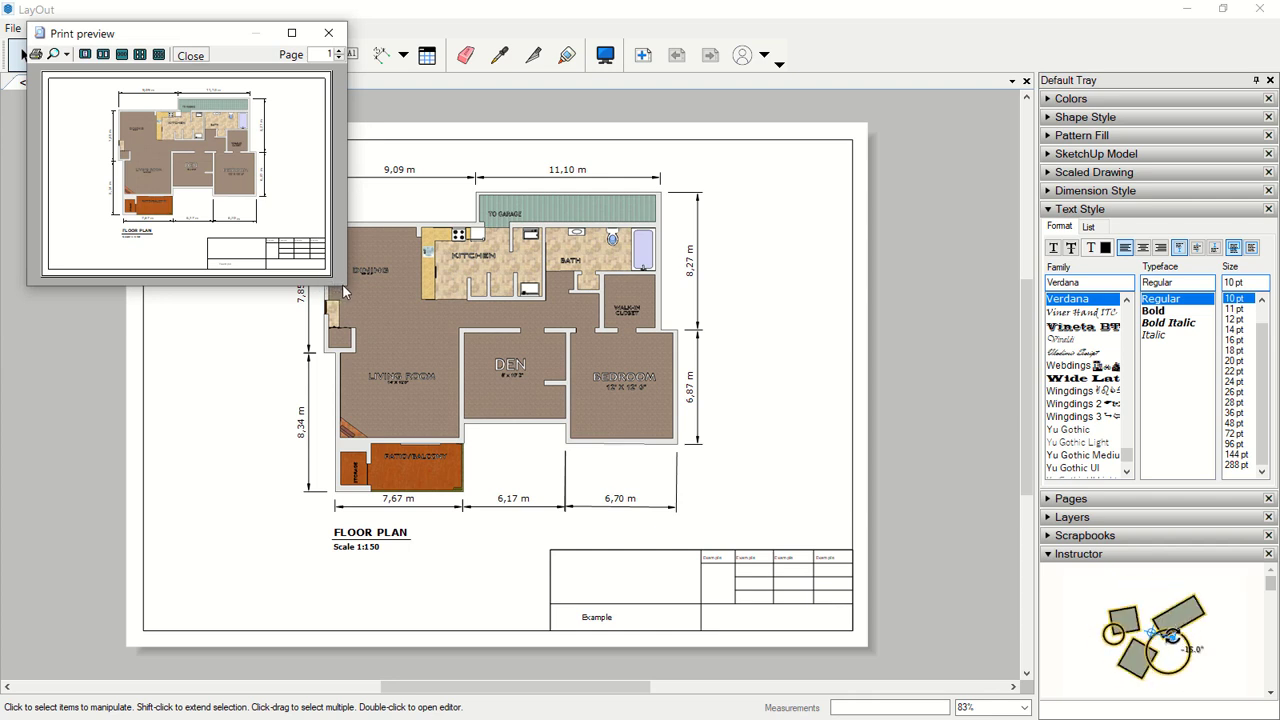
{"action": "left_click_drag", "start_coordinate": [350, 286], "coordinate": [898, 594]}
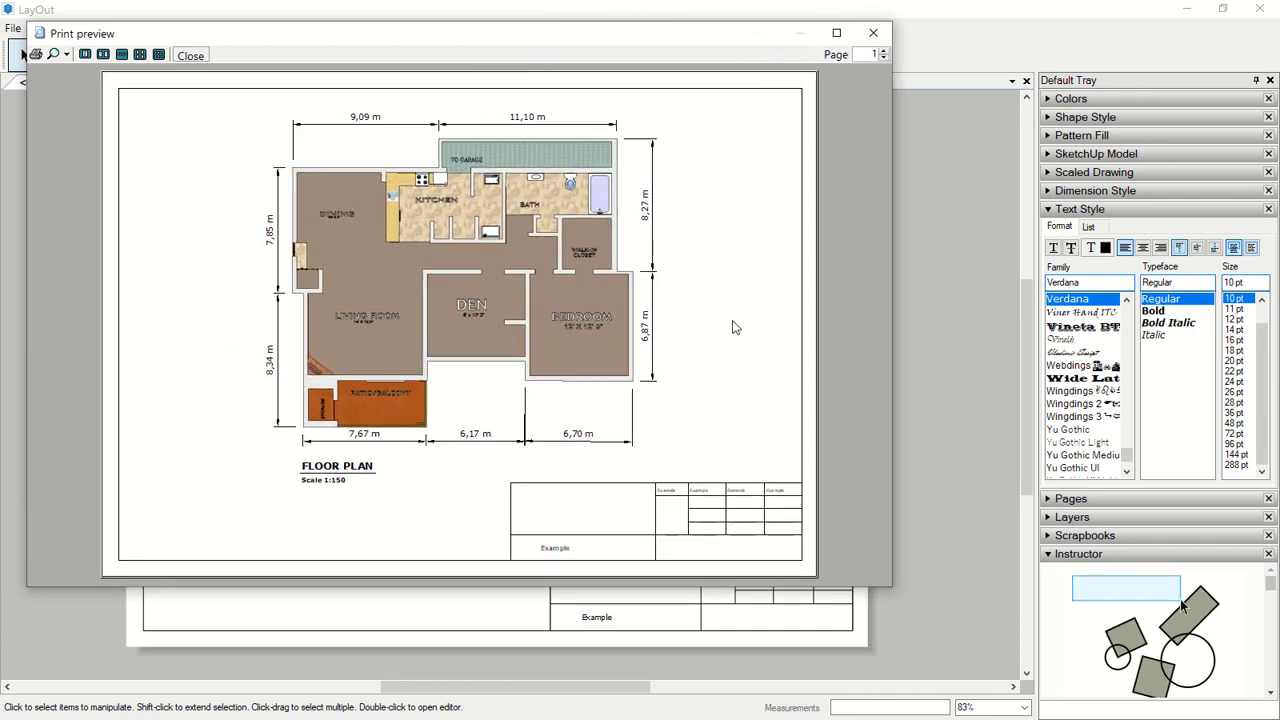
{"action": "left_click_drag", "start_coordinate": [582, 33], "coordinate": [693, 68]}
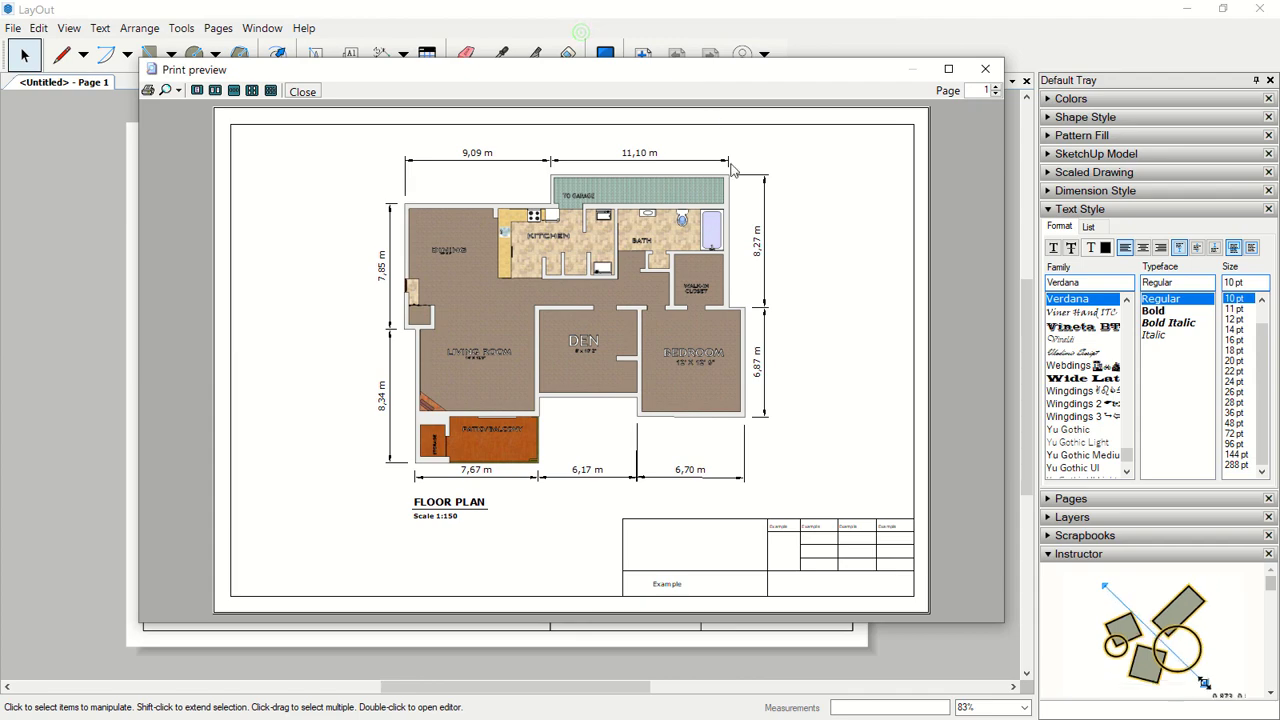